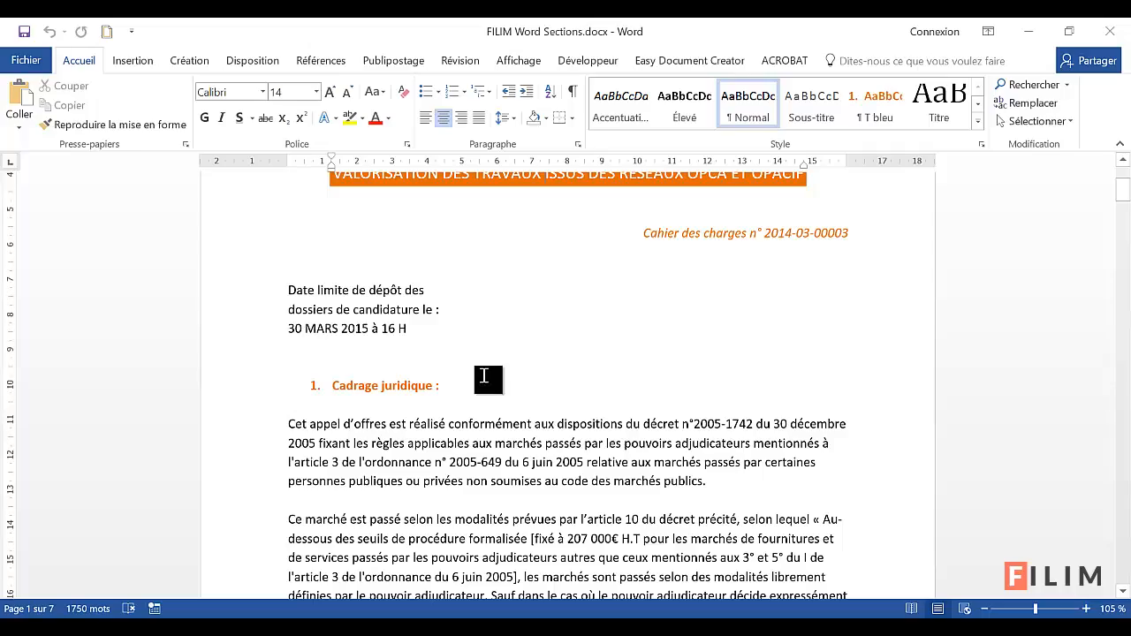
Step: Look through the document down to the table image "Les principaux freins à la formation des salariés (%)" on page 6
{"action": "scroll", "coordinate": [485, 376], "scroll_direction": "down", "scroll_amount": 10}
{"action": "scroll", "coordinate": [484, 377], "scroll_direction": "down", "scroll_amount": 15}
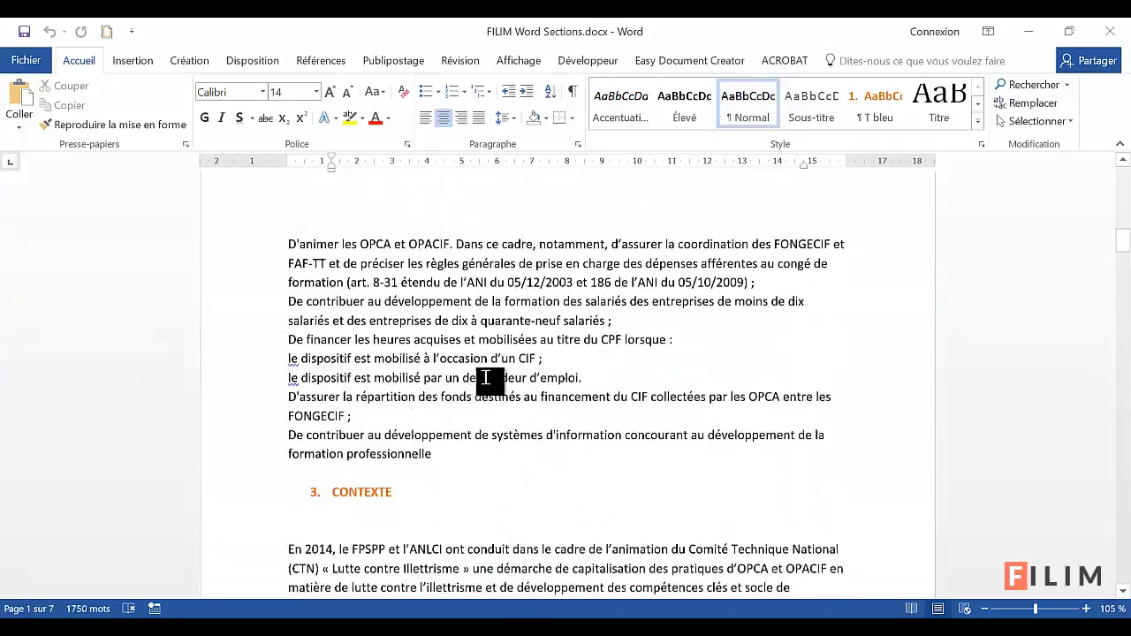
{"action": "left_click_drag", "start_coordinate": [1124, 269], "coordinate": [1127, 480]}
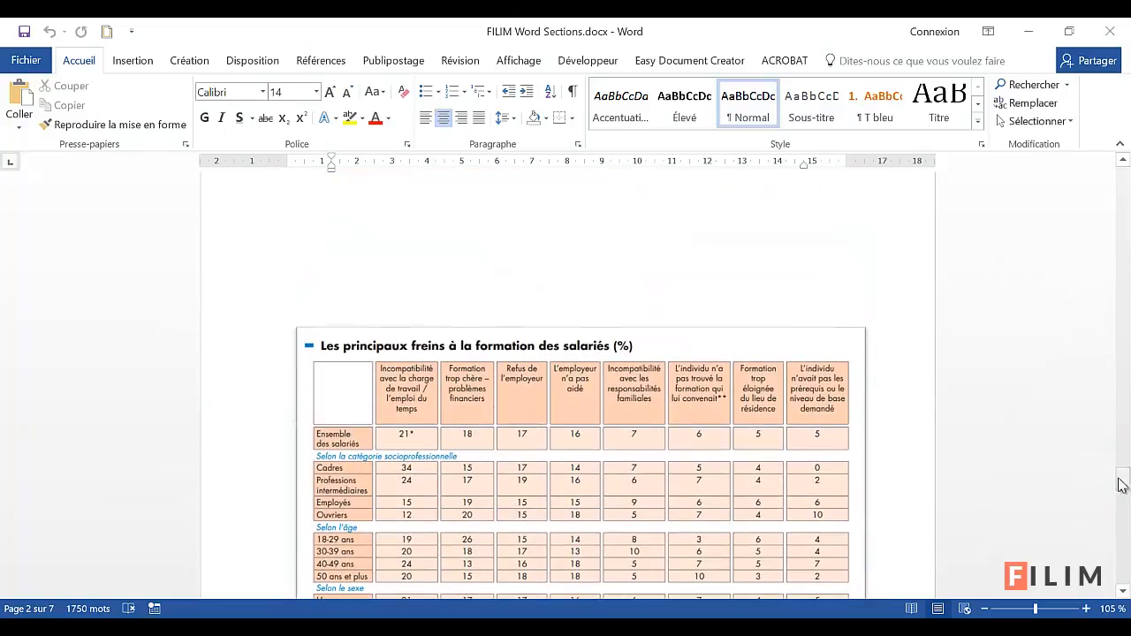
{"action": "left_click", "coordinate": [505, 303]}
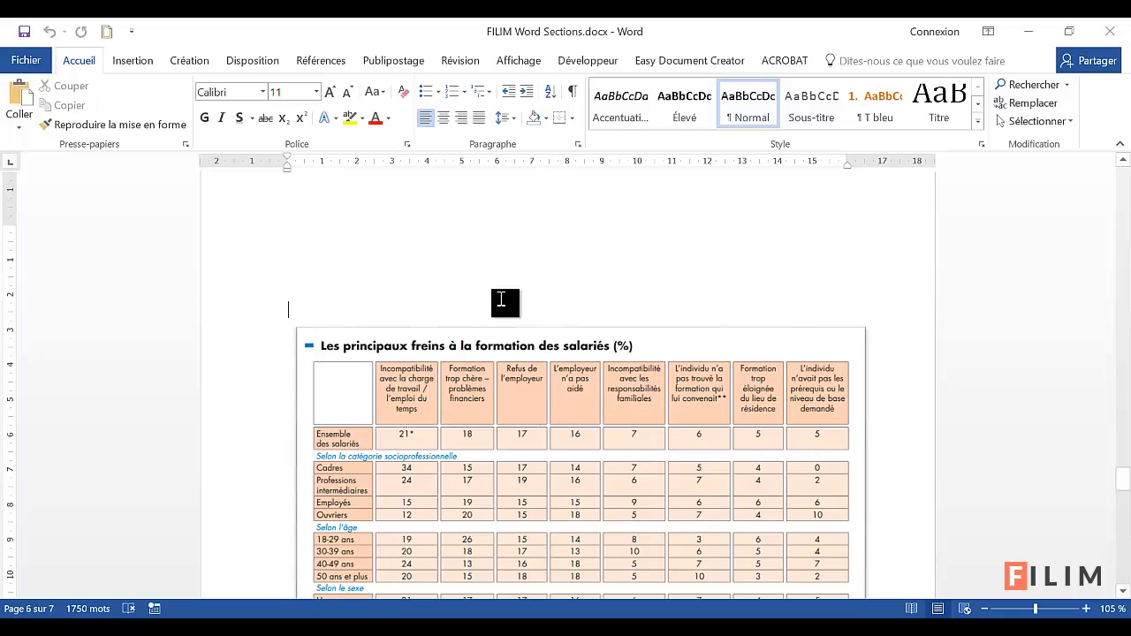
{"action": "scroll", "coordinate": [469, 300], "scroll_direction": "down", "scroll_amount": 4}
{"action": "scroll", "coordinate": [469, 312], "scroll_direction": "up", "scroll_amount": 1}
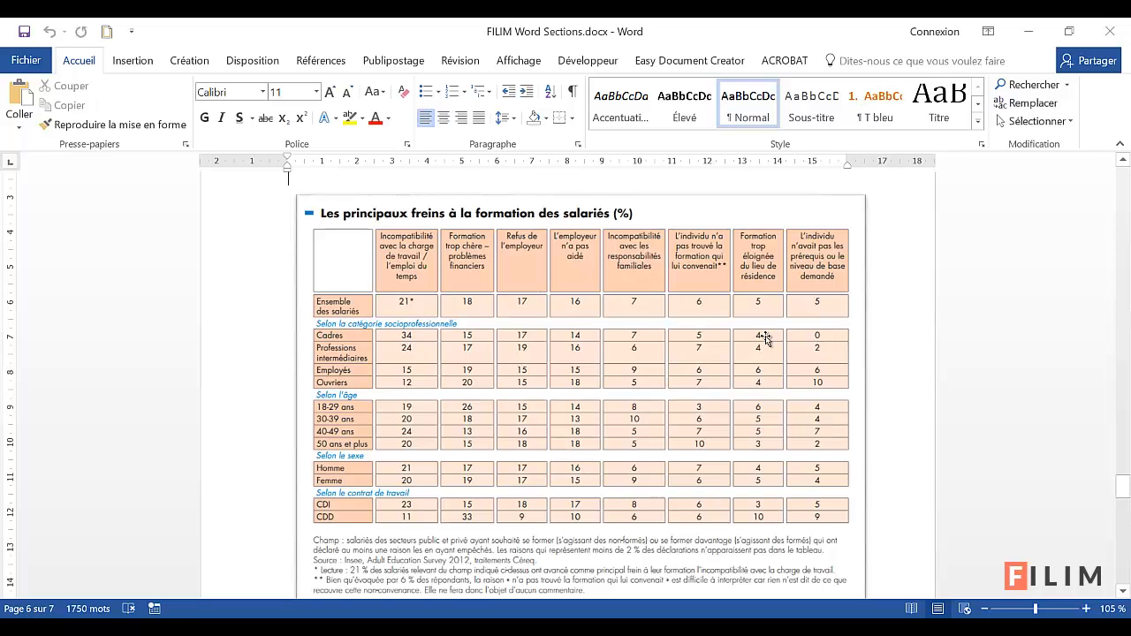
{"action": "scroll", "coordinate": [765, 338], "scroll_direction": "up", "scroll_amount": 1}
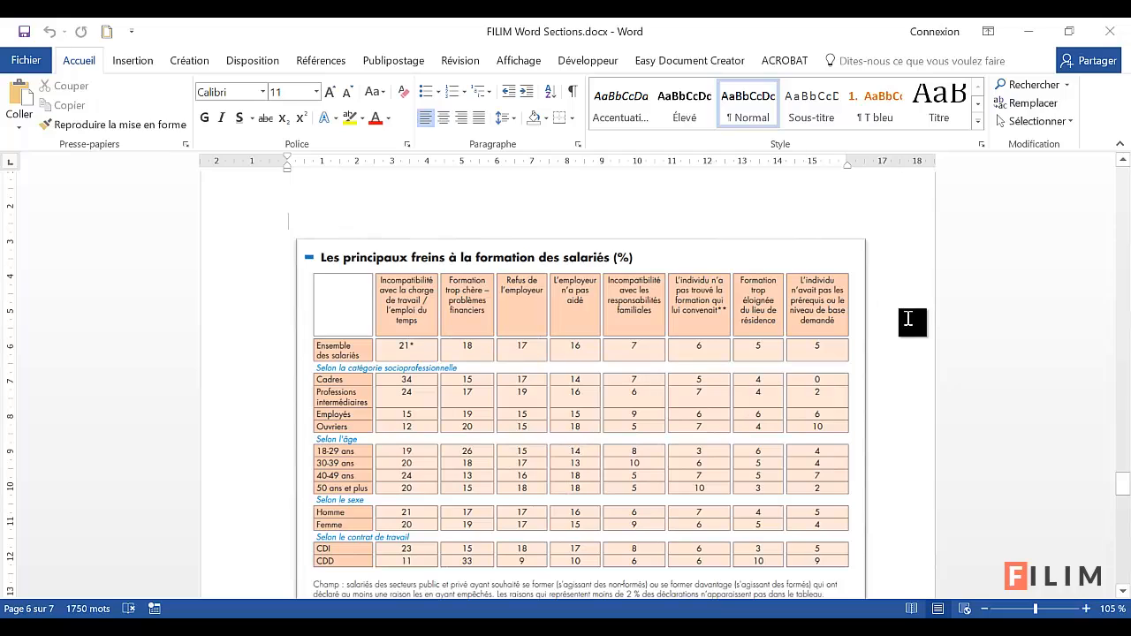
{"action": "left_click", "coordinate": [593, 183]}
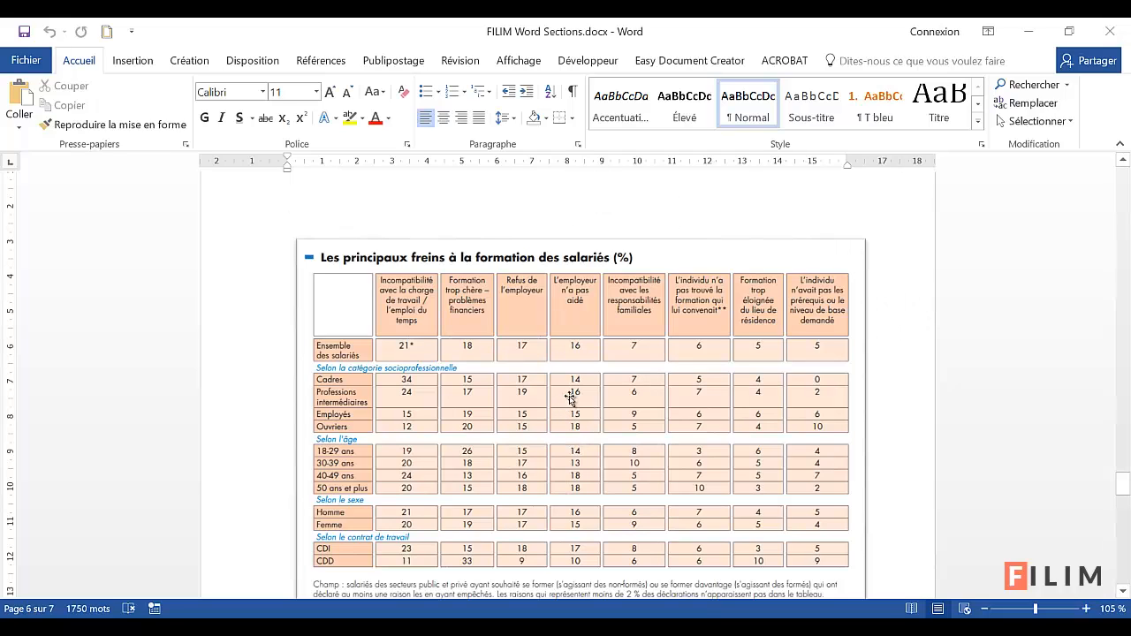
Step: Examine how the table image is laid out on its page, together with the text that follows it, at 85 % zoom
{"action": "scroll", "coordinate": [573, 399], "scroll_direction": "down", "scroll_amount": 4, "text": "ctrl"}
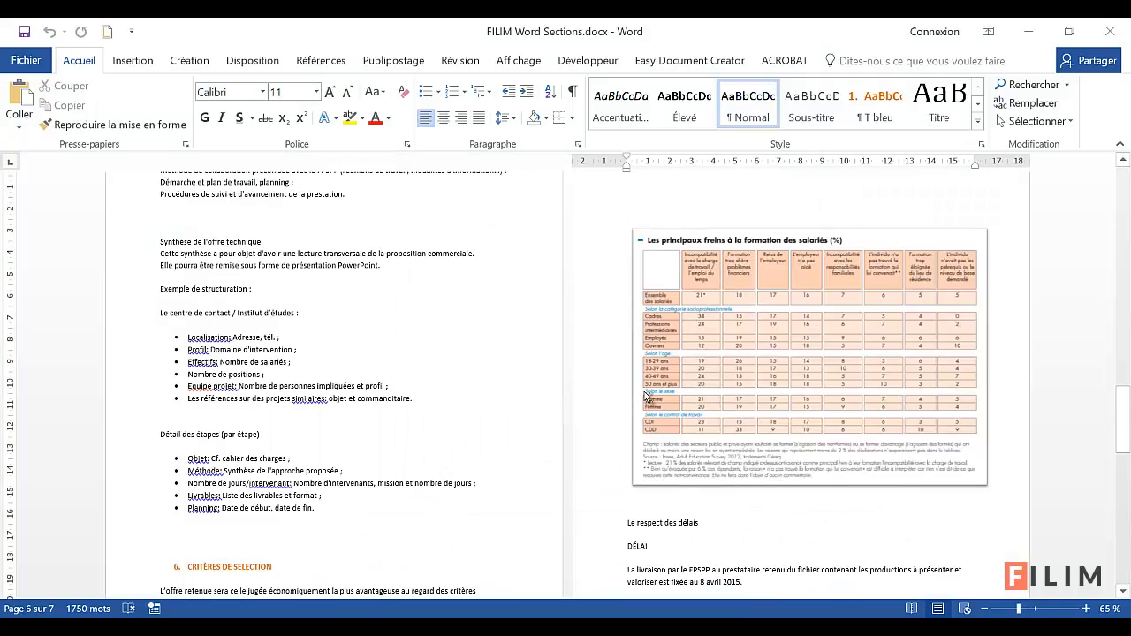
{"action": "scroll", "coordinate": [647, 398], "scroll_direction": "up", "scroll_amount": 2, "text": "ctrl"}
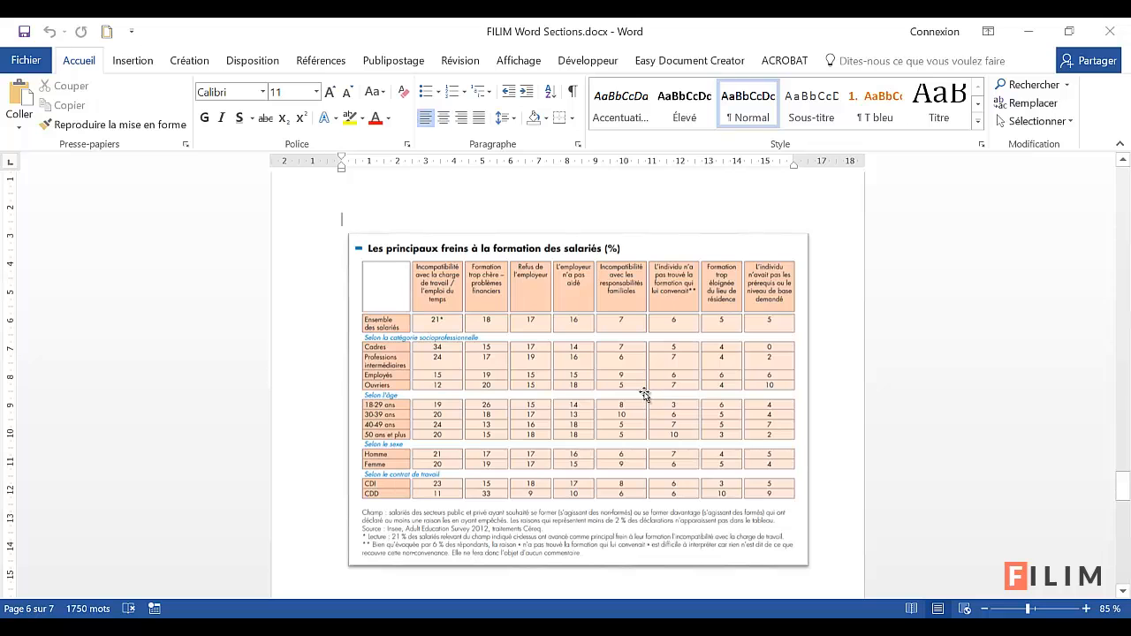
{"action": "scroll", "coordinate": [688, 359], "scroll_direction": "down", "scroll_amount": 5}
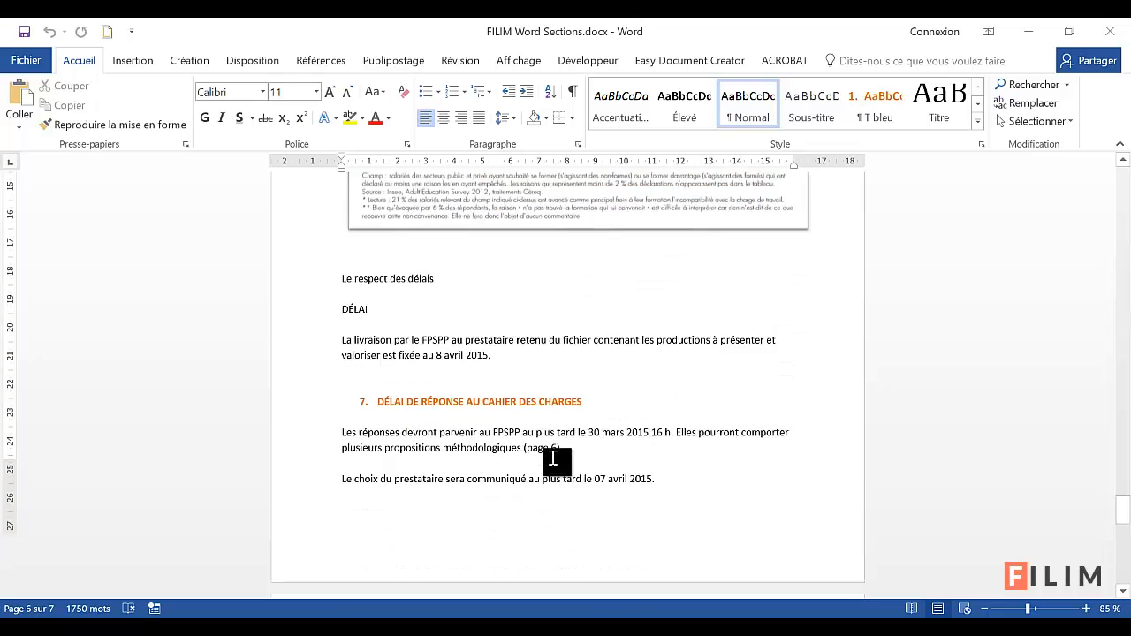
{"action": "scroll", "coordinate": [552, 453], "scroll_direction": "up", "scroll_amount": 5}
{"action": "scroll", "coordinate": [570, 450], "scroll_direction": "down", "scroll_amount": 2}
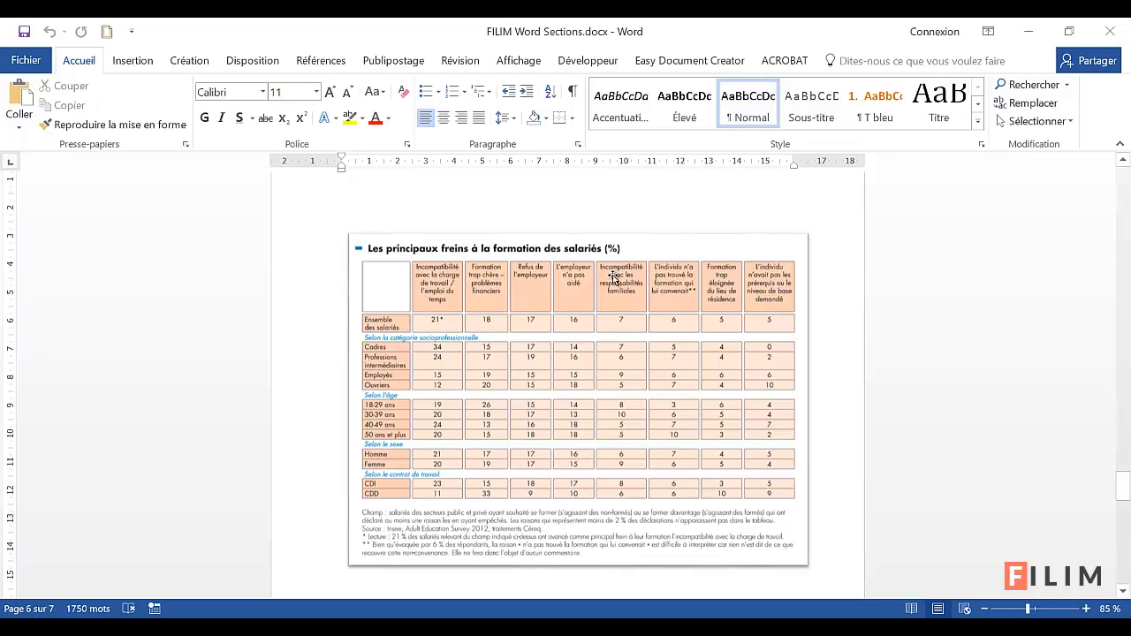
{"action": "left_click", "coordinate": [682, 310]}
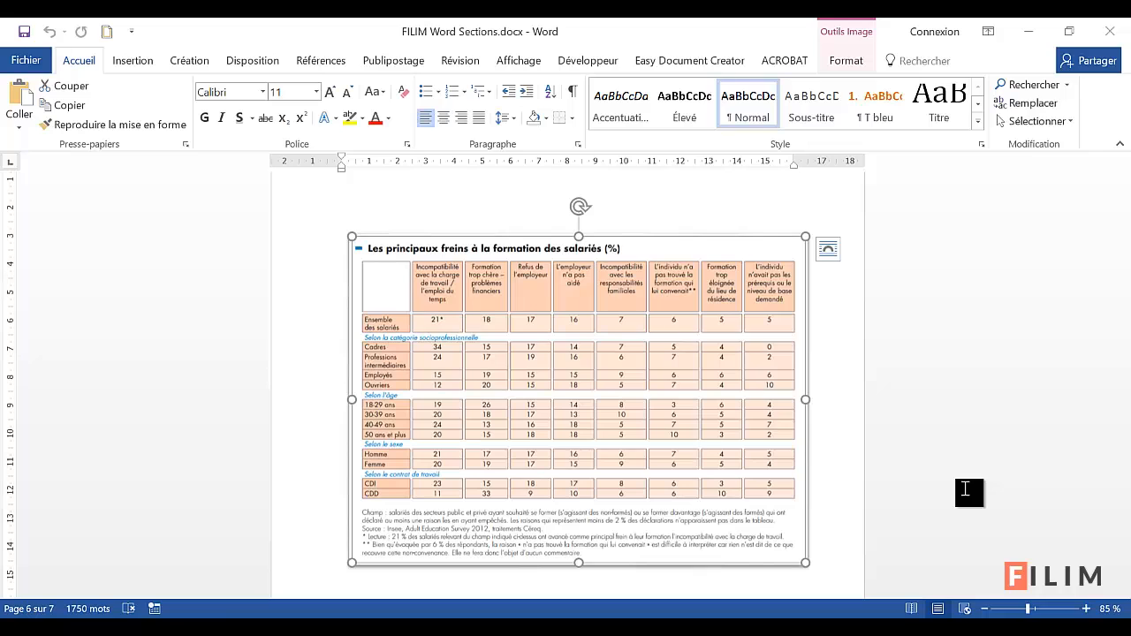
{"action": "scroll", "coordinate": [901, 482], "scroll_direction": "up", "scroll_amount": 2}
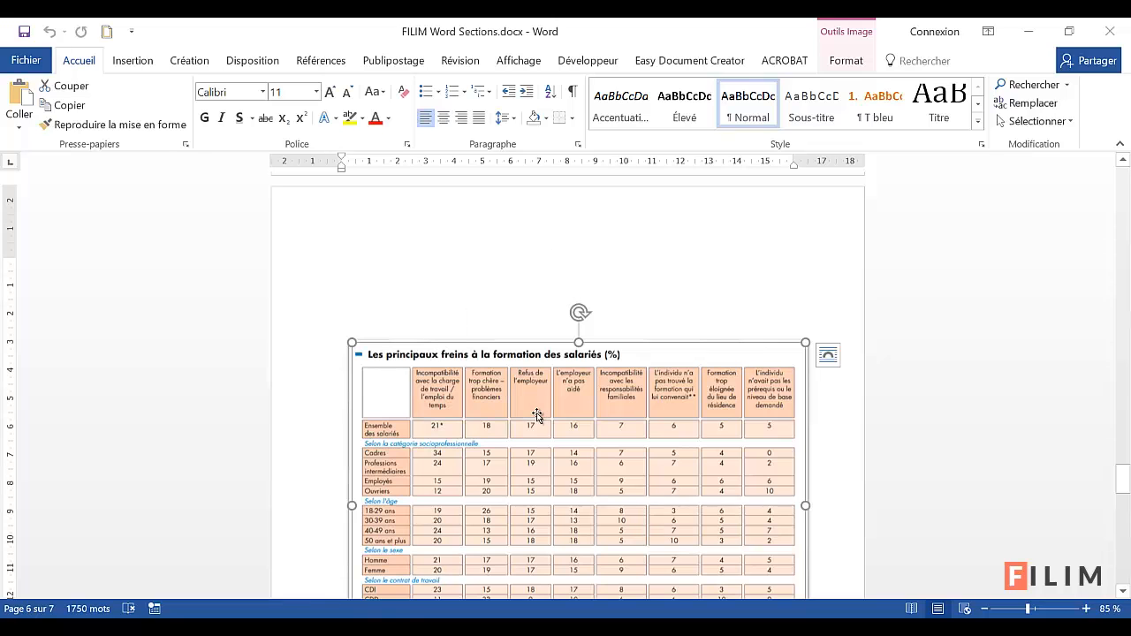
{"action": "scroll", "coordinate": [537, 415], "scroll_direction": "down", "scroll_amount": 2}
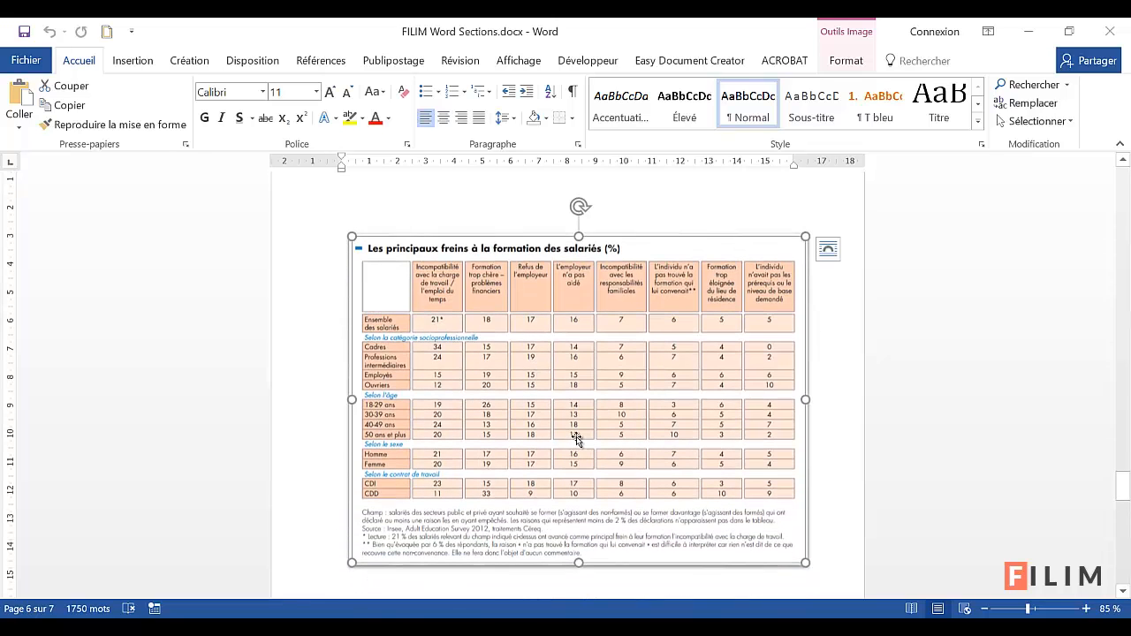
{"action": "scroll", "coordinate": [576, 439], "scroll_direction": "down", "scroll_amount": 3}
{"action": "scroll", "coordinate": [522, 444], "scroll_direction": "down", "scroll_amount": 1}
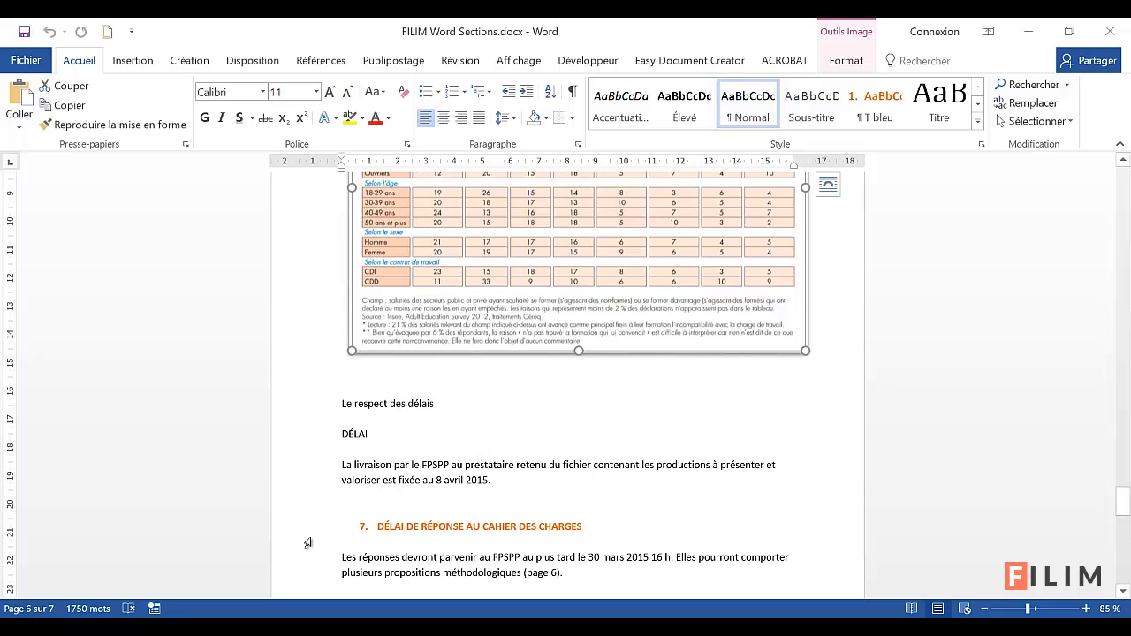
Step: Show the paragraph marks and other hidden formatting symbols around the table image
{"action": "scroll", "coordinate": [506, 469], "scroll_direction": "up", "scroll_amount": 5}
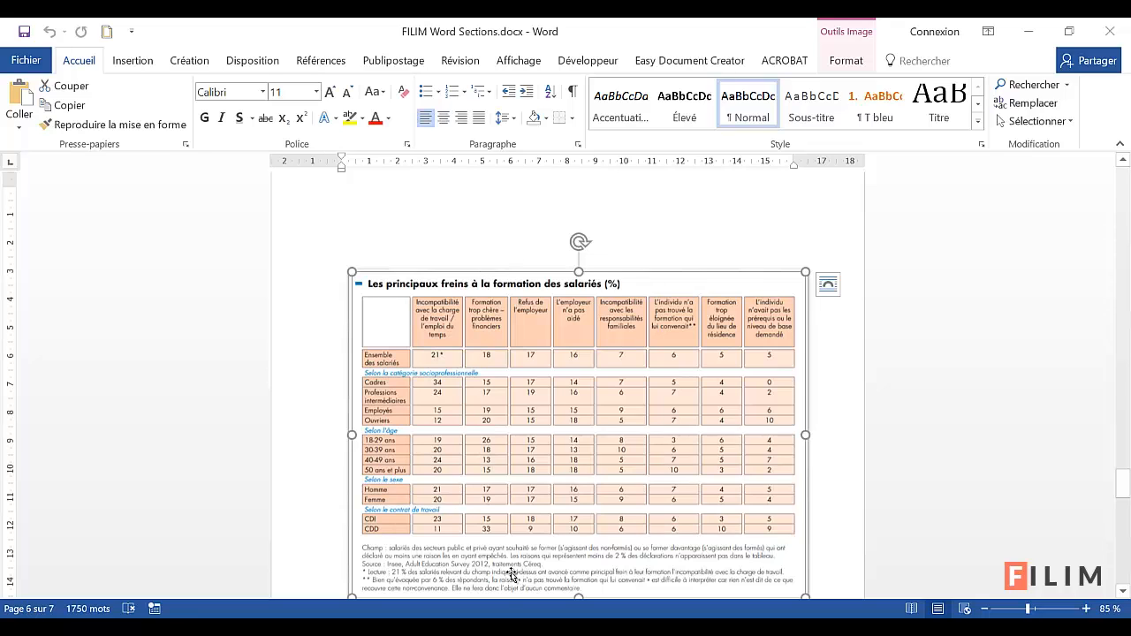
{"action": "scroll", "coordinate": [511, 574], "scroll_direction": "up", "scroll_amount": 1}
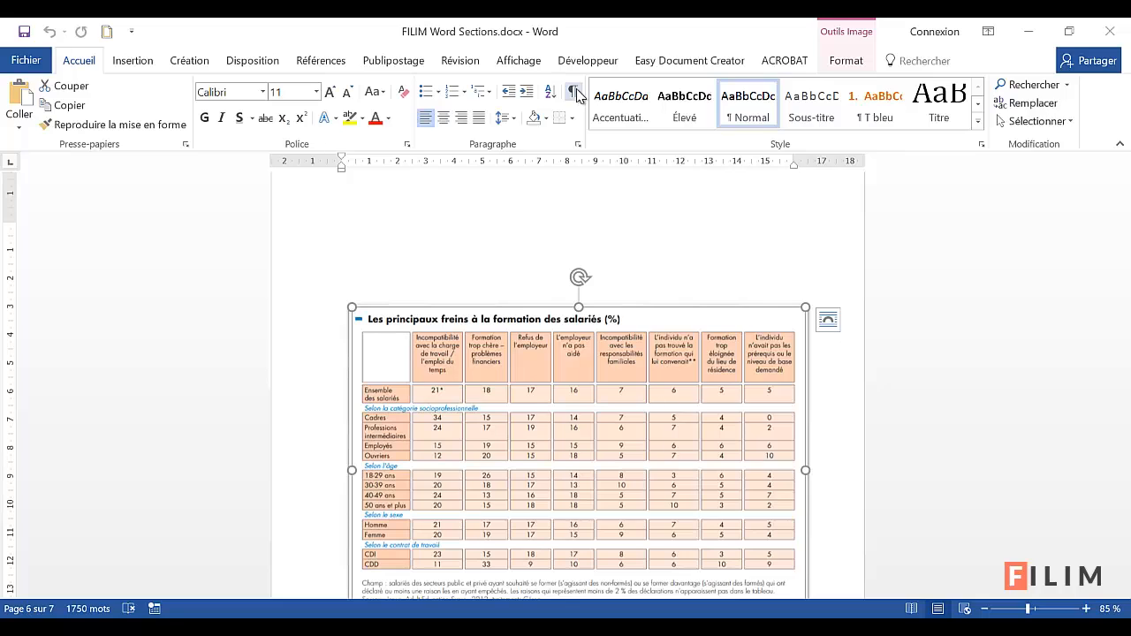
{"action": "left_click", "coordinate": [576, 93]}
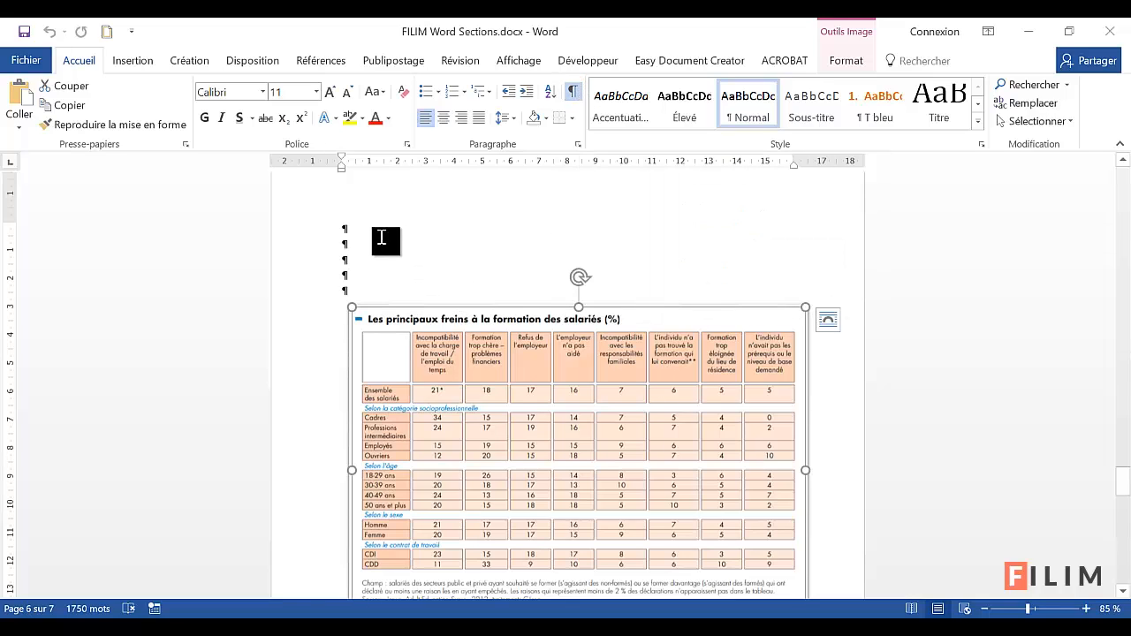
Step: Insert a next-page section break (Page suivante) at an empty paragraph above the table image and check the resulting page split
{"action": "left_click", "coordinate": [372, 274]}
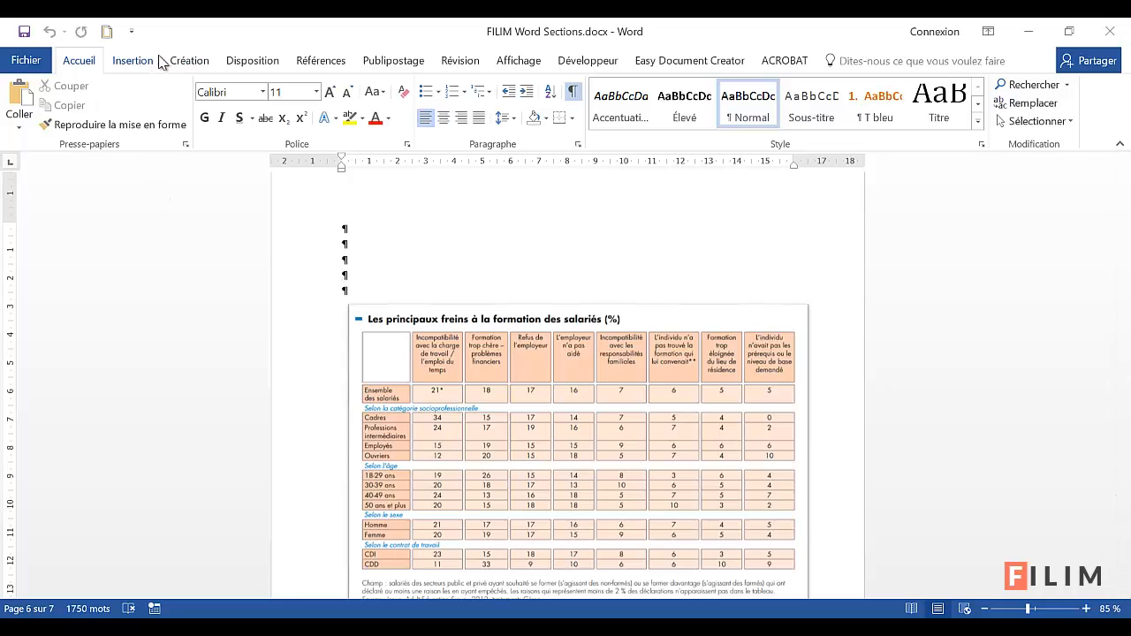
{"action": "left_click", "coordinate": [253, 63]}
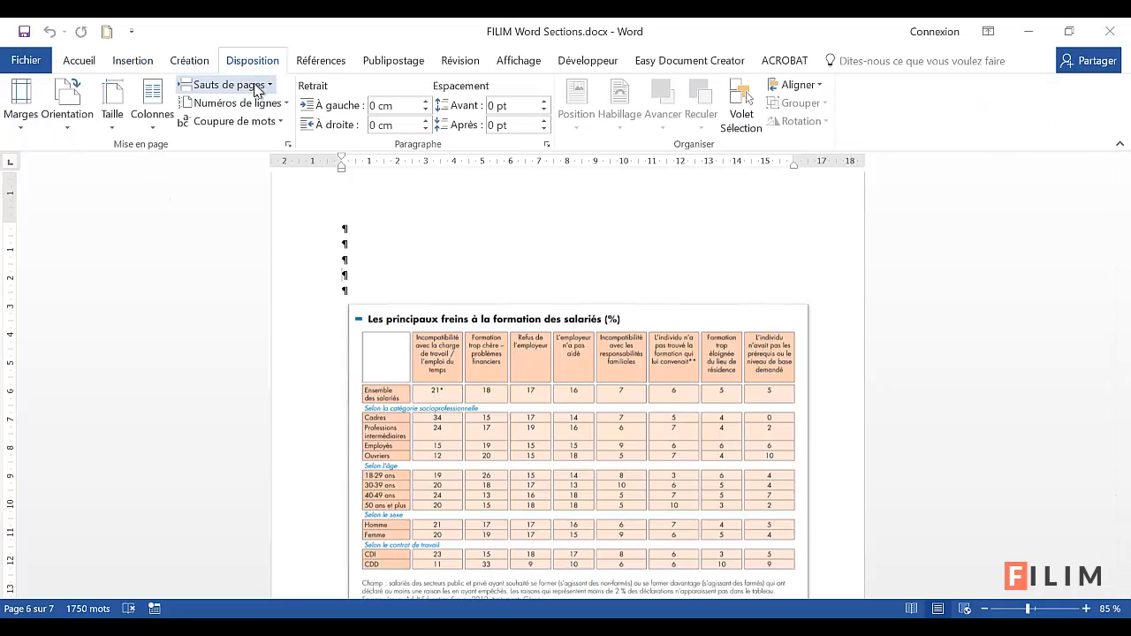
{"action": "left_click", "coordinate": [256, 85]}
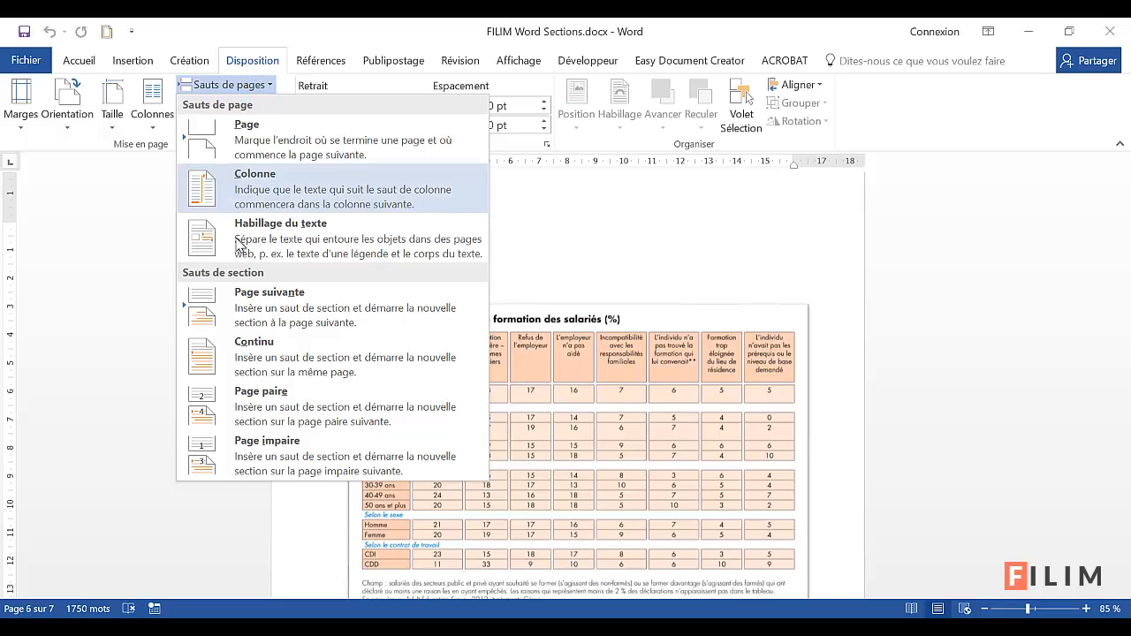
{"action": "left_click", "coordinate": [263, 304]}
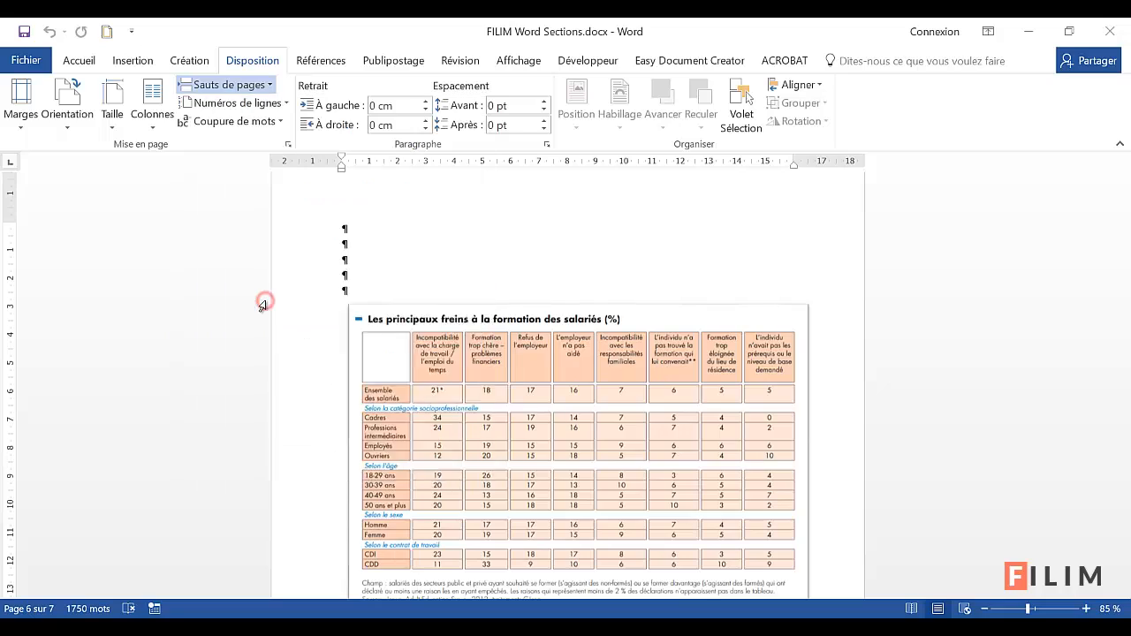
{"action": "scroll", "coordinate": [484, 391], "scroll_direction": "up", "scroll_amount": 5}
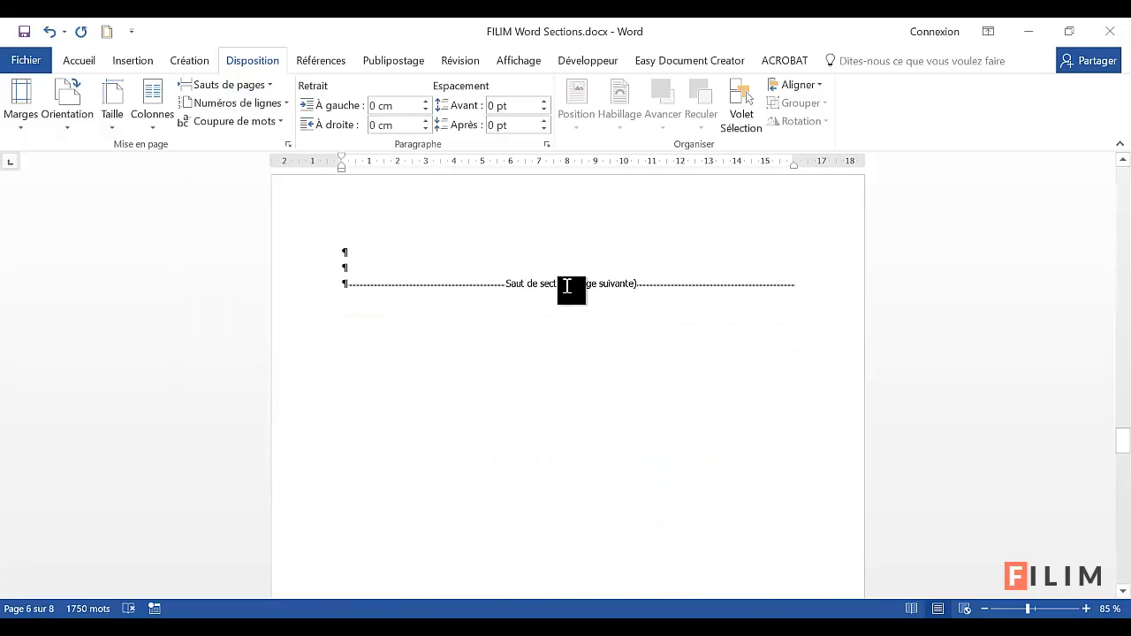
{"action": "scroll", "coordinate": [574, 311], "scroll_direction": "down", "scroll_amount": 10}
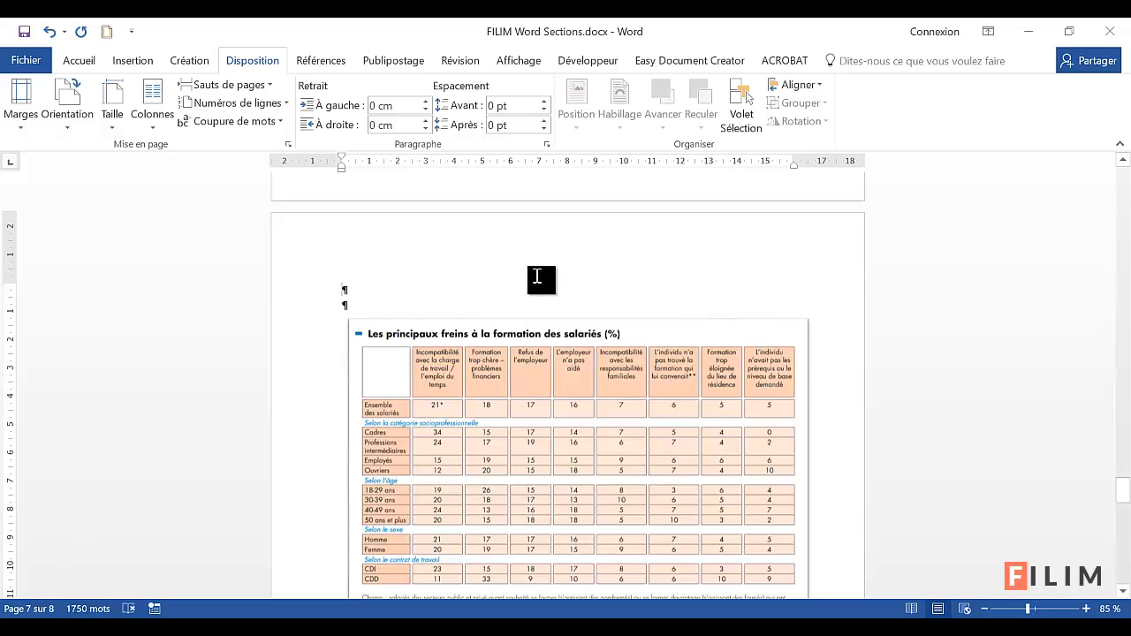
Step: Insert a next-page section break (Page suivante) at the empty paragraph between the table image and "Le respect des délais"
{"action": "scroll", "coordinate": [574, 296], "scroll_direction": "down", "scroll_amount": 5}
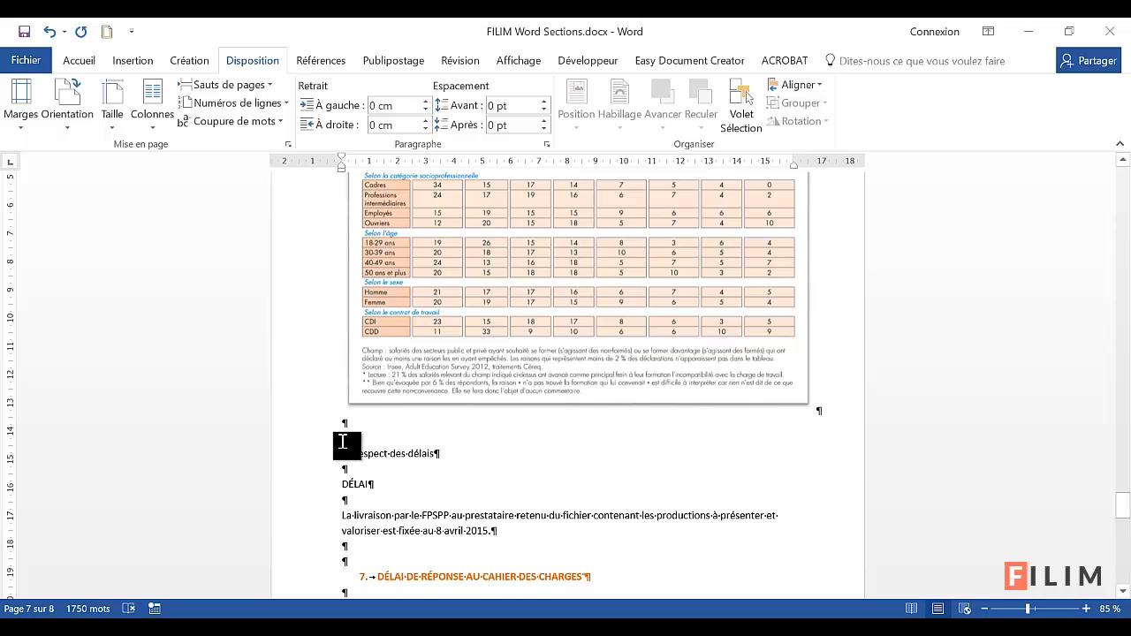
{"action": "scroll", "coordinate": [343, 442], "scroll_direction": "up", "scroll_amount": 1}
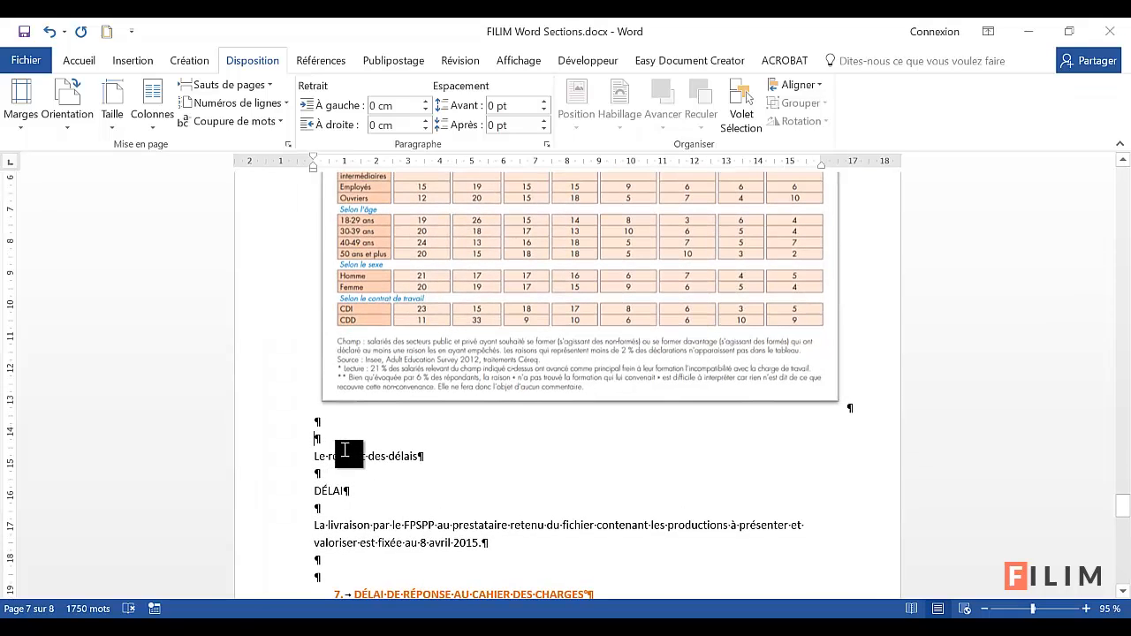
{"action": "left_click", "coordinate": [241, 86]}
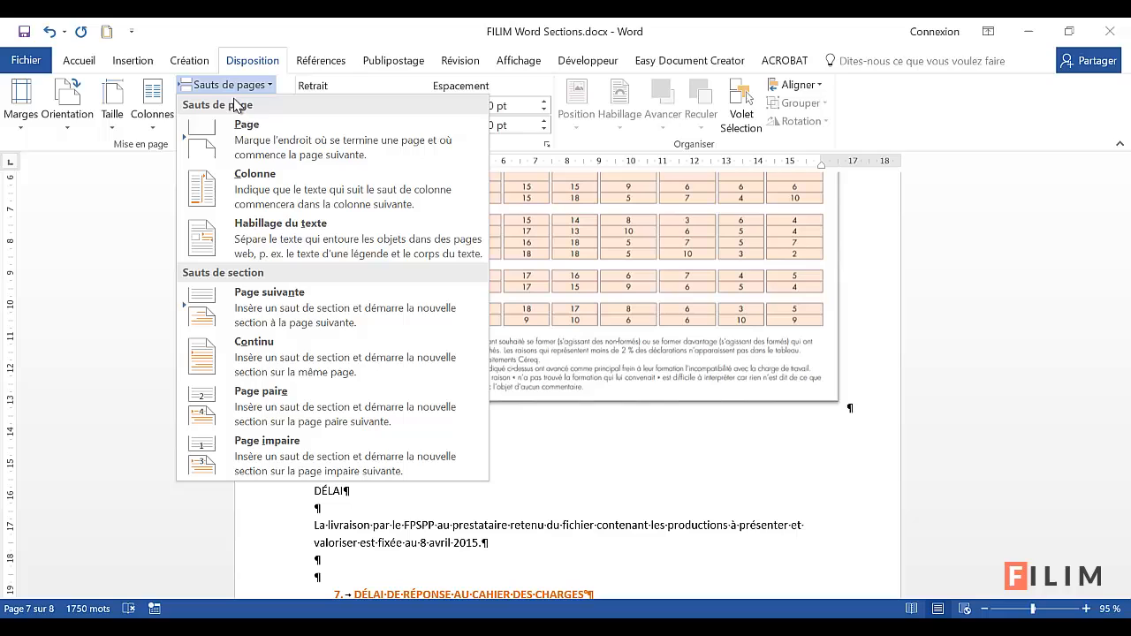
{"action": "left_click", "coordinate": [248, 320]}
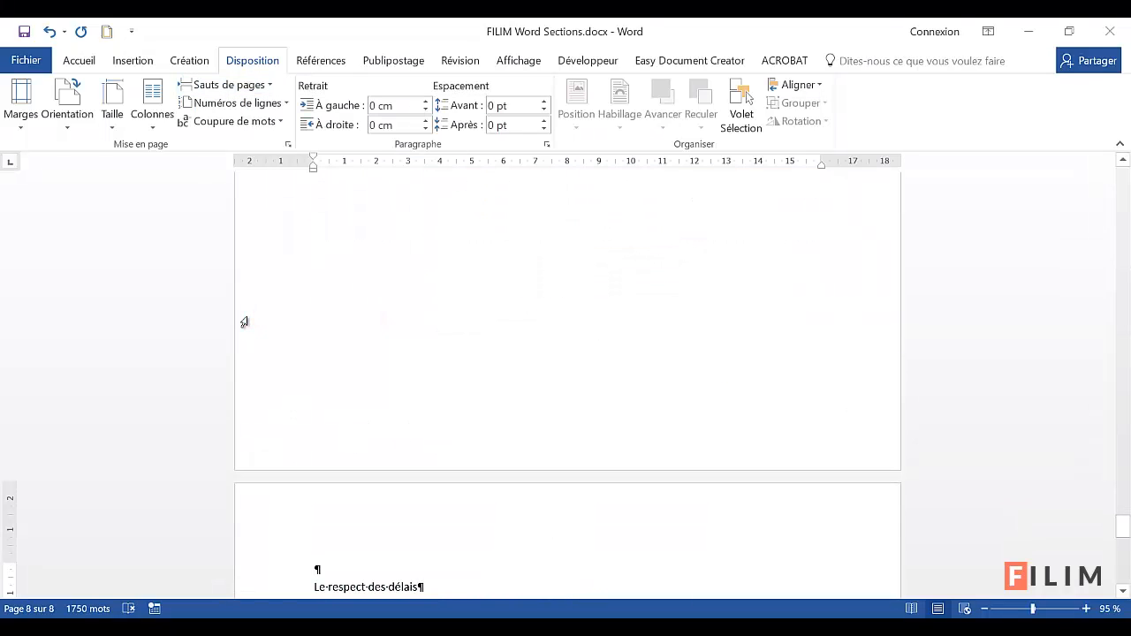
{"action": "scroll", "coordinate": [542, 422], "scroll_direction": "down", "scroll_amount": 3}
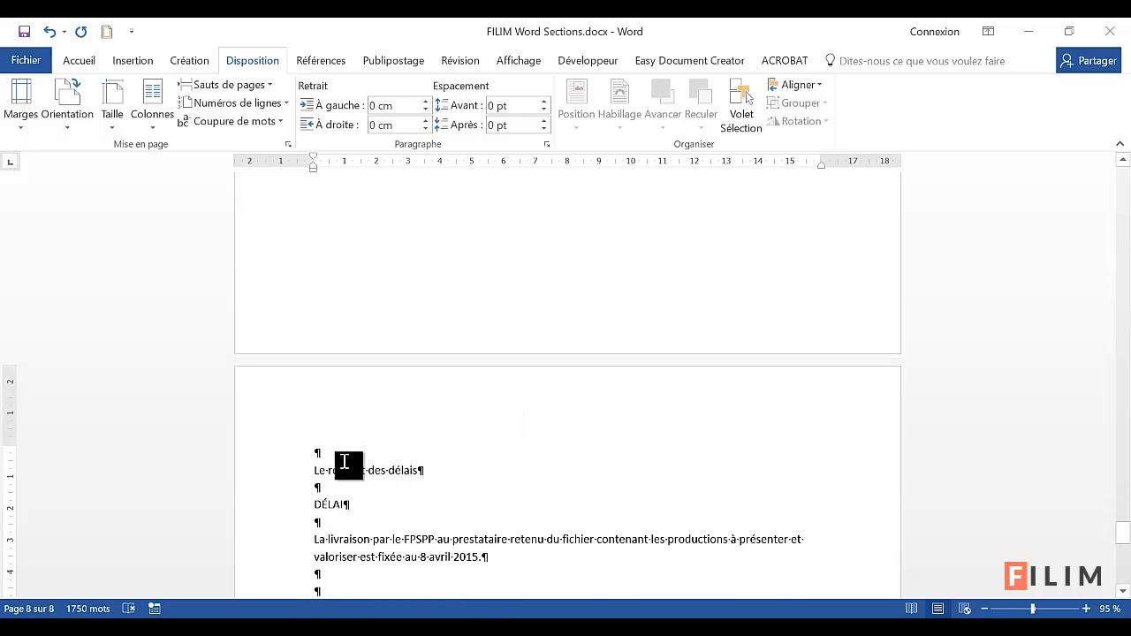
{"action": "scroll", "coordinate": [442, 495], "scroll_direction": "up", "scroll_amount": 10}
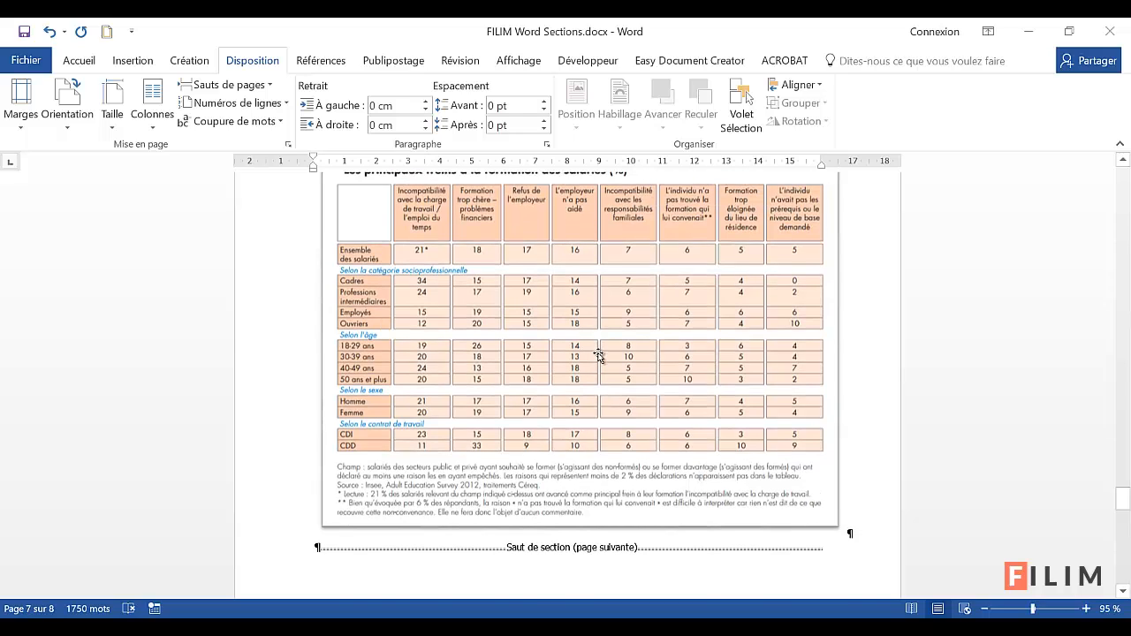
{"action": "scroll", "coordinate": [598, 355], "scroll_direction": "up", "scroll_amount": 5}
Step: Open the header of the table image's page for editing and check the section labels on the surrounding headers and footers
{"action": "left_click", "coordinate": [615, 360]}
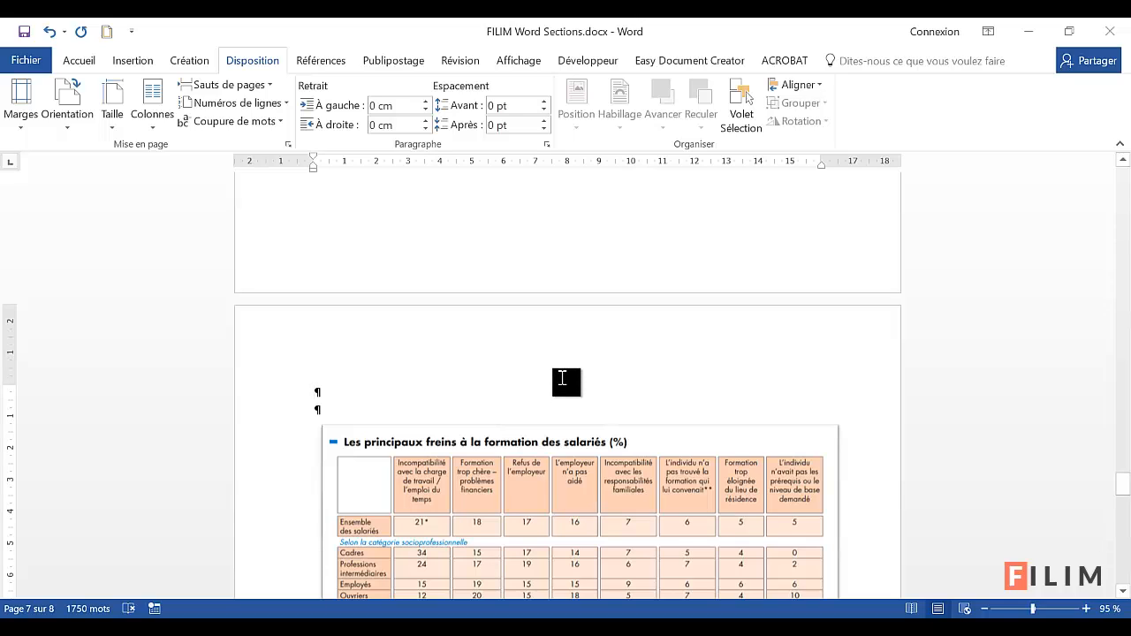
{"action": "double_click", "coordinate": [502, 329]}
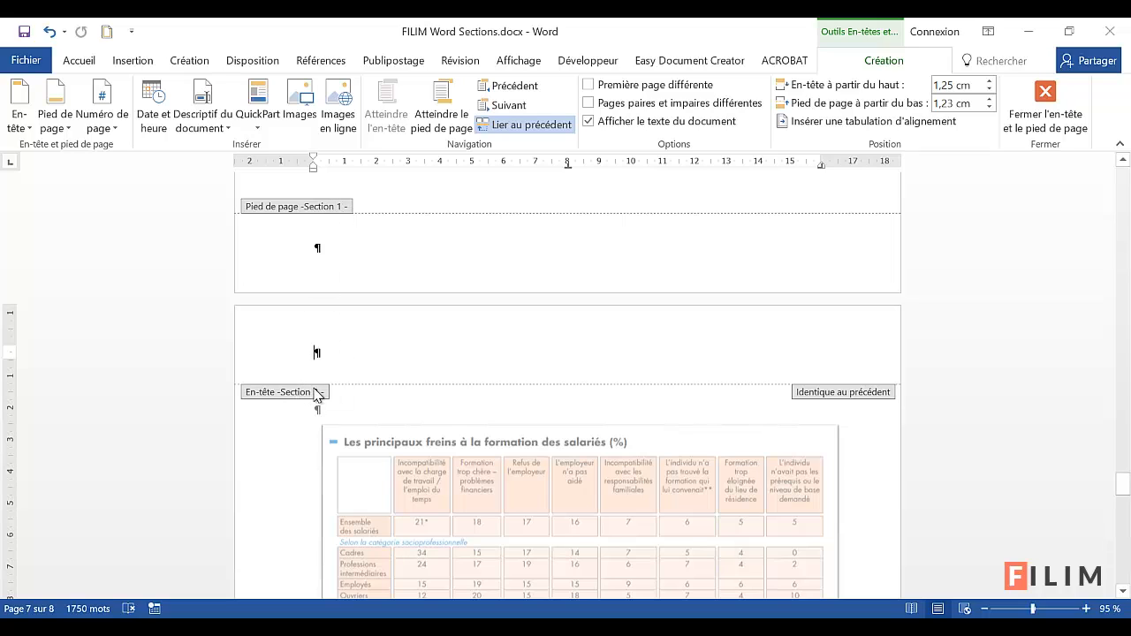
{"action": "scroll", "coordinate": [336, 421], "scroll_direction": "down", "scroll_amount": 15}
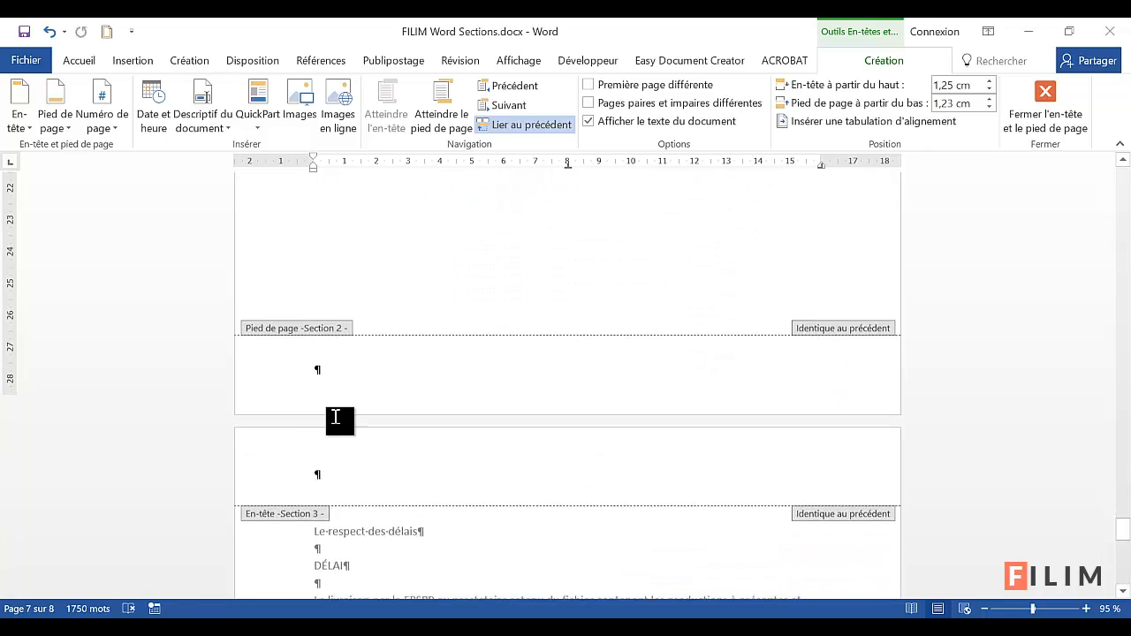
{"action": "scroll", "coordinate": [335, 421], "scroll_direction": "down", "scroll_amount": 2}
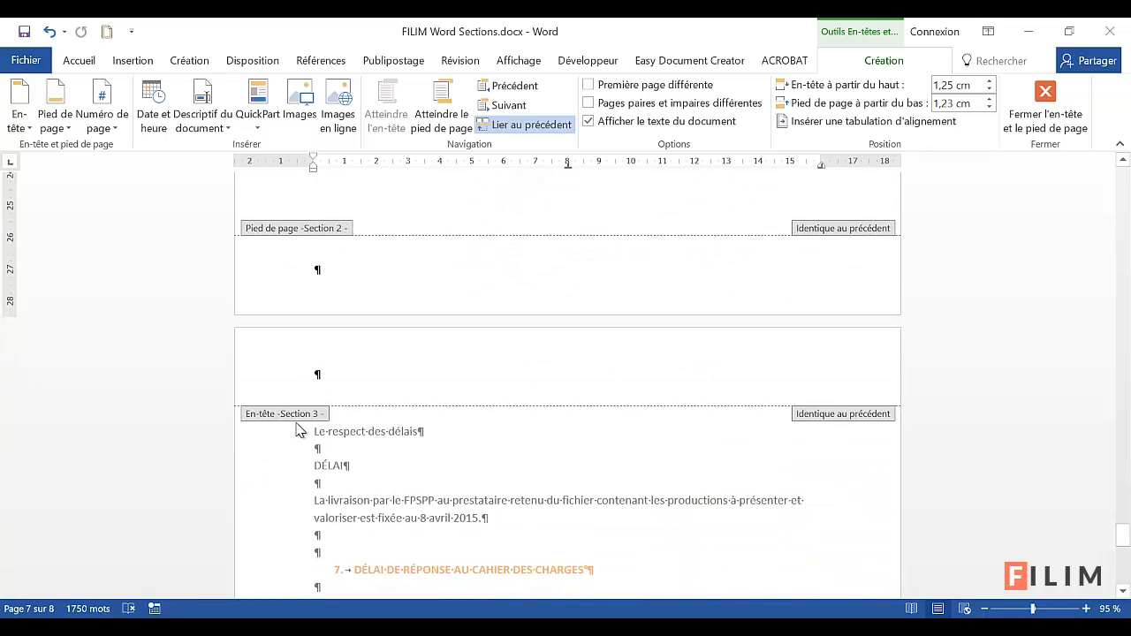
{"action": "scroll", "coordinate": [302, 430], "scroll_direction": "up", "scroll_amount": 15}
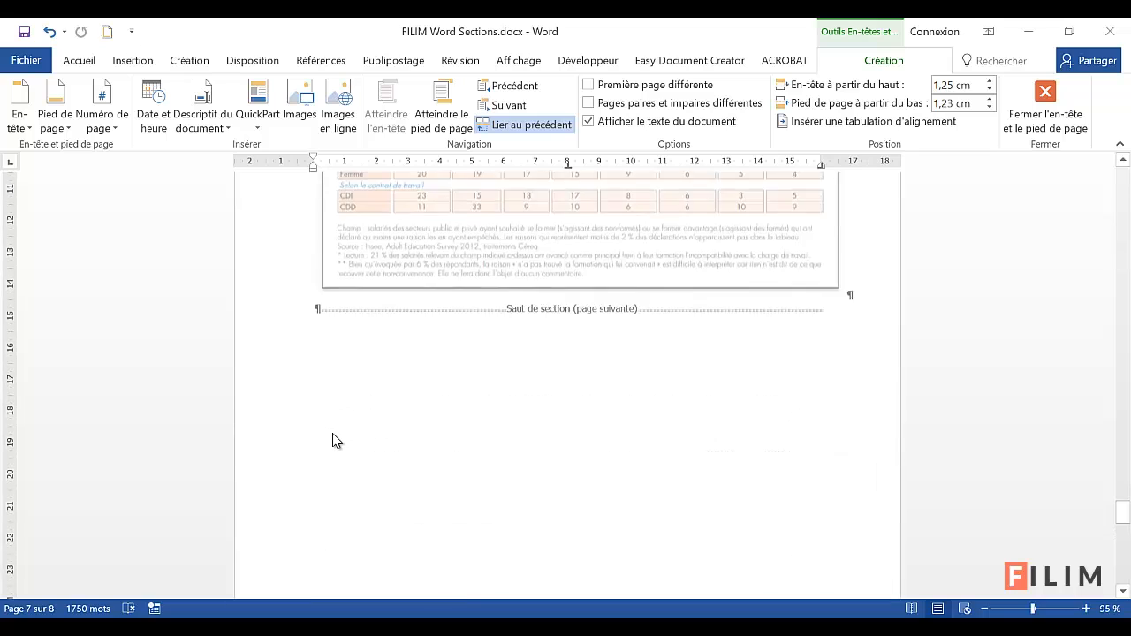
{"action": "left_click", "coordinate": [306, 338]}
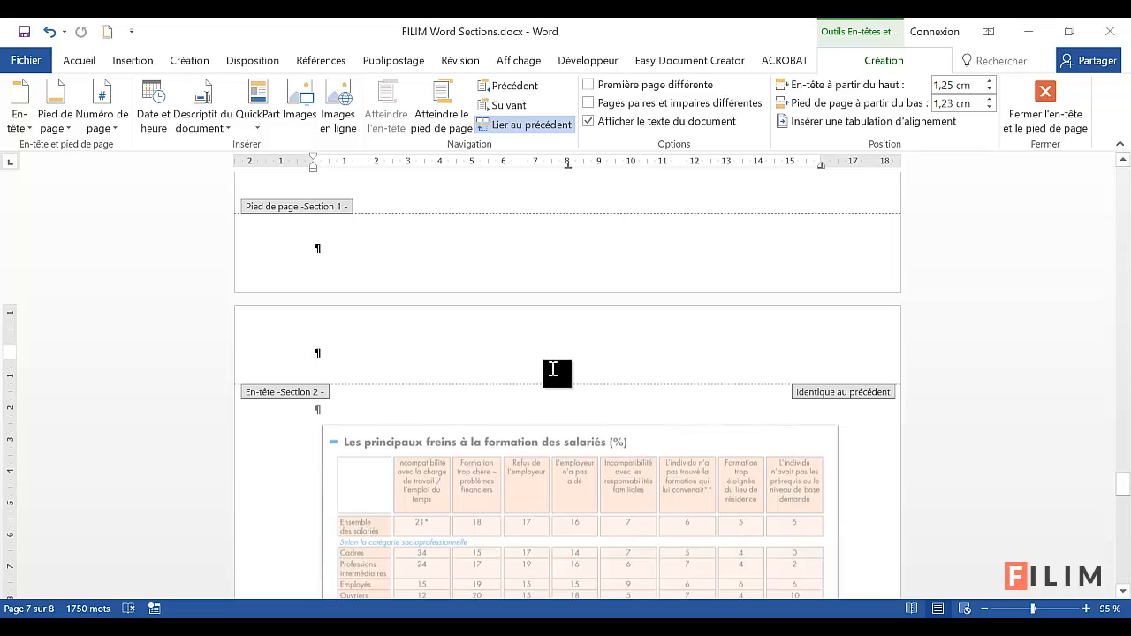
Step: Close header editing on the table image's page and set that section's orientation to landscape (Paysage)
{"action": "scroll", "coordinate": [583, 365], "scroll_direction": "down", "scroll_amount": 3}
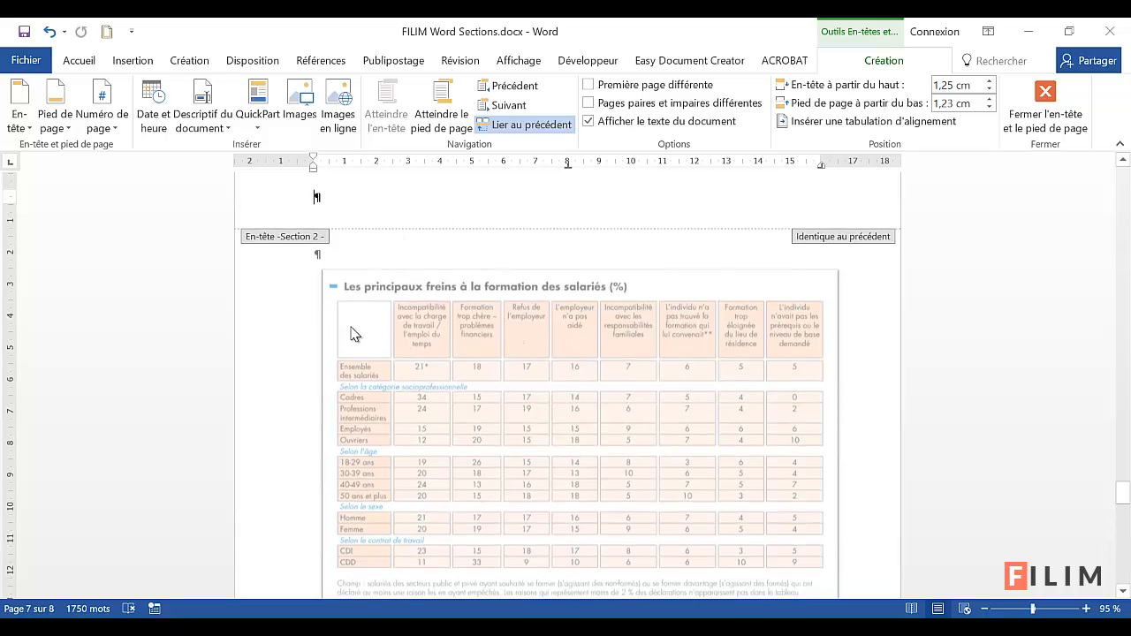
{"action": "double_click", "coordinate": [460, 259]}
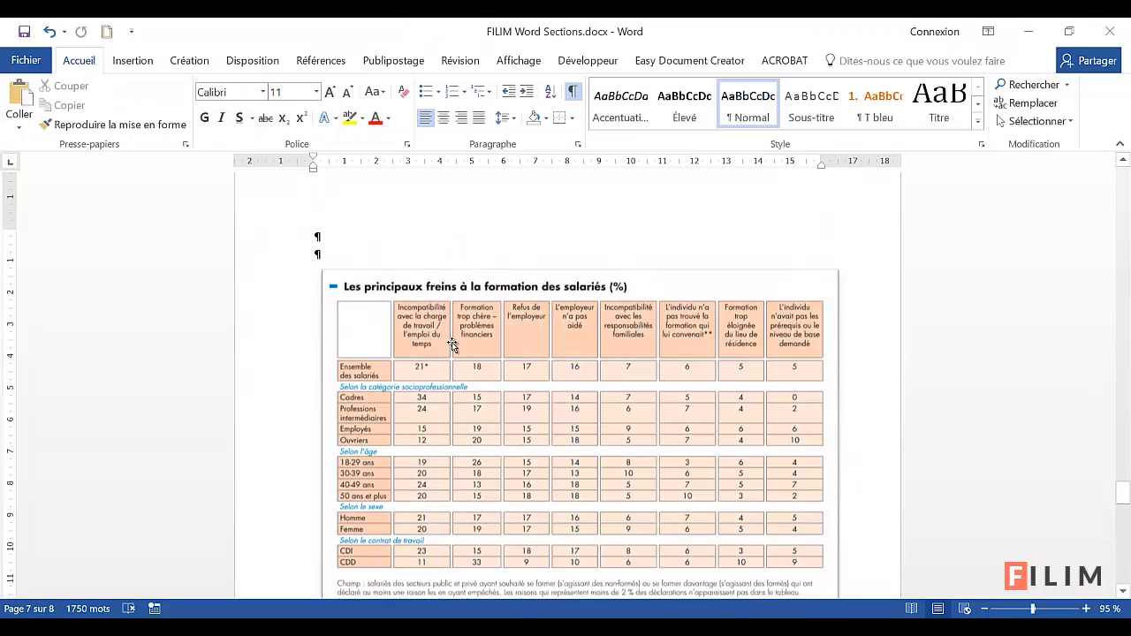
{"action": "scroll", "coordinate": [452, 344], "scroll_direction": "up", "scroll_amount": 3}
{"action": "scroll", "coordinate": [454, 340], "scroll_direction": "down", "scroll_amount": 1}
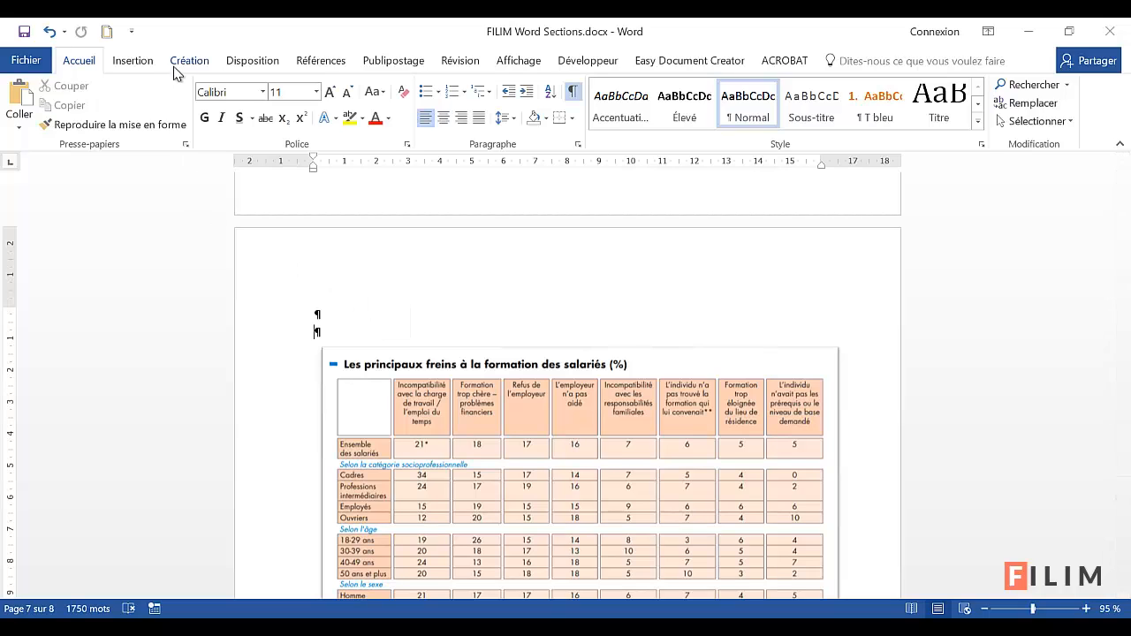
{"action": "left_click", "coordinate": [252, 63]}
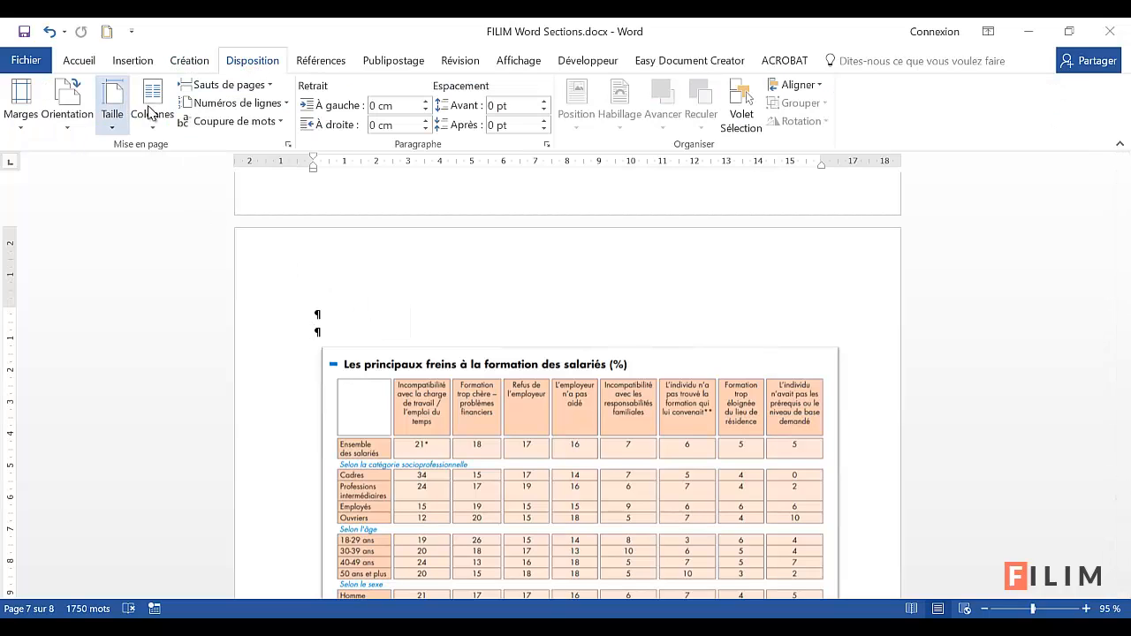
{"action": "left_click", "coordinate": [67, 99]}
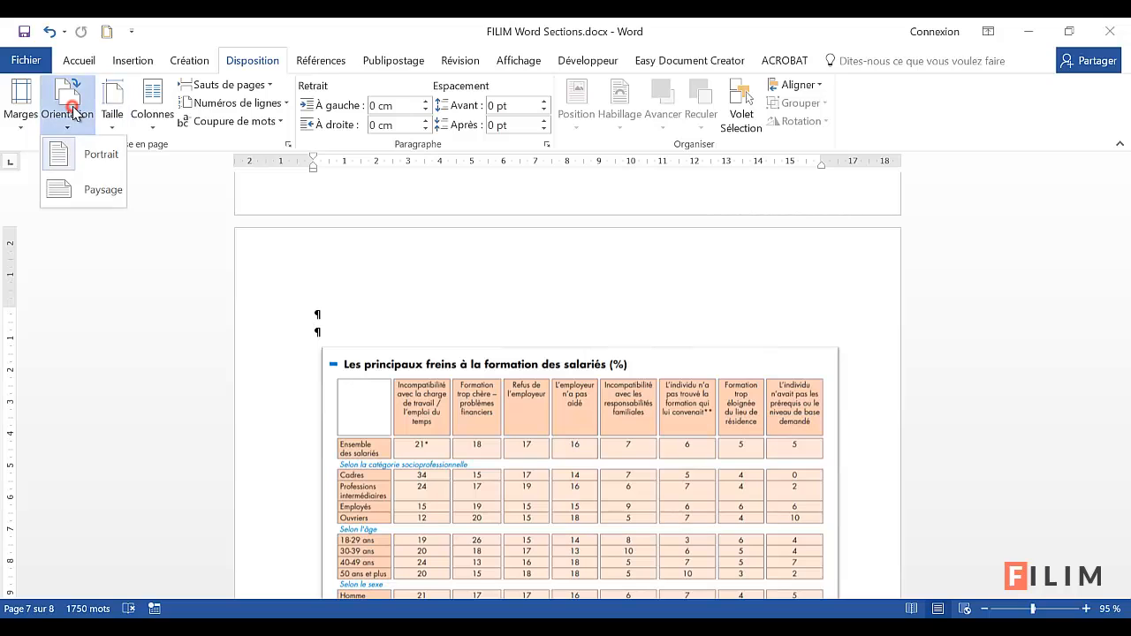
{"action": "left_click", "coordinate": [71, 189]}
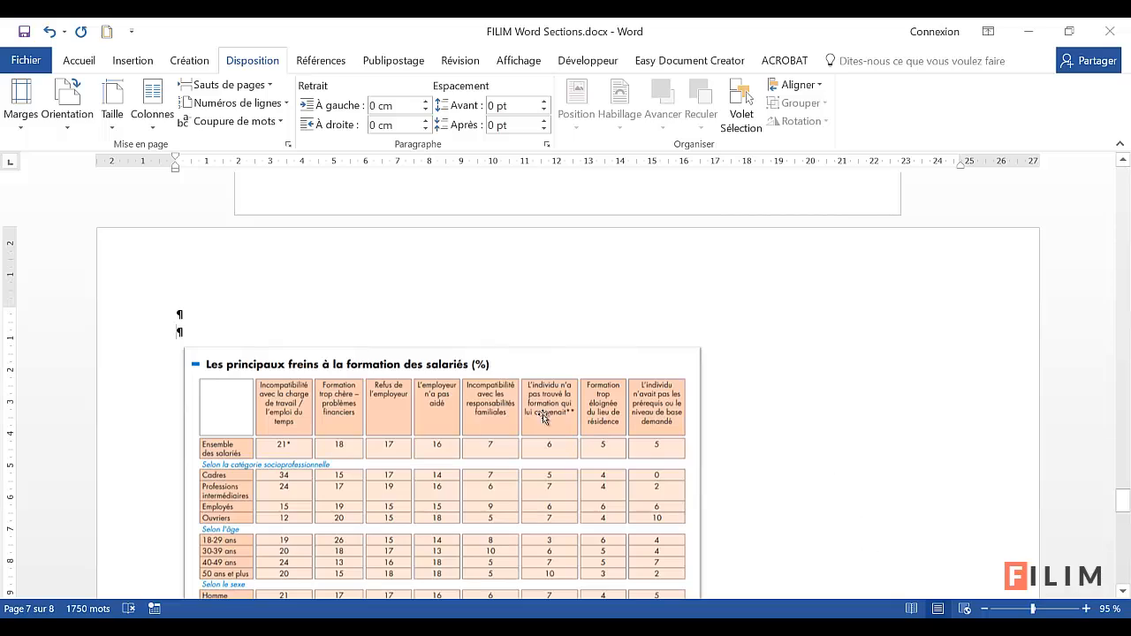
Step: Examine several pages at once to compare the orientation of the table image's section with the sections before and after it
{"action": "scroll", "coordinate": [495, 399], "scroll_direction": "down", "scroll_amount": 2}
{"action": "scroll", "coordinate": [500, 399], "scroll_direction": "down", "scroll_amount": 3}
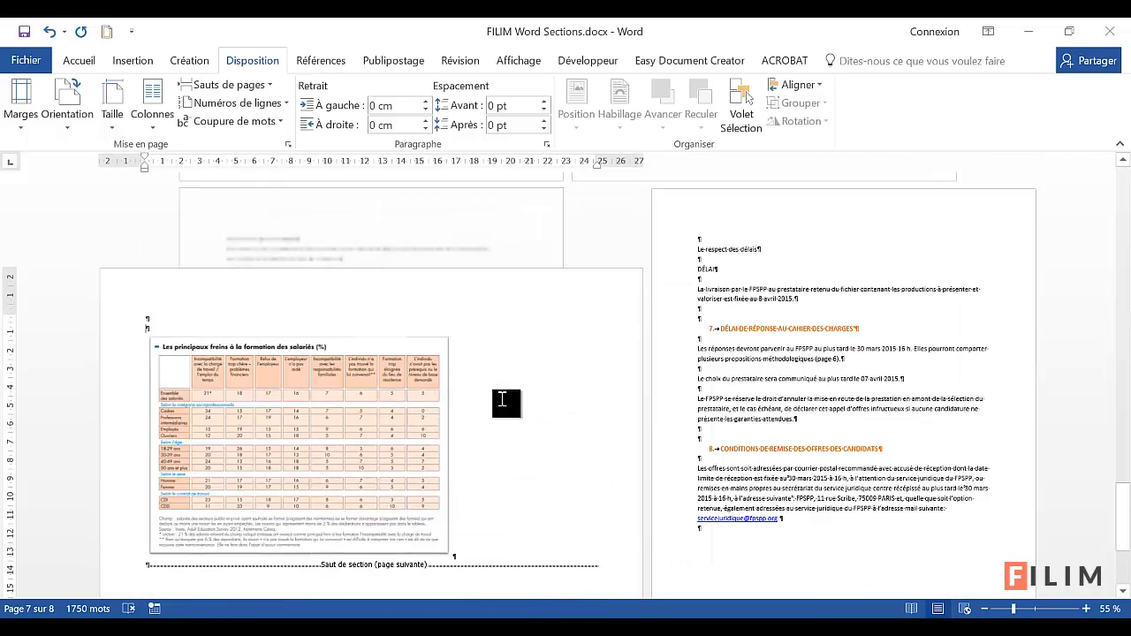
{"action": "scroll", "coordinate": [502, 400], "scroll_direction": "down", "scroll_amount": 1}
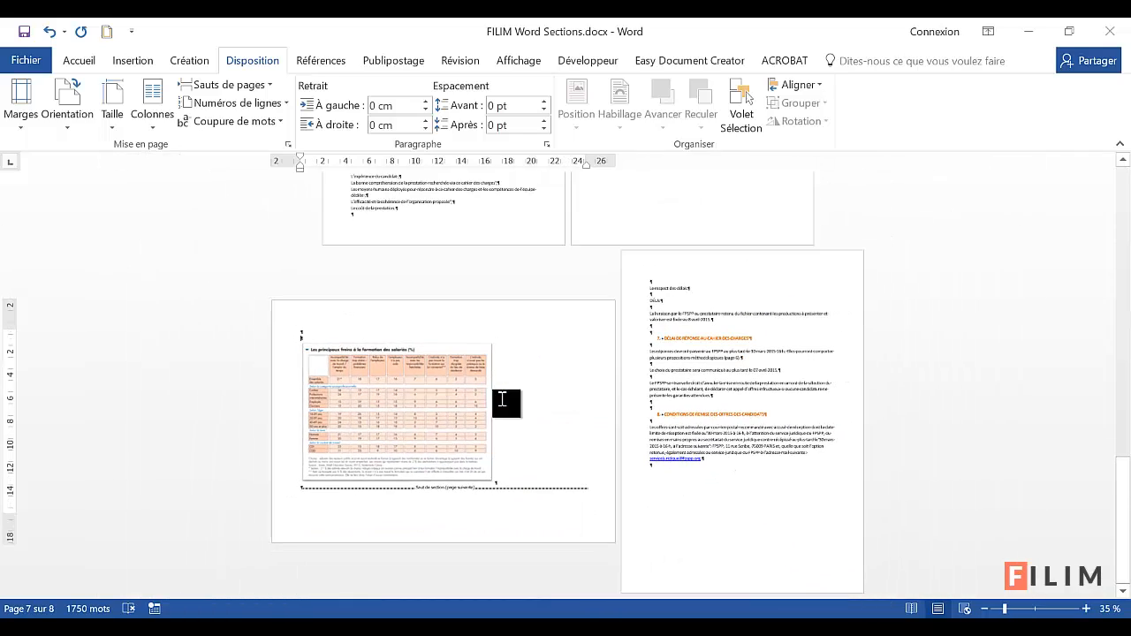
{"action": "scroll", "coordinate": [502, 399], "scroll_direction": "down", "scroll_amount": 1}
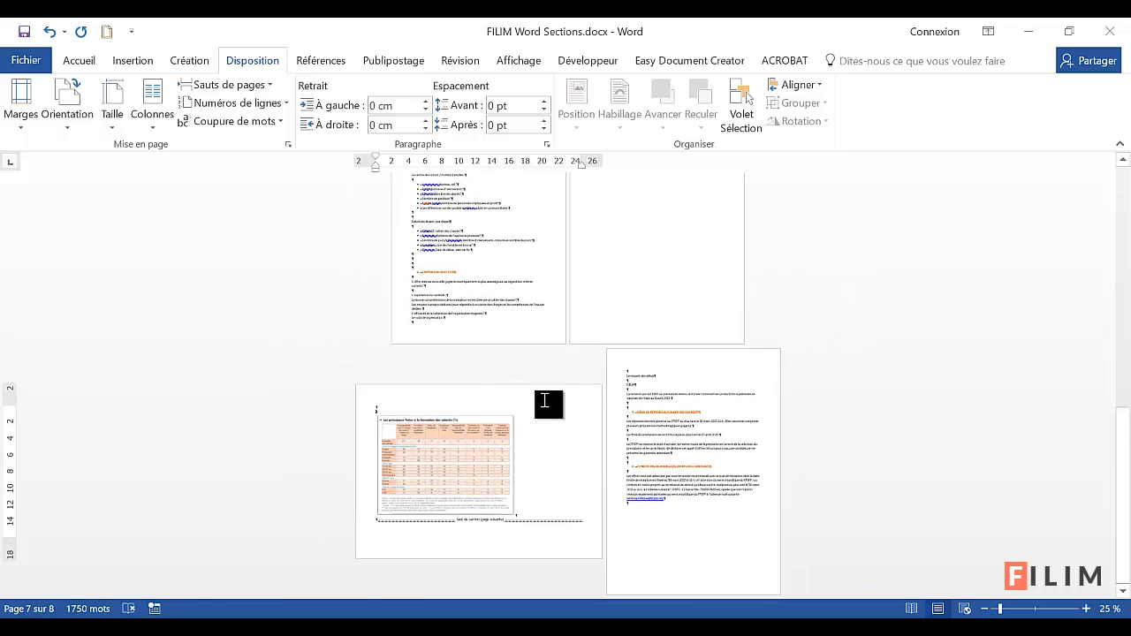
{"action": "left_click", "coordinate": [730, 462]}
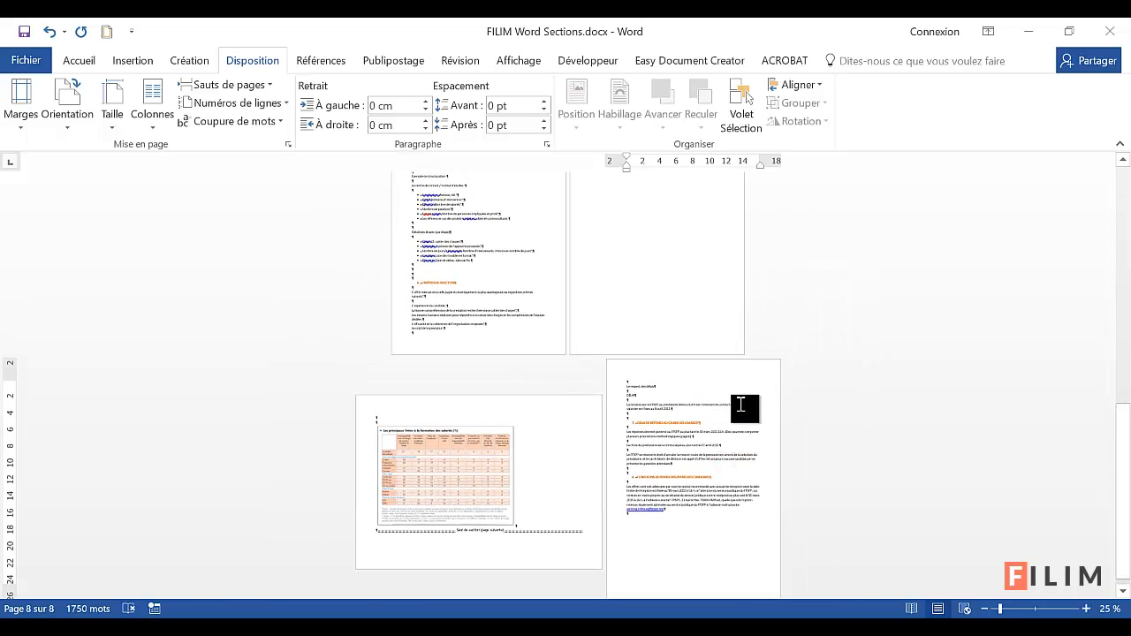
{"action": "scroll", "coordinate": [730, 452], "scroll_direction": "down", "scroll_amount": 1}
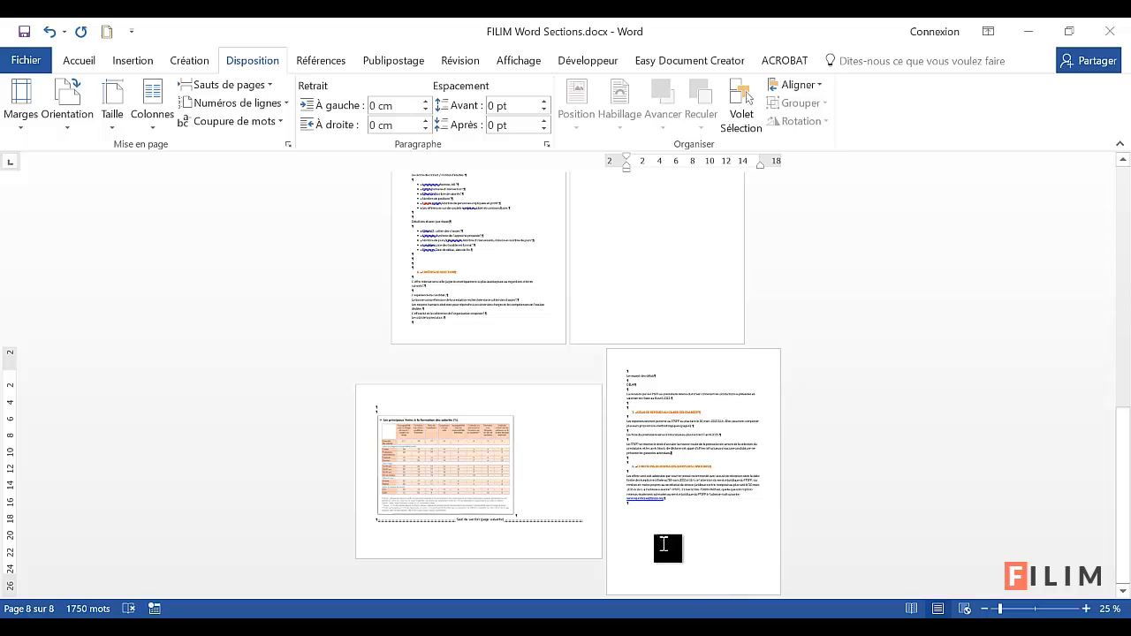
{"action": "left_click", "coordinate": [543, 448]}
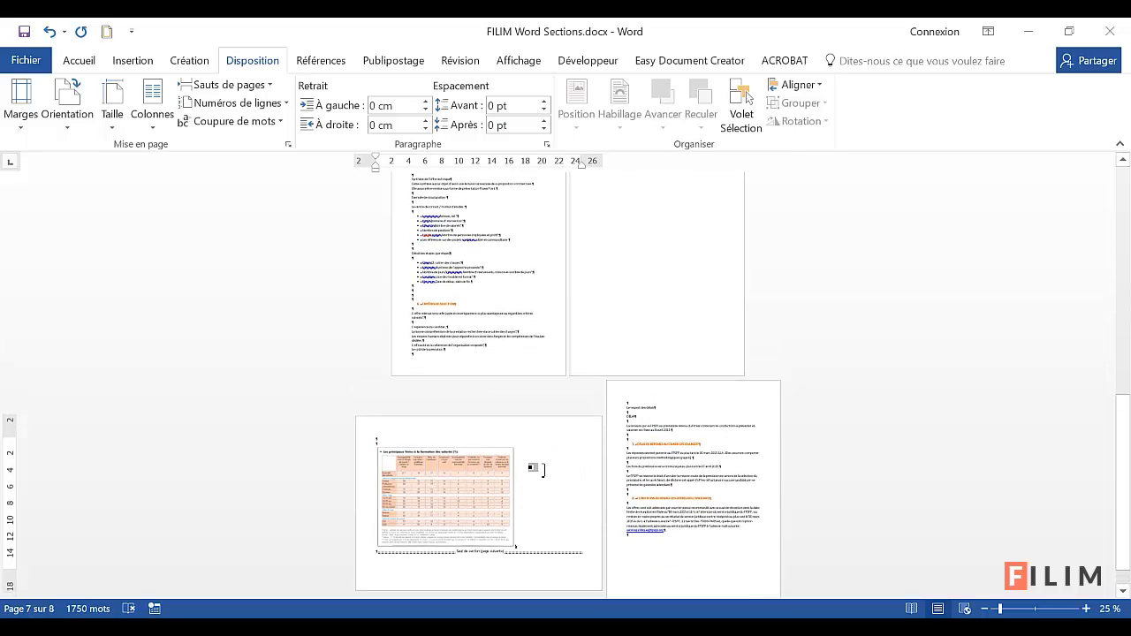
{"action": "scroll", "coordinate": [548, 455], "scroll_direction": "up", "scroll_amount": 2}
{"action": "left_click", "coordinate": [647, 287]}
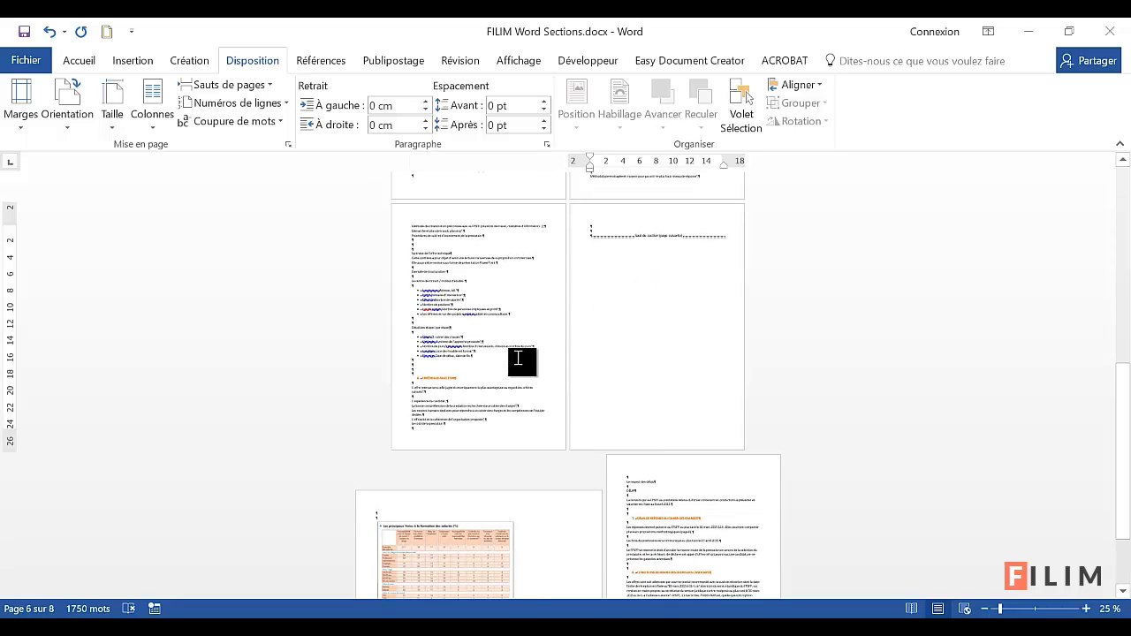
{"action": "scroll", "coordinate": [516, 378], "scroll_direction": "up", "scroll_amount": 3}
{"action": "scroll", "coordinate": [519, 386], "scroll_direction": "down", "scroll_amount": 4}
{"action": "scroll", "coordinate": [548, 495], "scroll_direction": "down", "scroll_amount": 2}
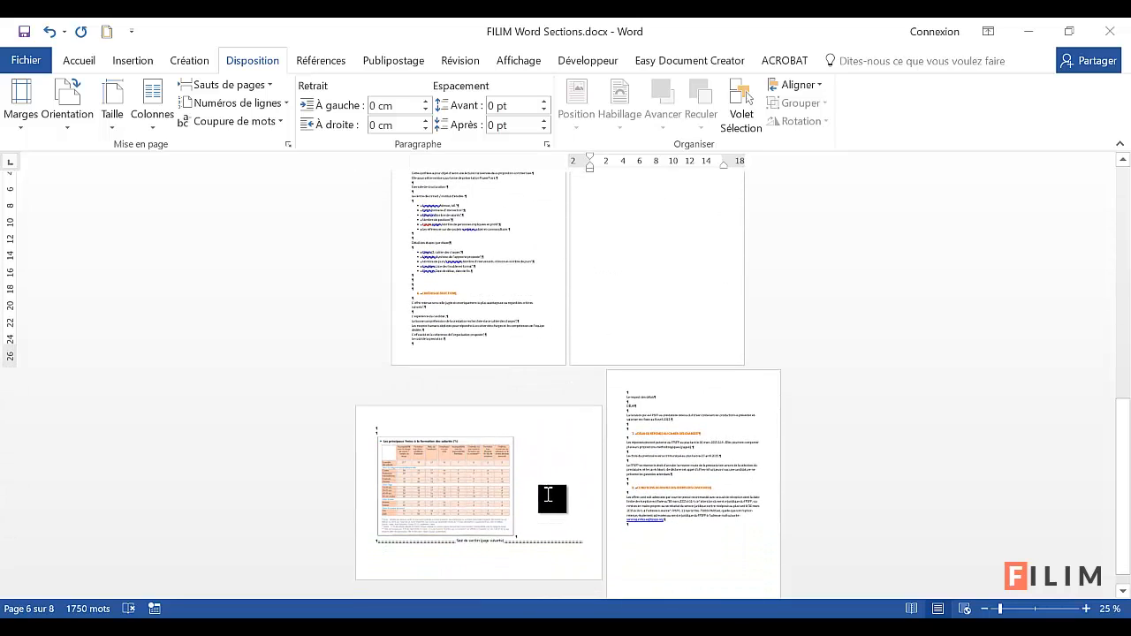
{"action": "left_click", "coordinate": [537, 492]}
Step: Set the table image's layout option to text wrapping in front of text
{"action": "scroll", "coordinate": [537, 492], "scroll_direction": "up", "scroll_amount": 3}
{"action": "scroll", "coordinate": [543, 492], "scroll_direction": "up", "scroll_amount": 3}
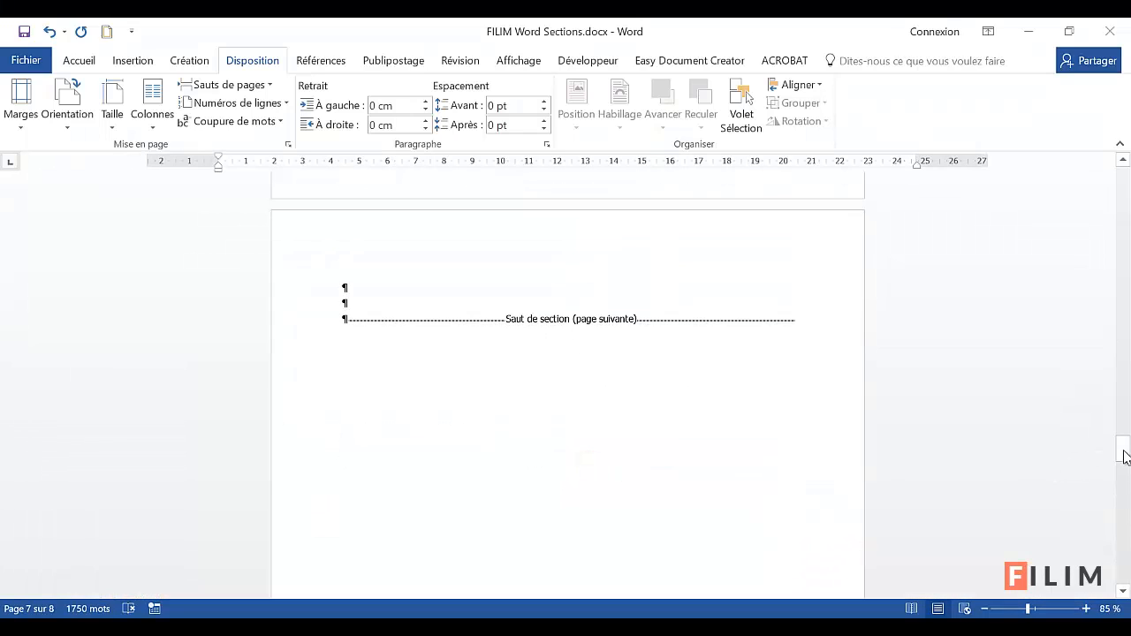
{"action": "left_click_drag", "start_coordinate": [1125, 456], "coordinate": [1120, 530]}
{"action": "scroll", "coordinate": [537, 373], "scroll_direction": "up", "scroll_amount": 2}
{"action": "left_click", "coordinate": [528, 371]}
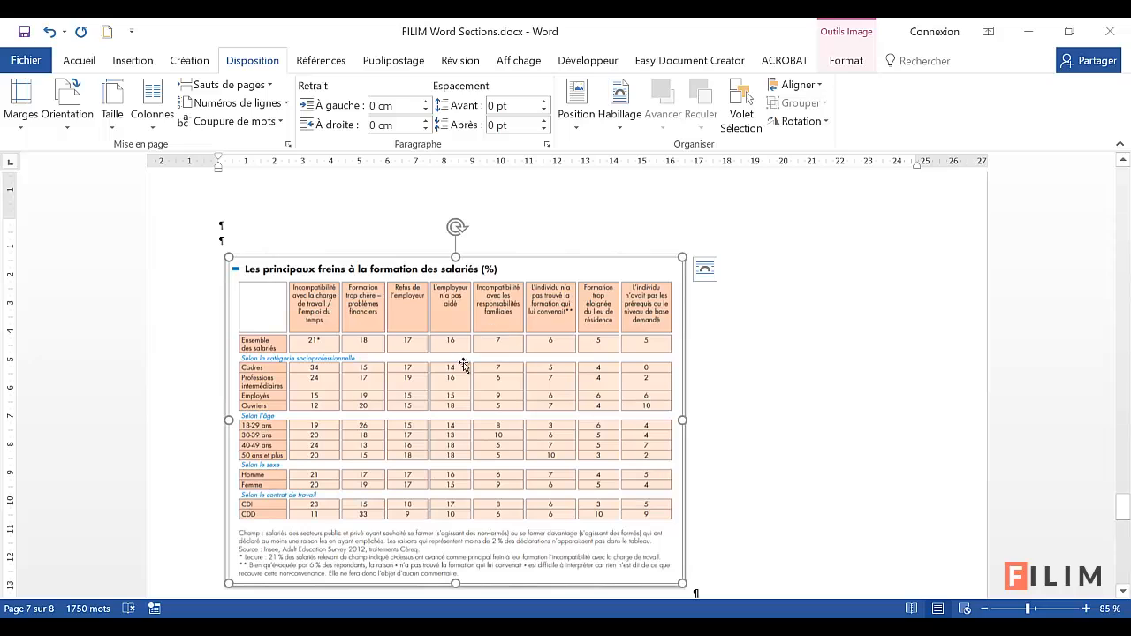
{"action": "left_click", "coordinate": [705, 272]}
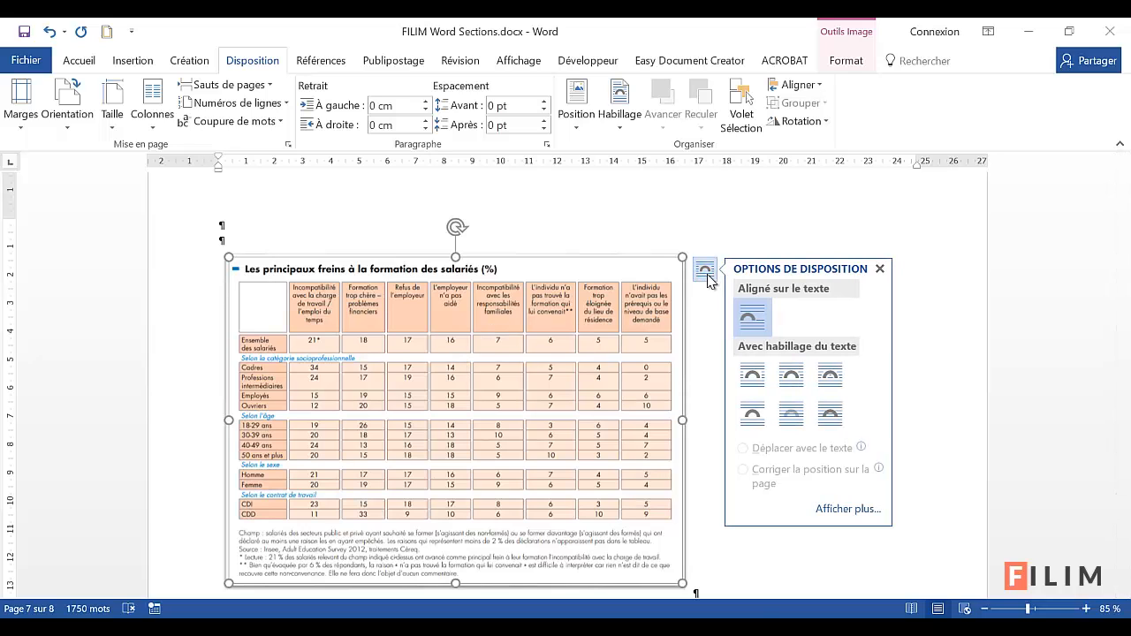
{"action": "left_click", "coordinate": [829, 418]}
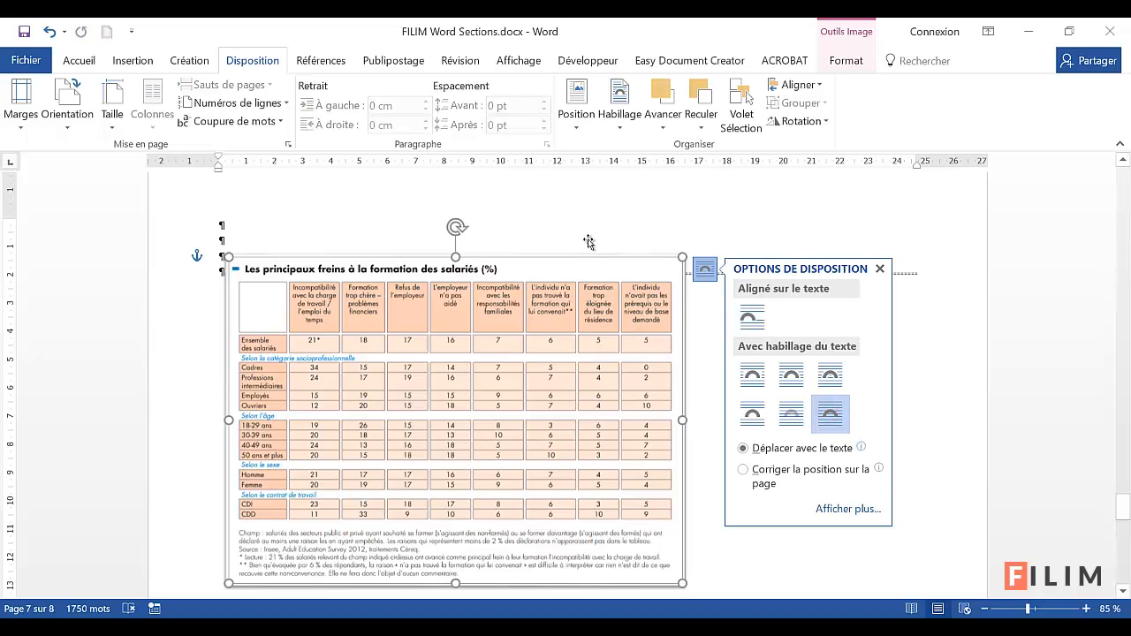
{"action": "left_click", "coordinate": [290, 228]}
Step: Enlarge the table image proportionally from its lower-right corner to about 20 cm wide
{"action": "scroll", "coordinate": [777, 466], "scroll_direction": "down", "scroll_amount": 3}
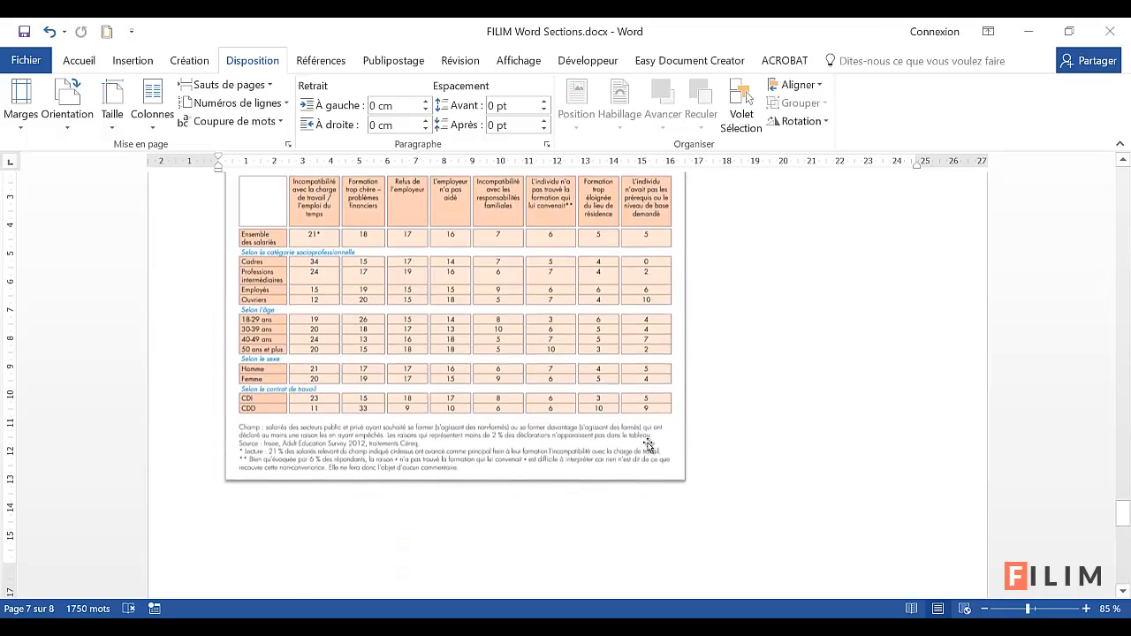
{"action": "left_click", "coordinate": [632, 430]}
{"action": "scroll", "coordinate": [649, 461], "scroll_direction": "down", "scroll_amount": 4}
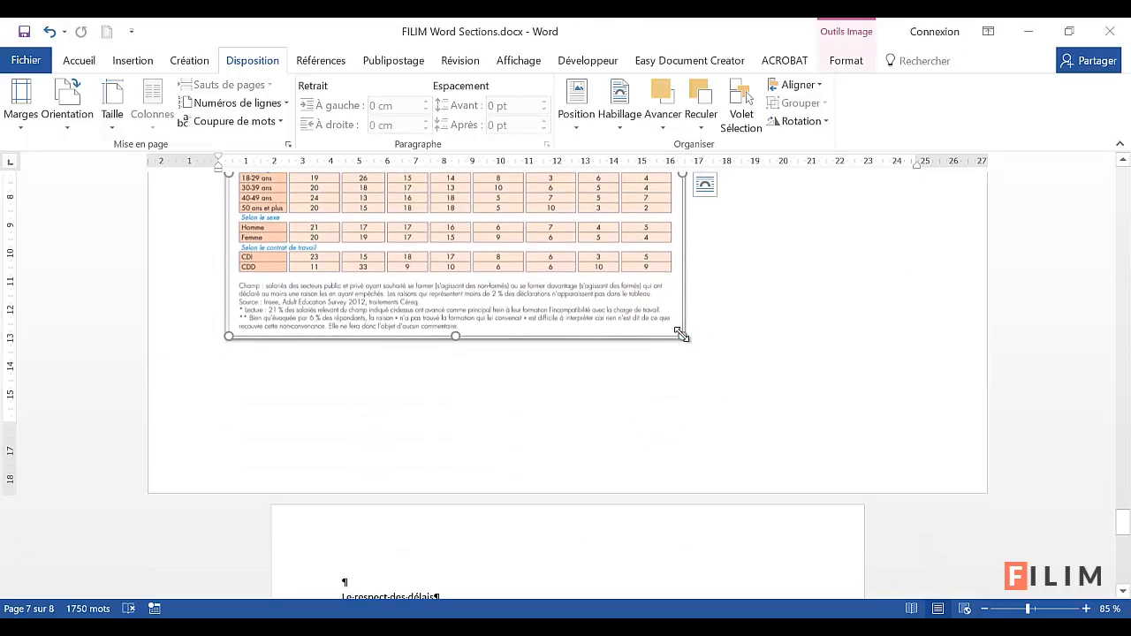
{"action": "left_click_drag", "start_coordinate": [682, 335], "coordinate": [796, 392]}
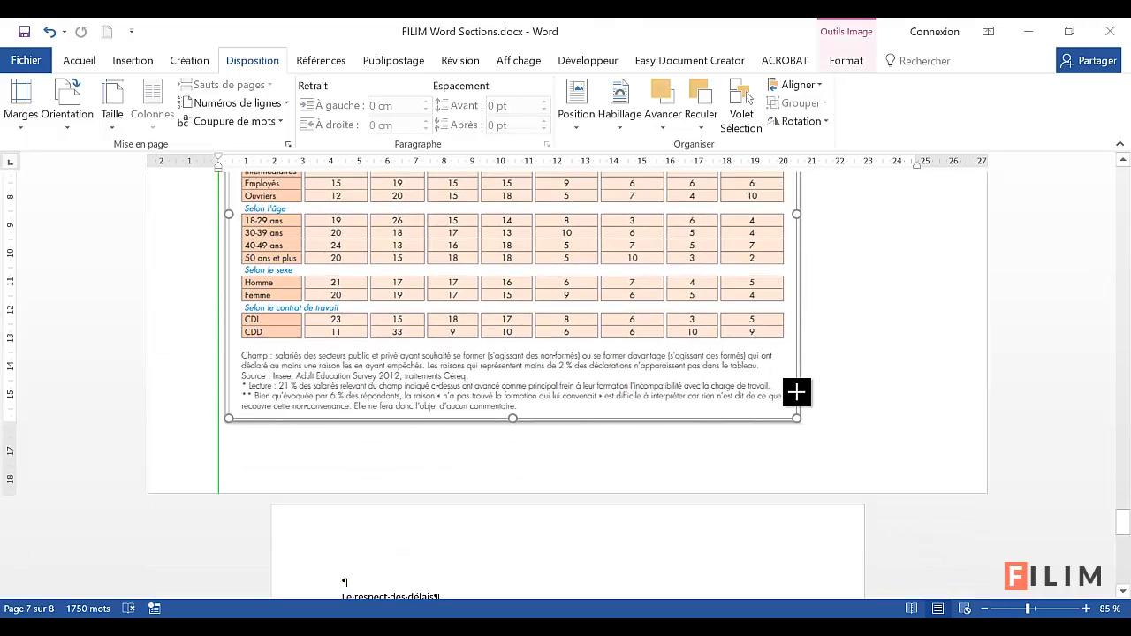
{"action": "scroll", "coordinate": [796, 392], "scroll_direction": "up", "scroll_amount": 5}
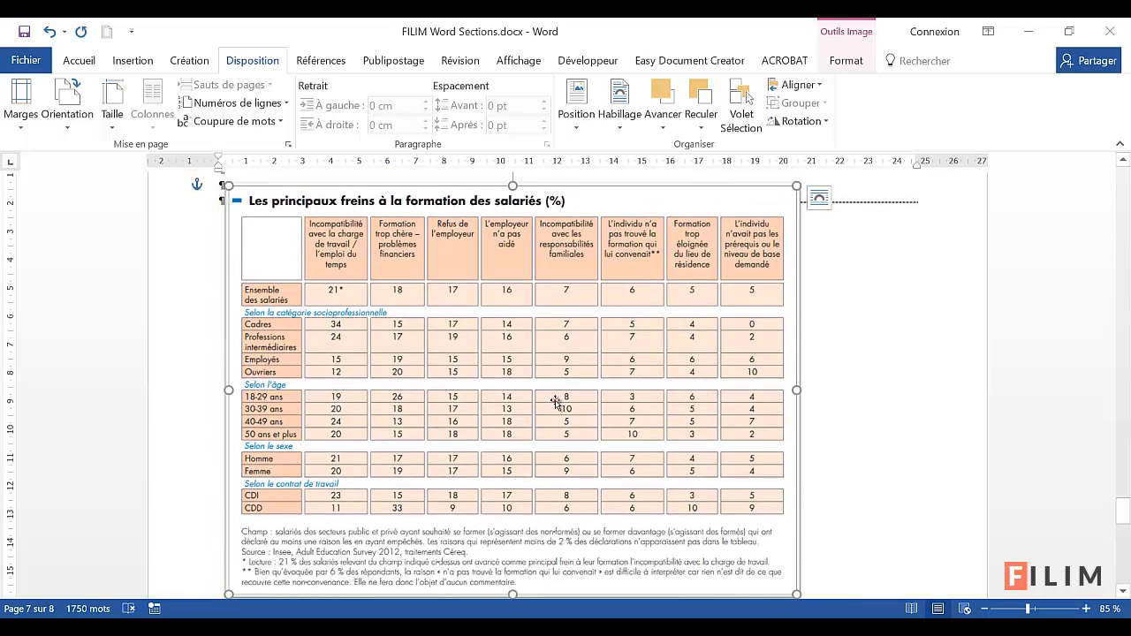
Step: Move the table image slightly up and to the right on the landscape page and enlarge it to about 23 cm wide
{"action": "left_click_drag", "start_coordinate": [555, 402], "coordinate": [564, 366]}
{"action": "scroll", "coordinate": [590, 408], "scroll_direction": "up", "scroll_amount": 3}
{"action": "scroll", "coordinate": [719, 480], "scroll_direction": "down", "scroll_amount": 6}
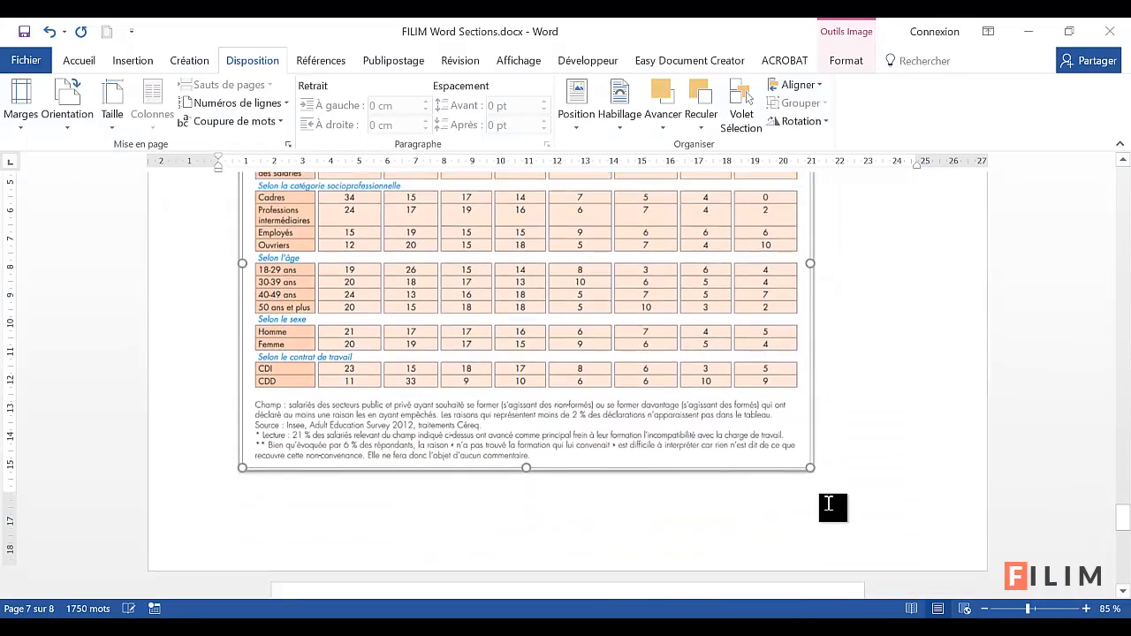
{"action": "left_click_drag", "start_coordinate": [811, 461], "coordinate": [888, 518]}
Step: Extend the table image toward the page's upper-left corner and adjust its lower-right corner so it spans the margins, about 24 cm wide
{"action": "scroll", "coordinate": [833, 504], "scroll_direction": "up", "scroll_amount": 8}
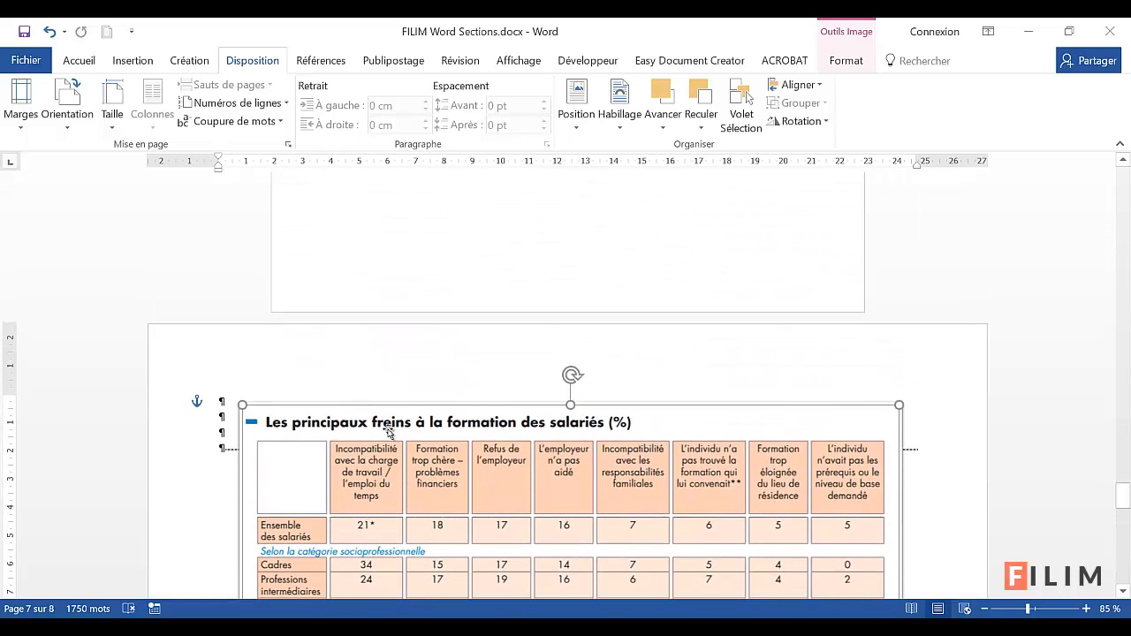
{"action": "left_click_drag", "start_coordinate": [241, 403], "coordinate": [217, 371]}
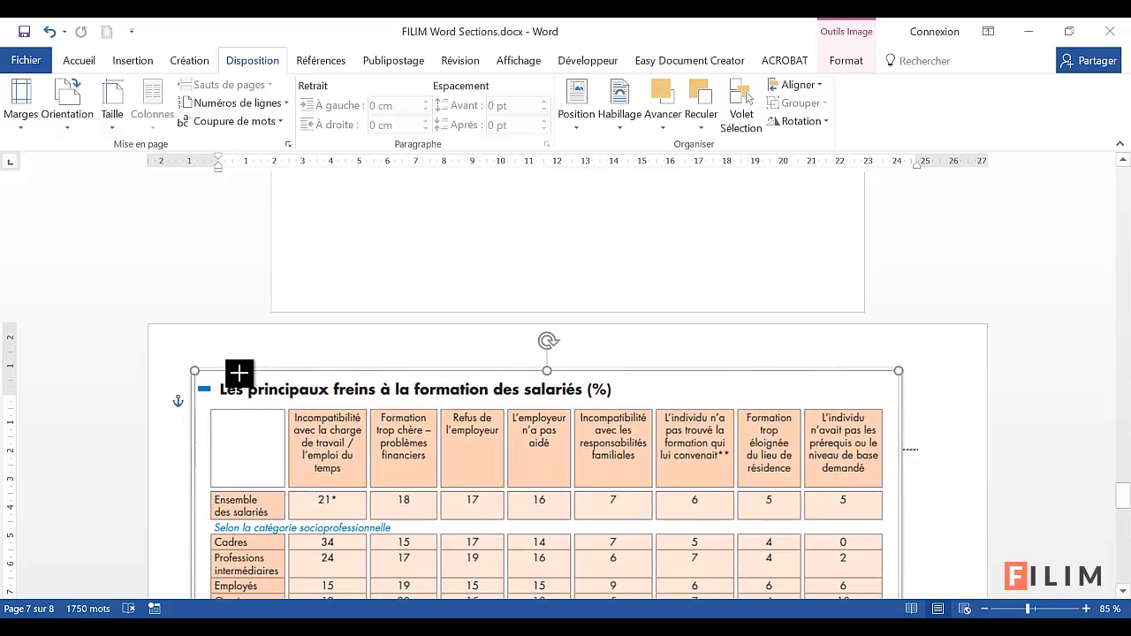
{"action": "scroll", "coordinate": [298, 374], "scroll_direction": "down", "scroll_amount": 6}
{"action": "scroll", "coordinate": [783, 478], "scroll_direction": "down", "scroll_amount": 3}
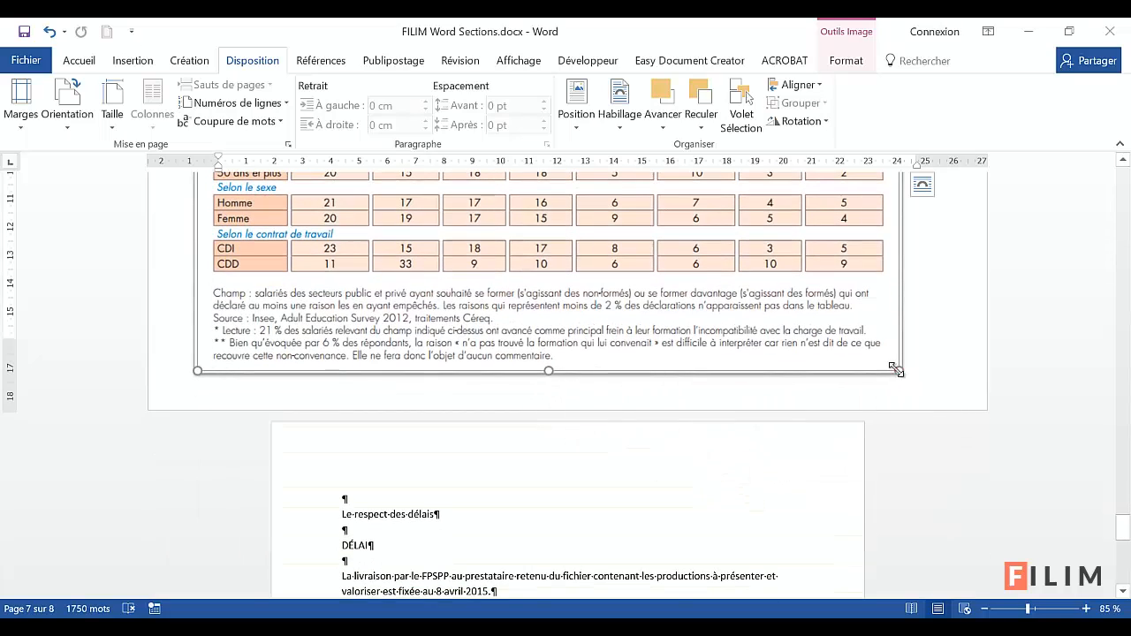
{"action": "left_click_drag", "start_coordinate": [897, 369], "coordinate": [869, 354]}
{"action": "scroll", "coordinate": [803, 309], "scroll_direction": "up", "scroll_amount": 5}
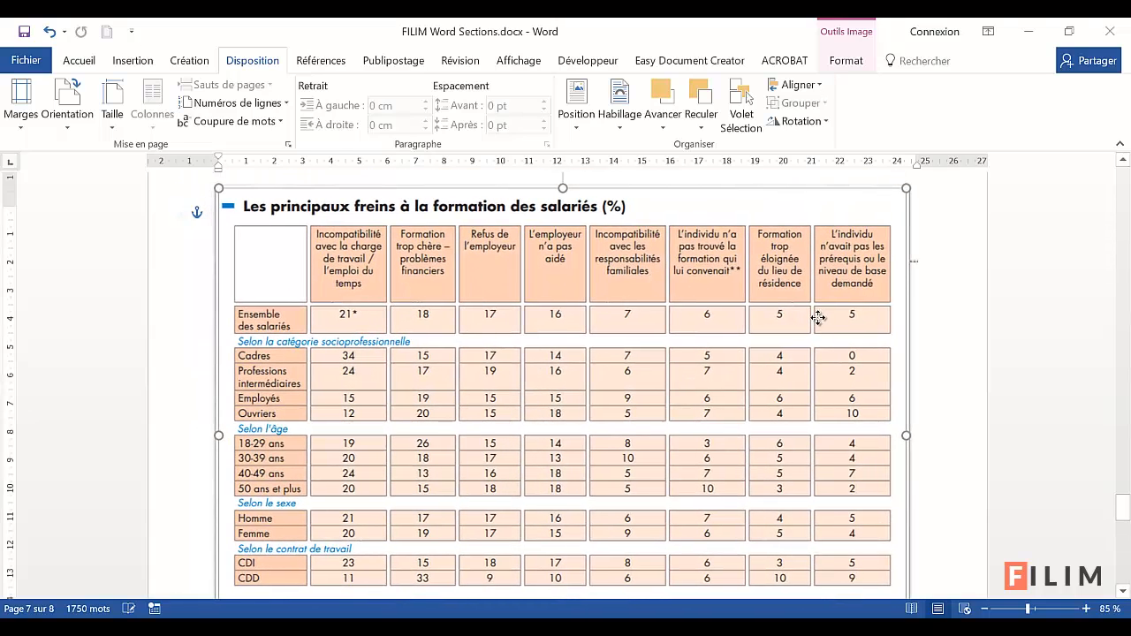
{"action": "left_click", "coordinate": [960, 384]}
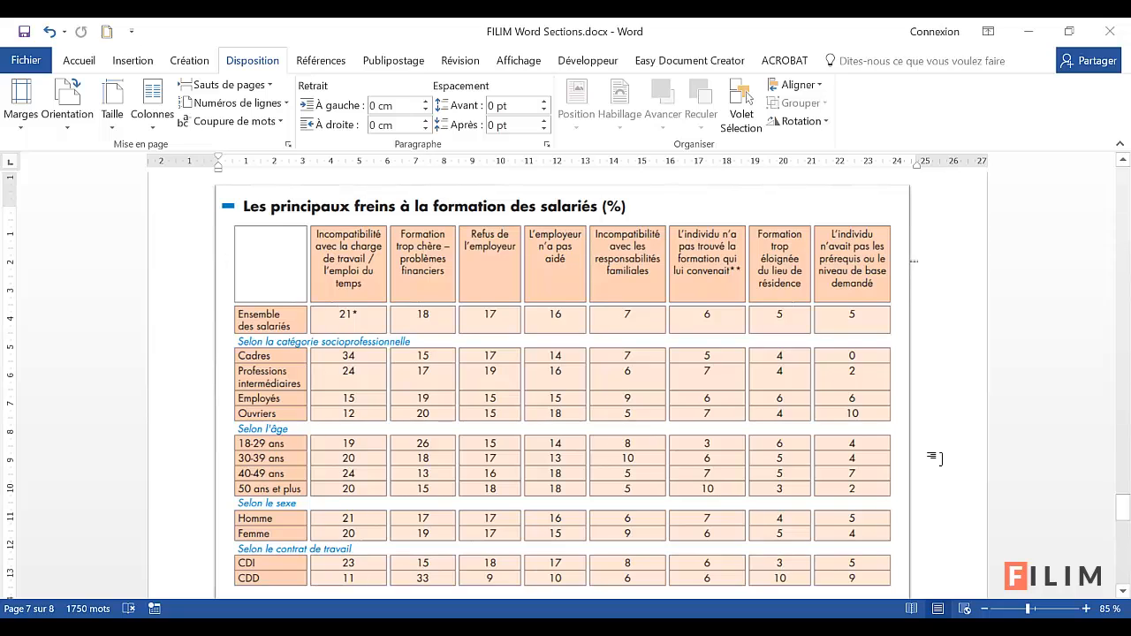
Step: Open the header of the page beginning with "Méthode de collaboration préconisée" for editing
{"action": "scroll", "coordinate": [935, 457], "scroll_direction": "down", "scroll_amount": 2, "text": "ctrl"}
{"action": "scroll", "coordinate": [935, 457], "scroll_direction": "down", "scroll_amount": 1, "text": "ctrl"}
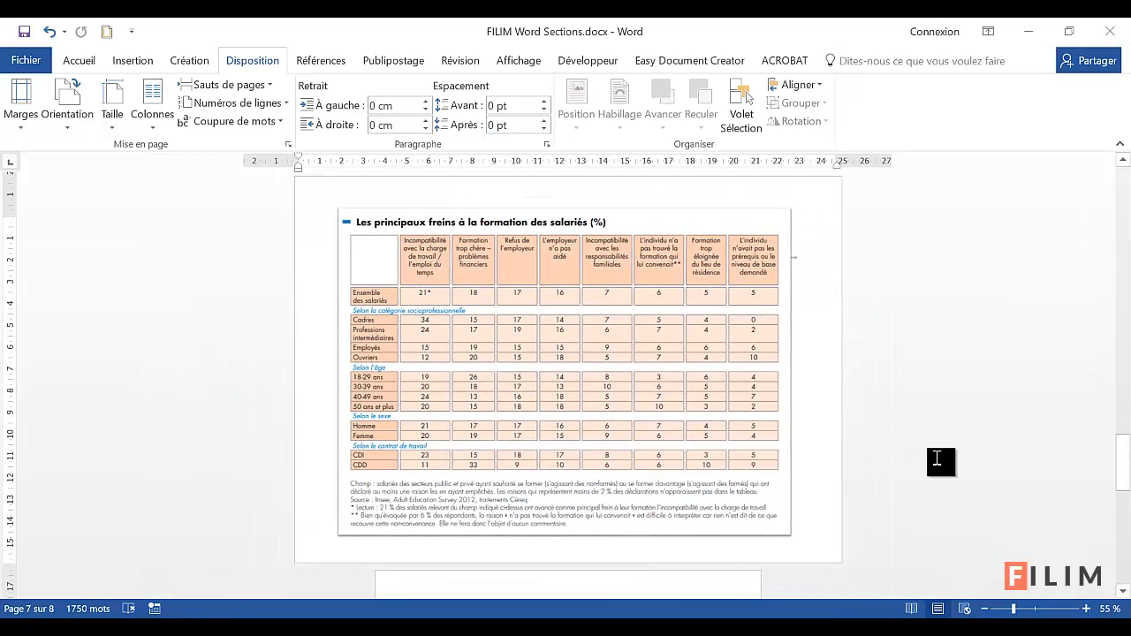
{"action": "scroll", "coordinate": [937, 457], "scroll_direction": "down", "scroll_amount": 2, "text": "ctrl"}
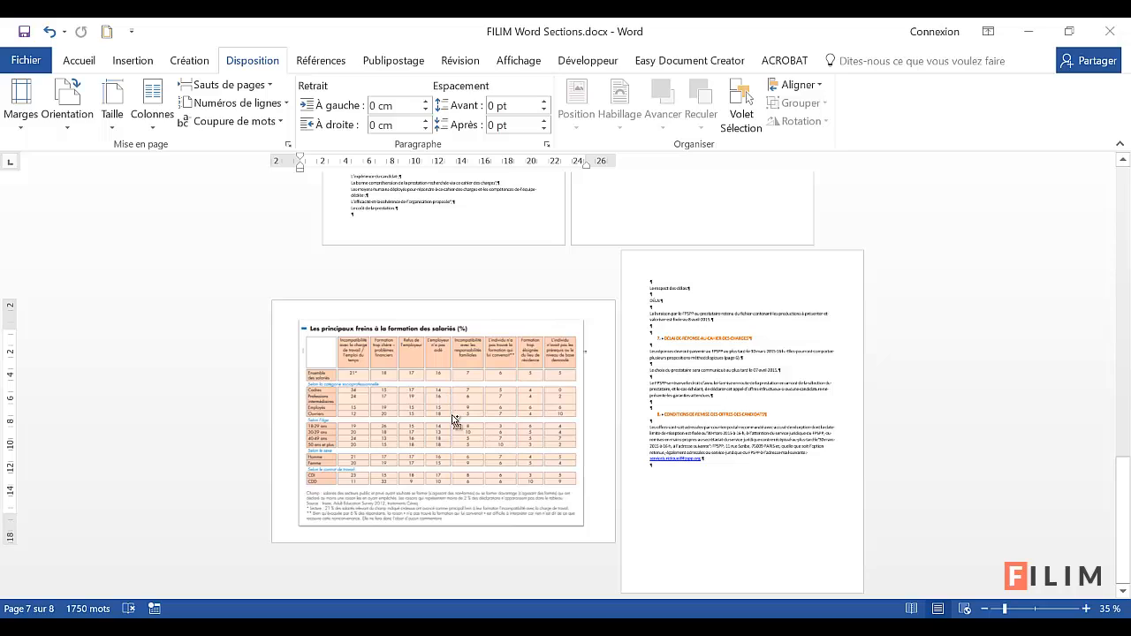
{"action": "scroll", "coordinate": [453, 420], "scroll_direction": "up", "scroll_amount": 5, "text": "ctrl"}
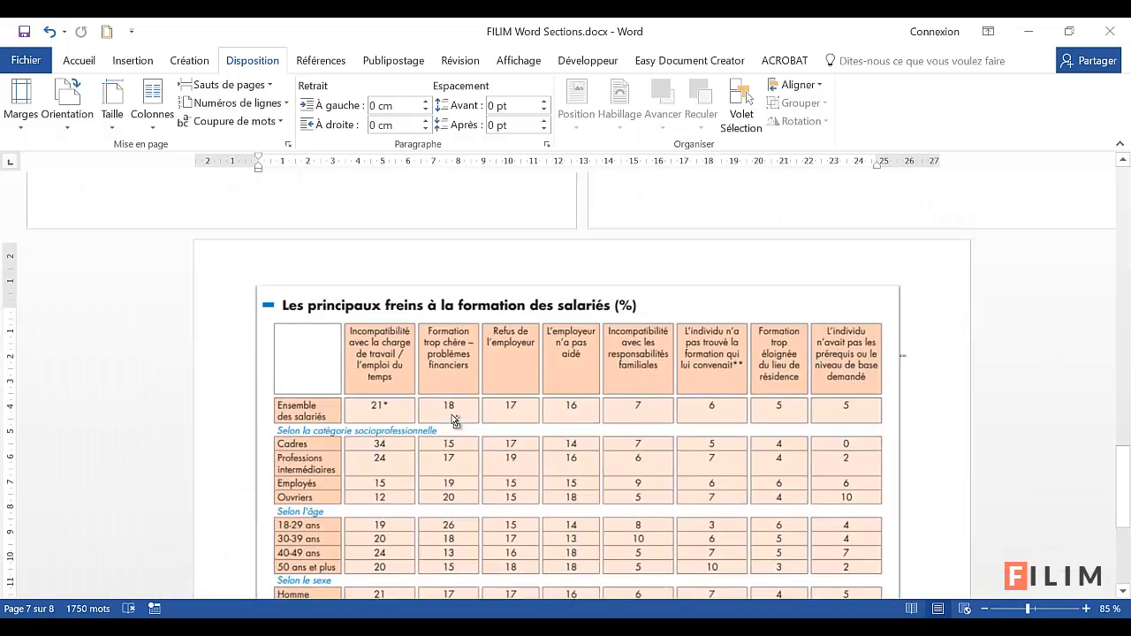
{"action": "scroll", "coordinate": [453, 419], "scroll_direction": "up", "scroll_amount": 1, "text": "ctrl"}
{"action": "scroll", "coordinate": [534, 433], "scroll_direction": "up", "scroll_amount": 3}
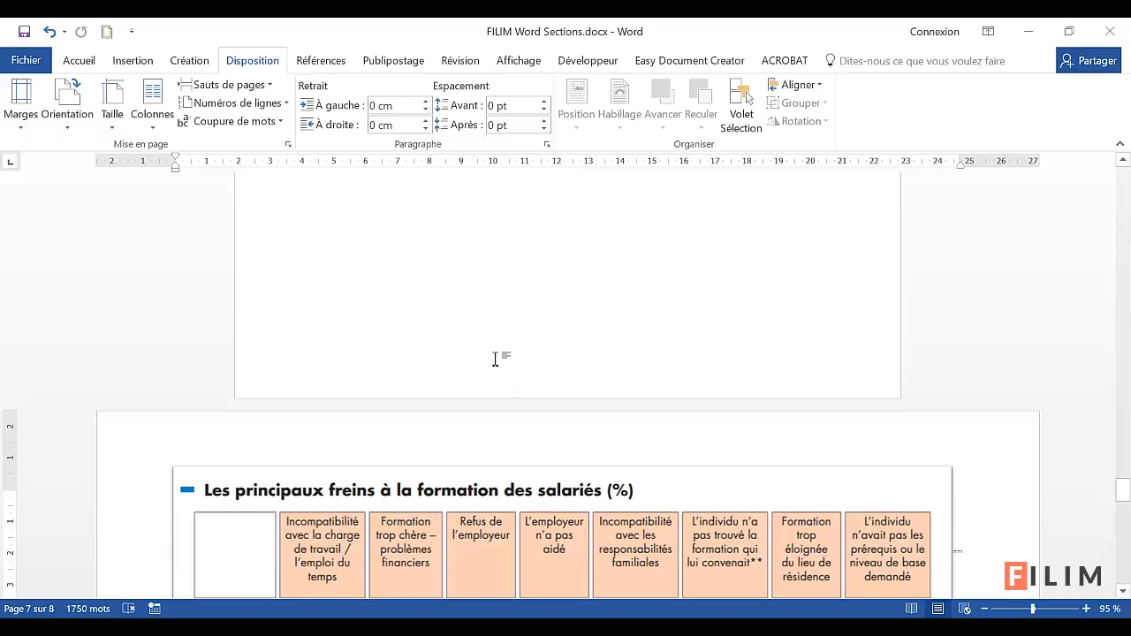
{"action": "scroll", "coordinate": [491, 371], "scroll_direction": "up", "scroll_amount": 3}
{"action": "scroll", "coordinate": [491, 374], "scroll_direction": "up", "scroll_amount": 5}
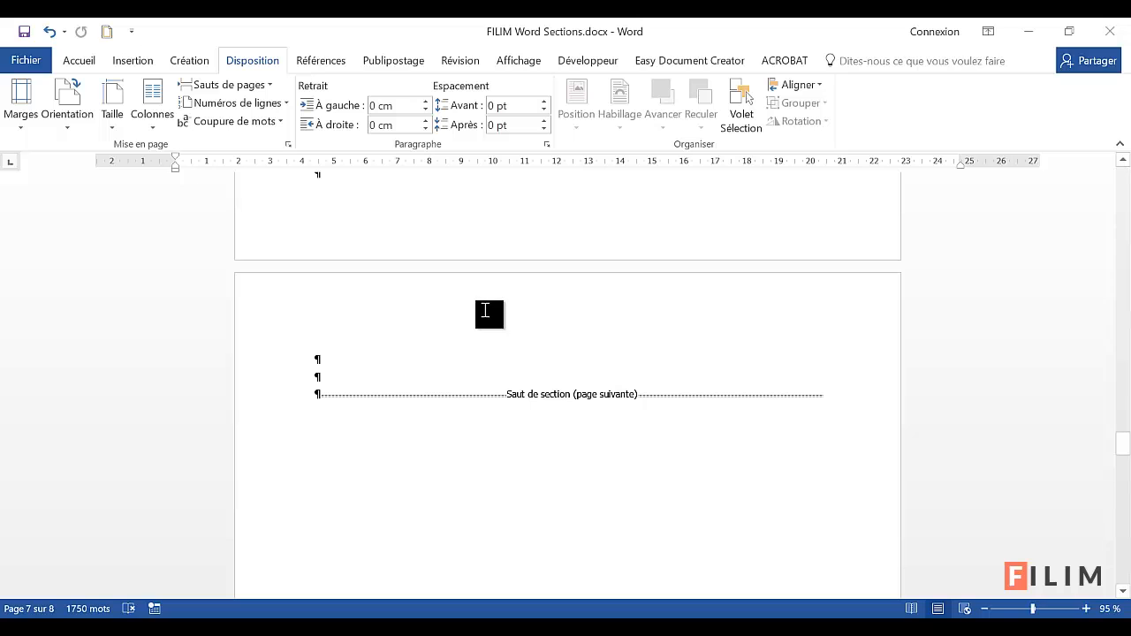
{"action": "scroll", "coordinate": [538, 365], "scroll_direction": "up", "scroll_amount": 5}
{"action": "scroll", "coordinate": [537, 366], "scroll_direction": "up", "scroll_amount": 11}
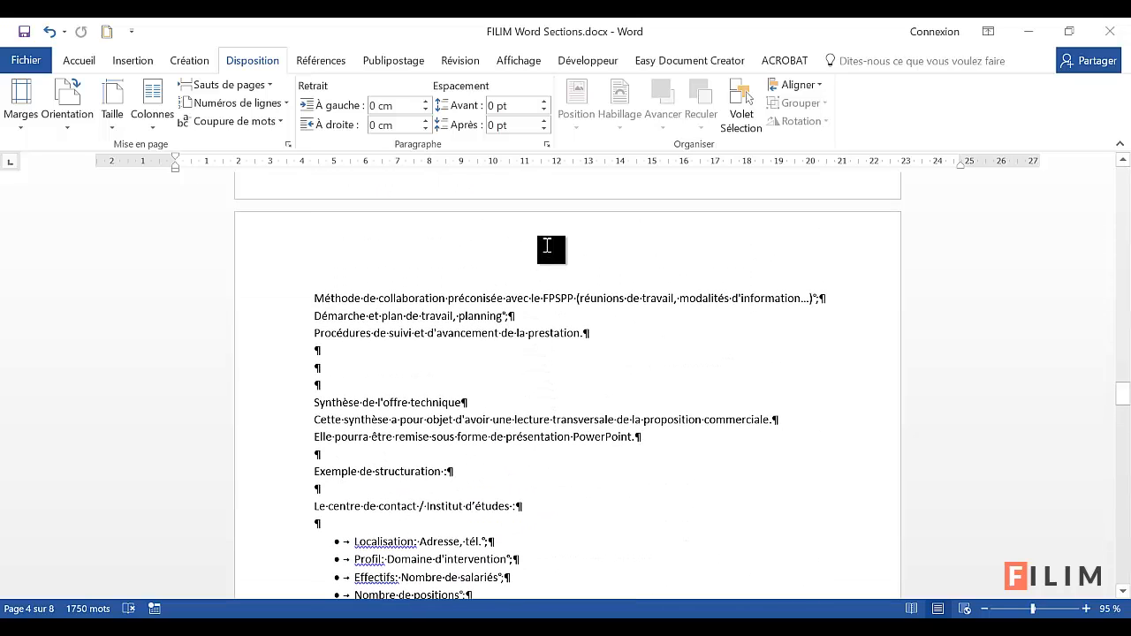
{"action": "double_click", "coordinate": [546, 243]}
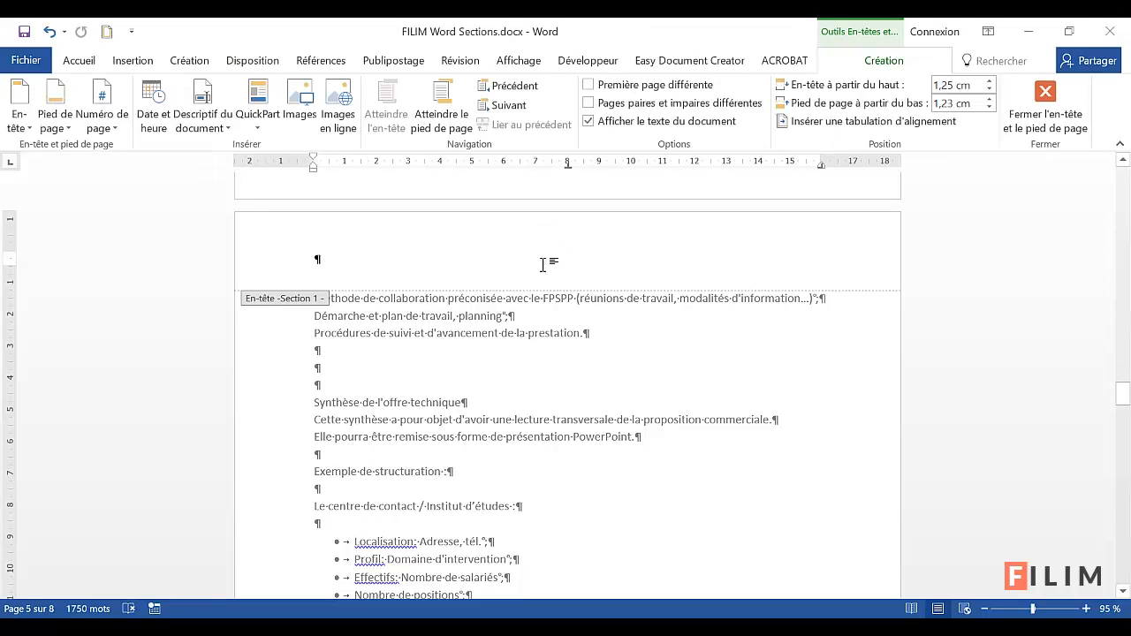
Step: Enter "Appel d'offres" in the section 1 header, centred and in italics
{"action": "left_click", "coordinate": [499, 257]}
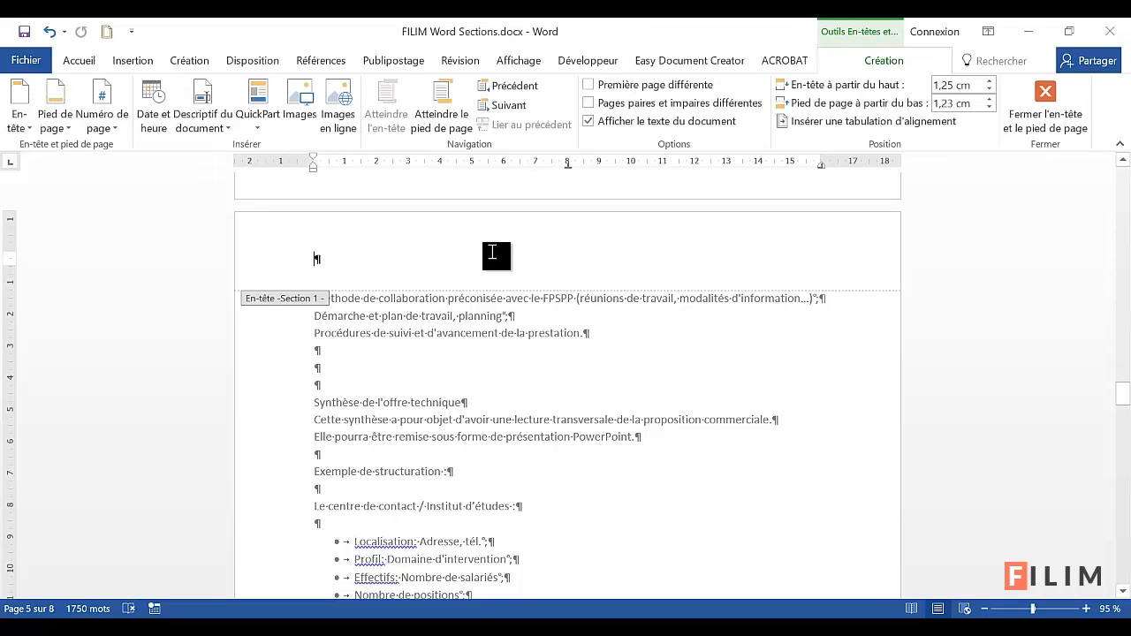
{"action": "left_click", "coordinate": [78, 60]}
{"action": "left_click", "coordinate": [443, 117]}
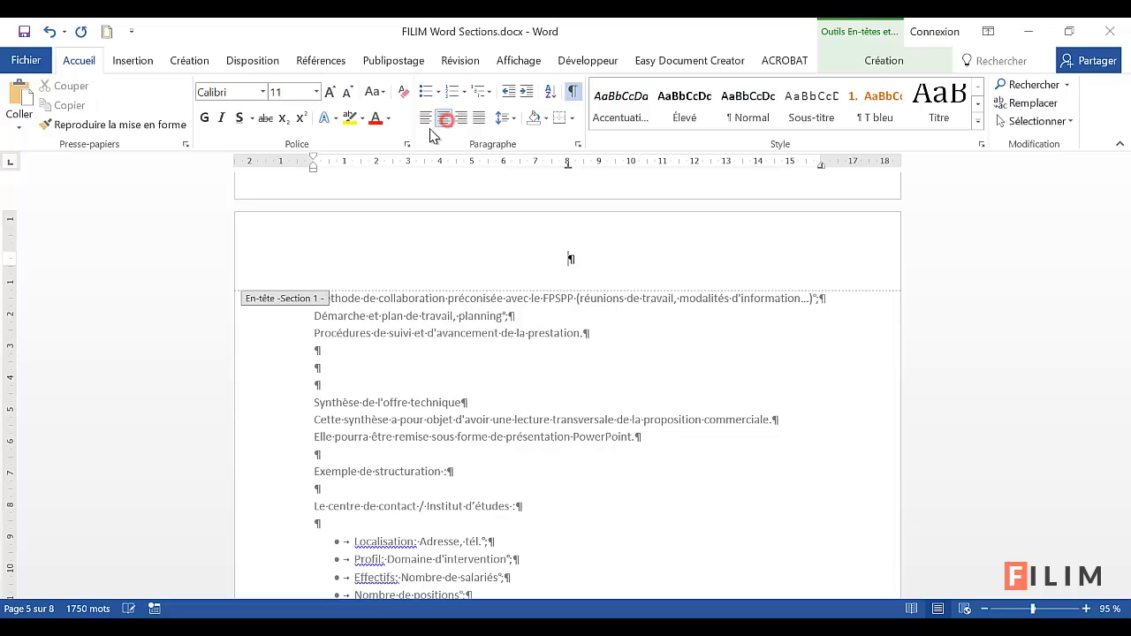
{"action": "left_click", "coordinate": [219, 117]}
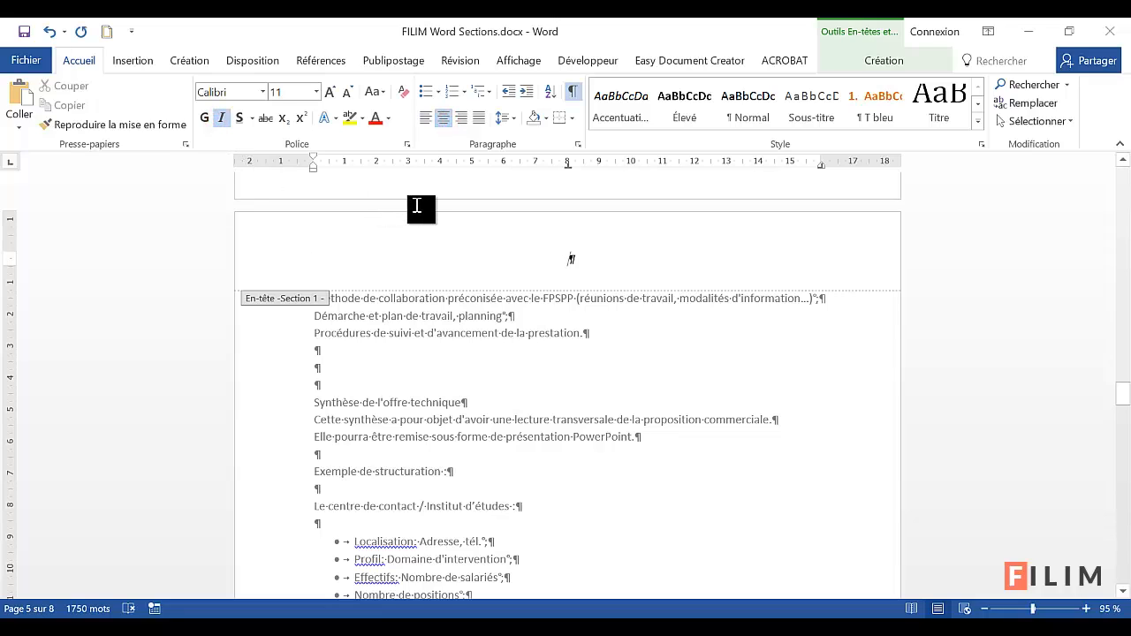
{"action": "type", "text": "Appel"}
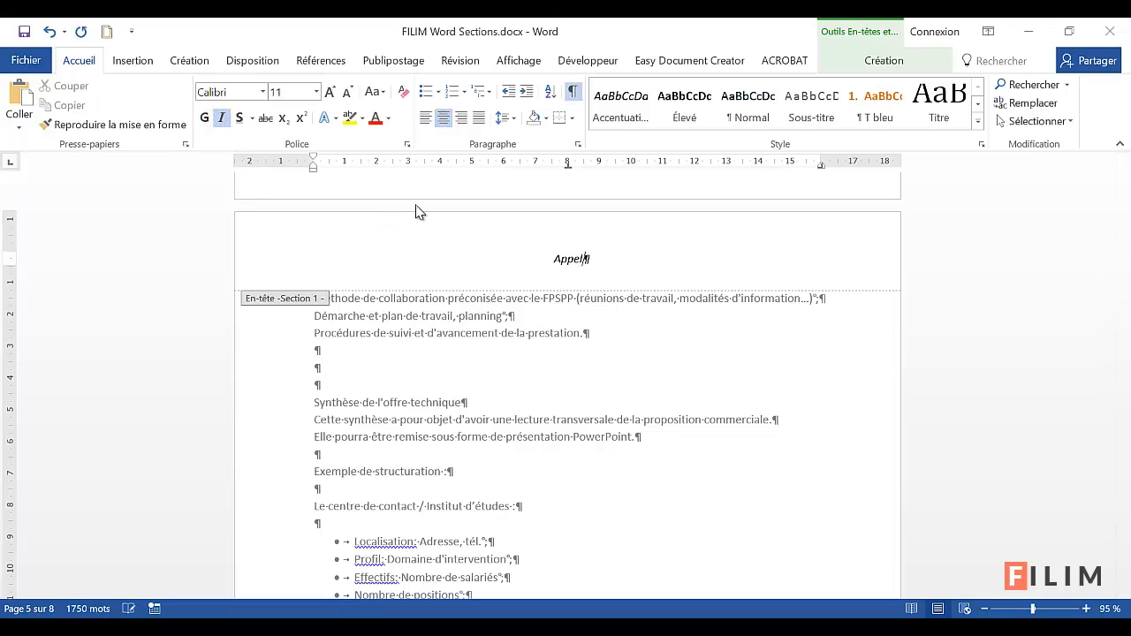
{"action": "type", "text": " d'offres"}
Step: Colour the "Appel d'offres" header text grey and return to the document body
{"action": "left_click", "coordinate": [246, 260]}
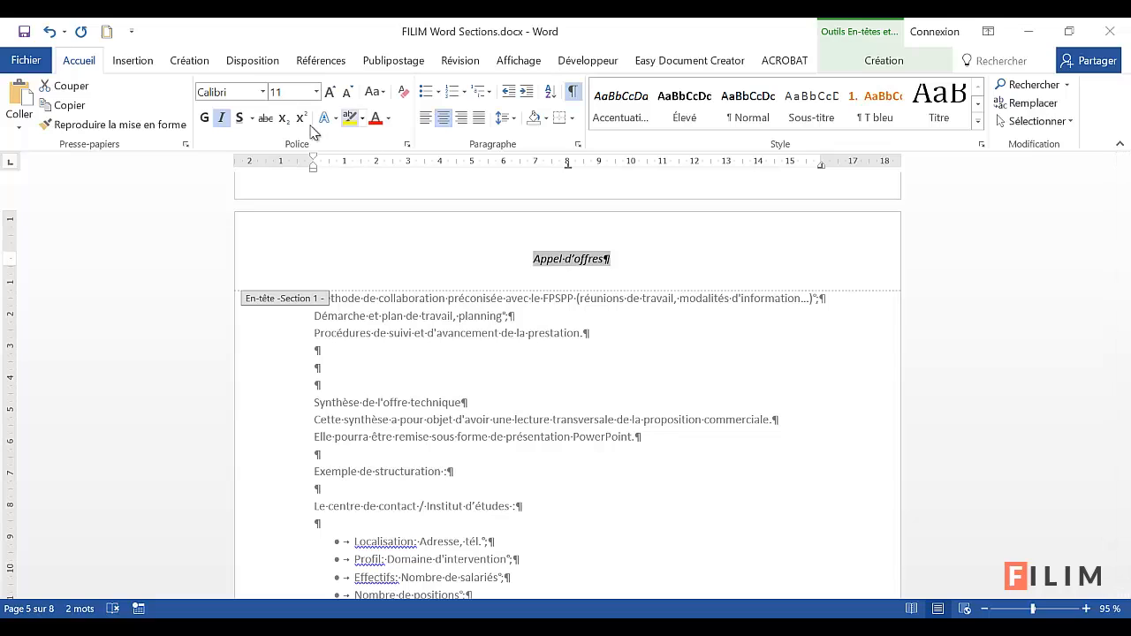
{"action": "left_click", "coordinate": [388, 118]}
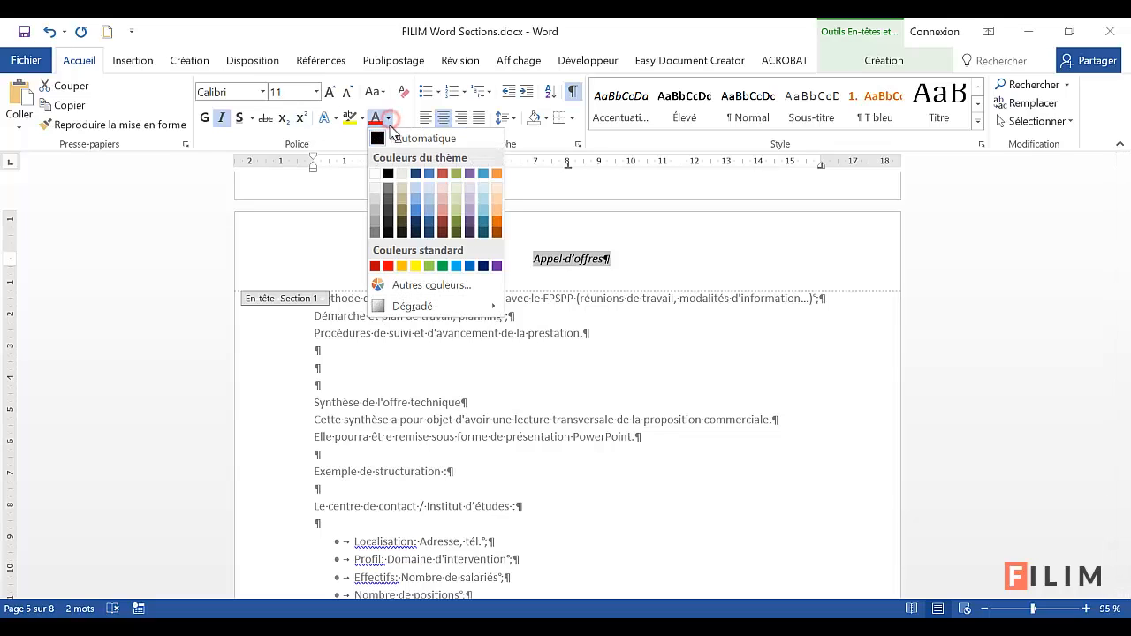
{"action": "left_click", "coordinate": [375, 231]}
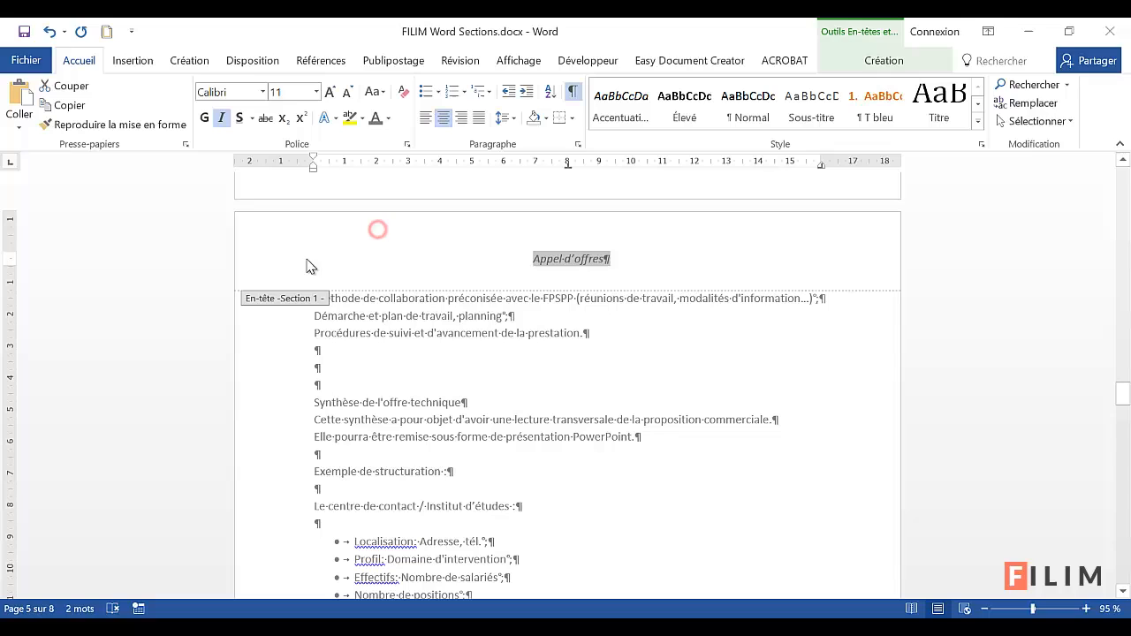
{"action": "left_click", "coordinate": [681, 258]}
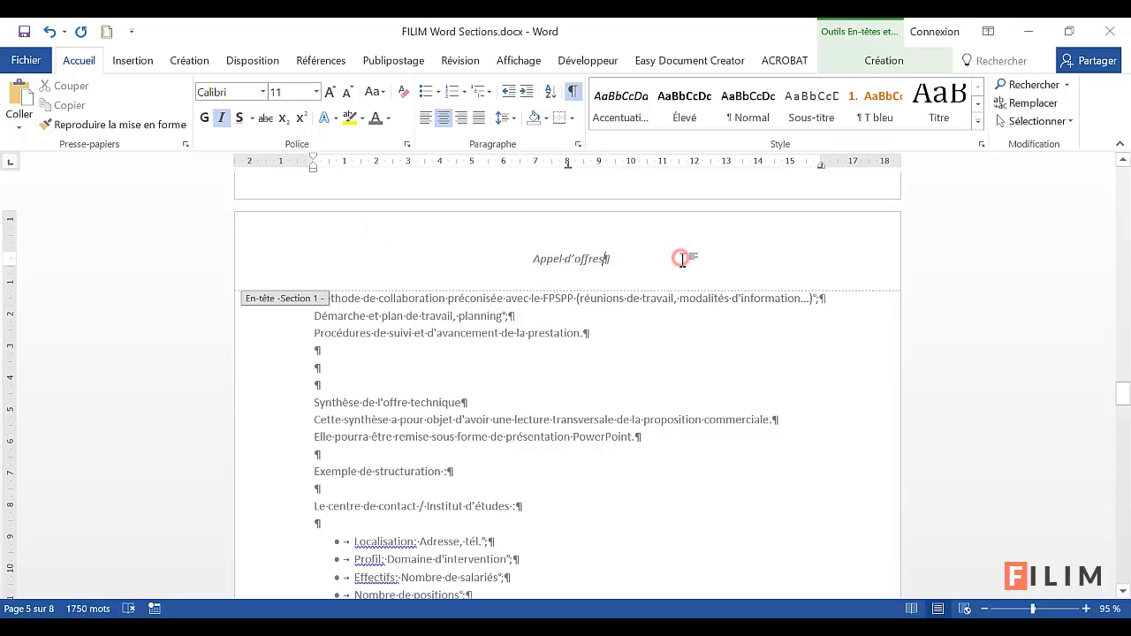
{"action": "double_click", "coordinate": [597, 320]}
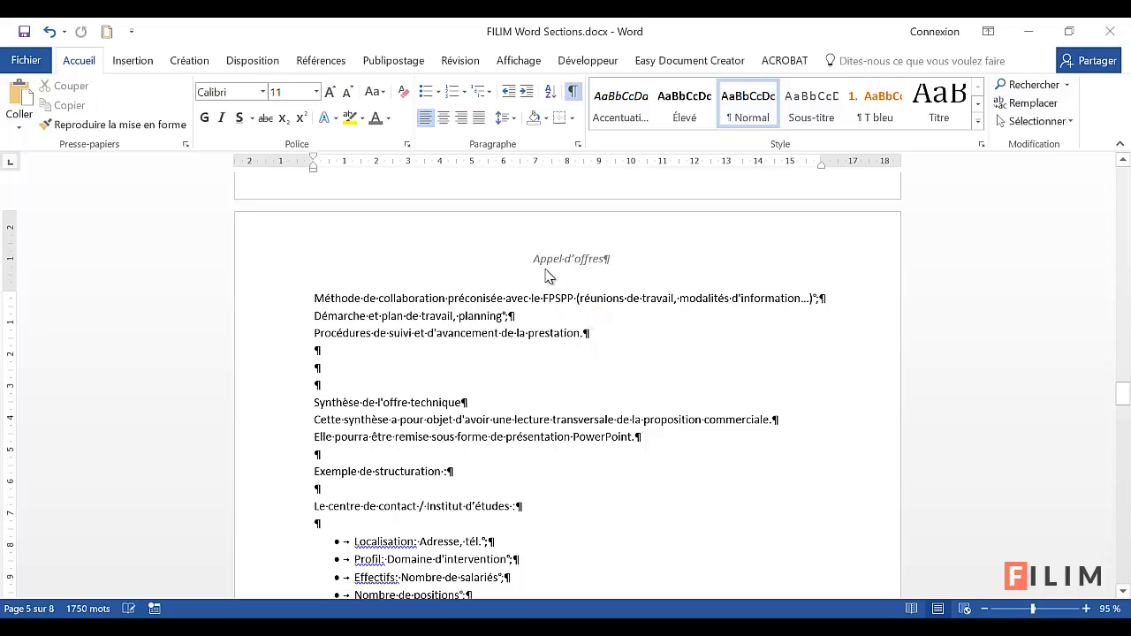
Step: Unlink the landscape table page's header (section 2) from the previous section and delete its "Appel d'offres" text
{"action": "scroll", "coordinate": [587, 281], "scroll_direction": "down", "scroll_amount": 18}
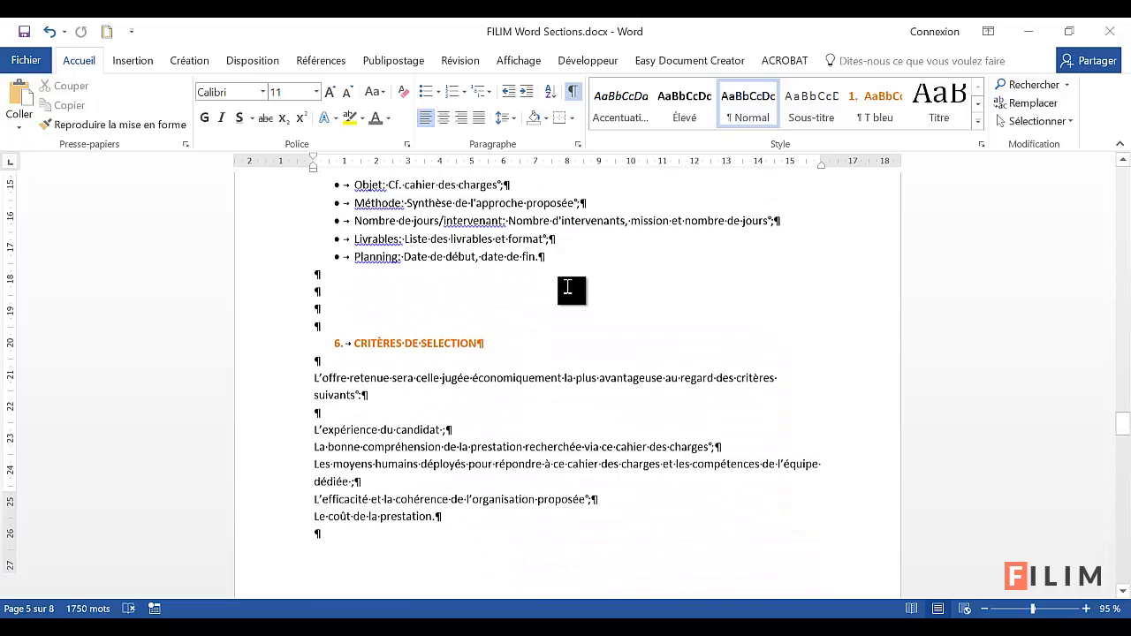
{"action": "scroll", "coordinate": [564, 285], "scroll_direction": "down", "scroll_amount": 2}
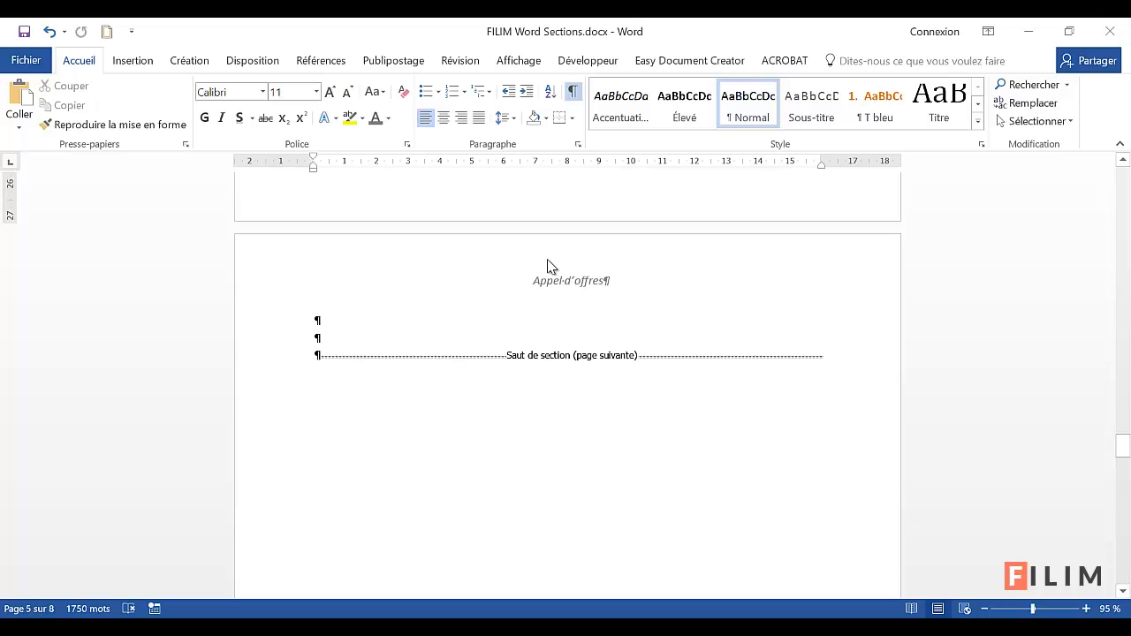
{"action": "scroll", "coordinate": [577, 283], "scroll_direction": "down", "scroll_amount": 20}
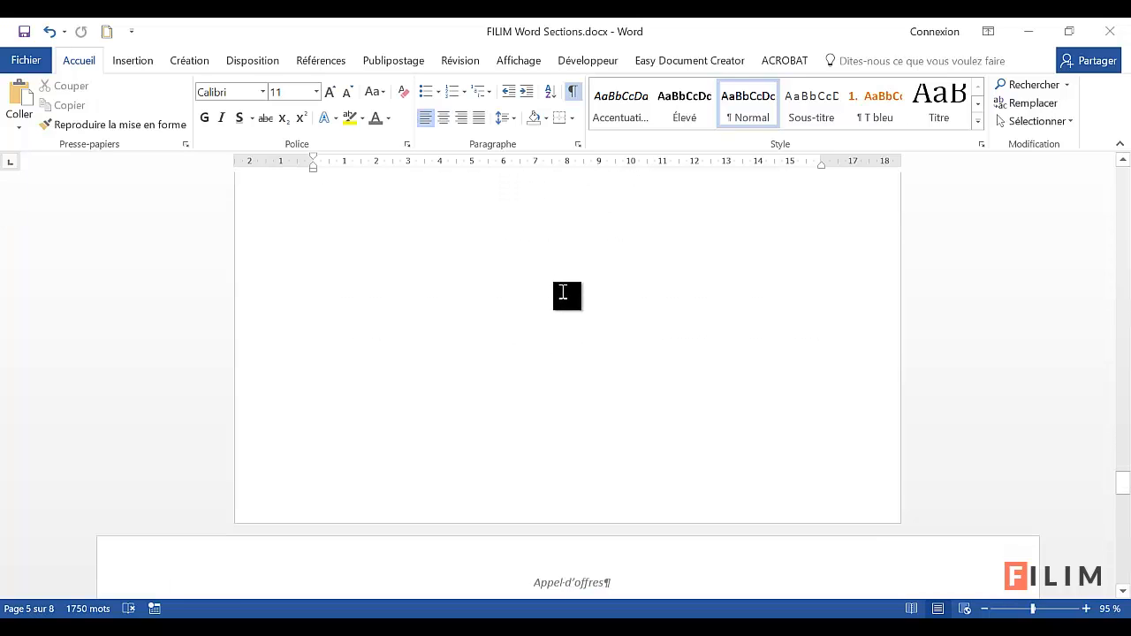
{"action": "scroll", "coordinate": [565, 284], "scroll_direction": "down", "scroll_amount": 3}
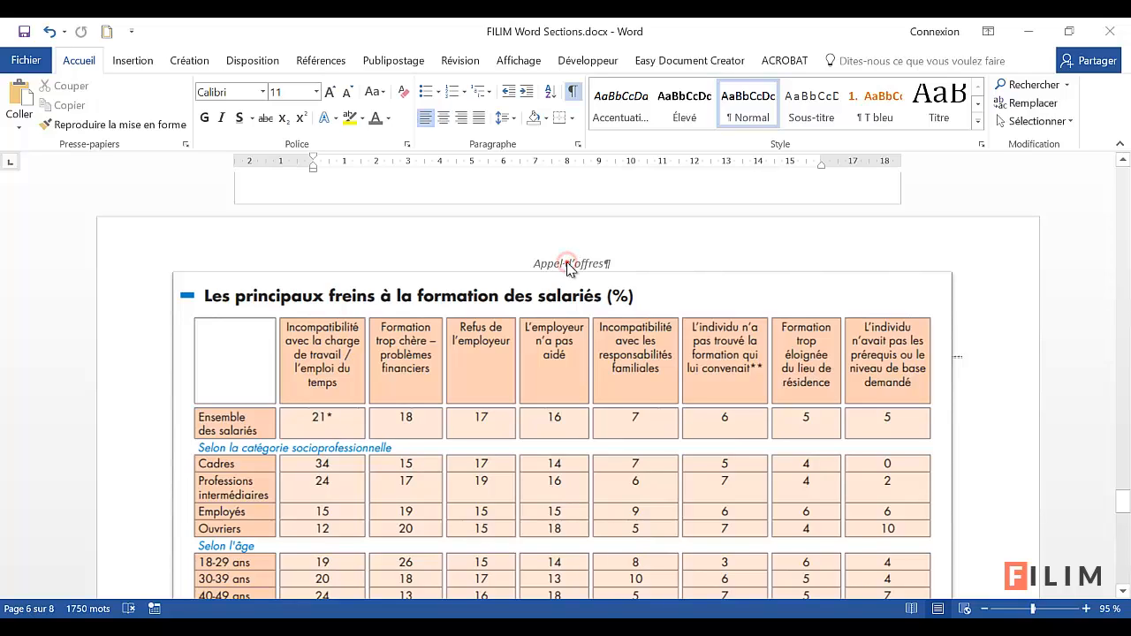
{"action": "double_click", "coordinate": [567, 265]}
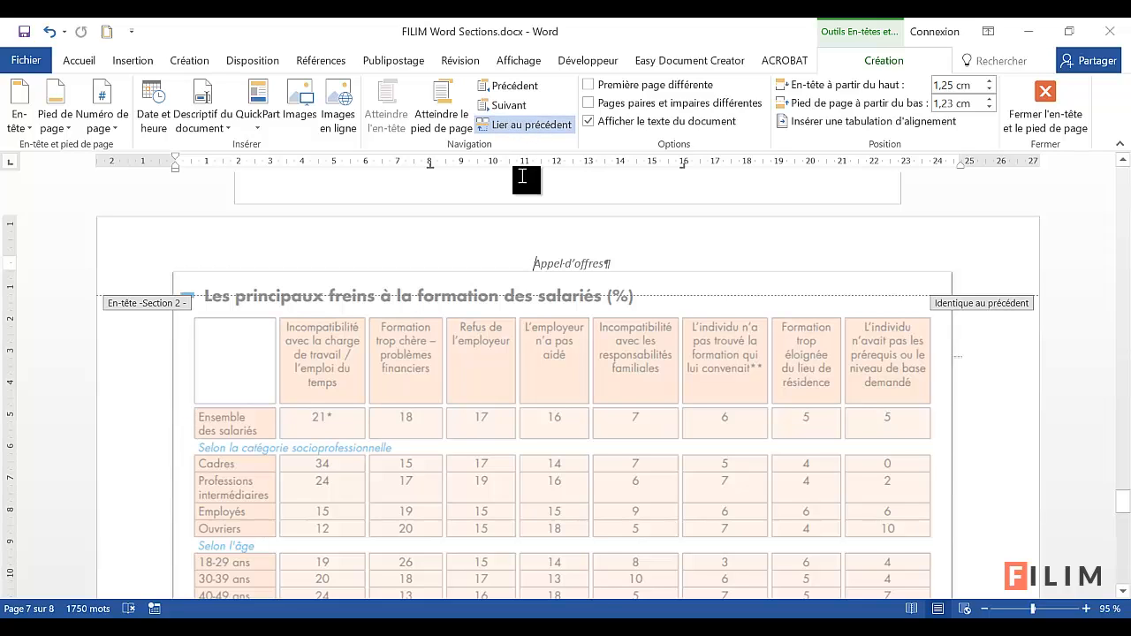
{"action": "left_click", "coordinate": [534, 126]}
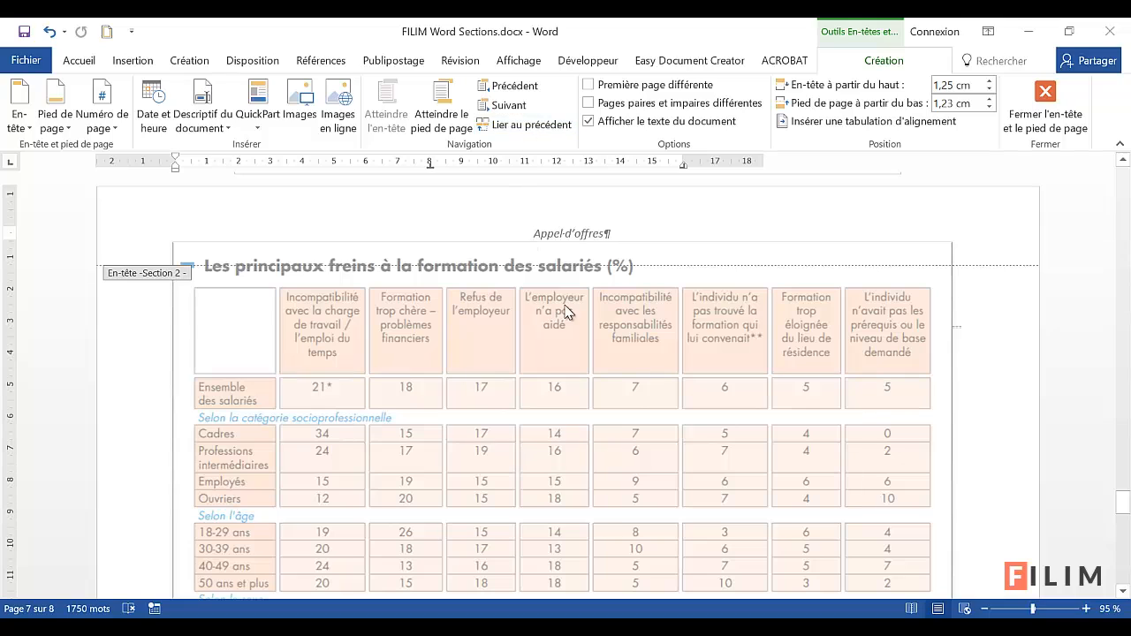
{"action": "triple_click", "coordinate": [548, 234]}
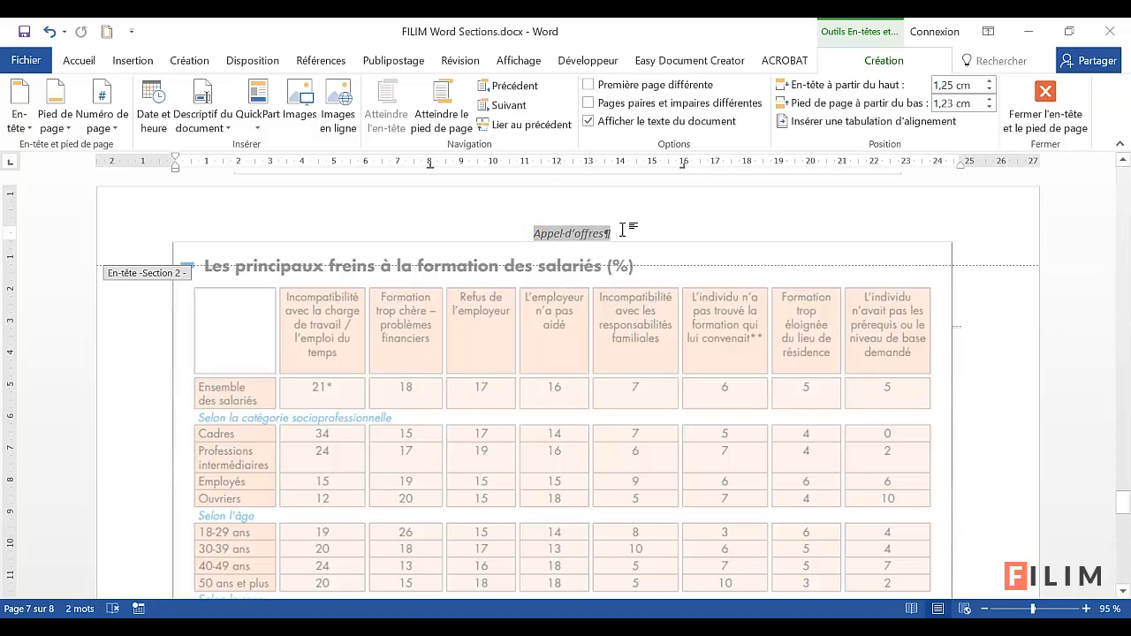
{"action": "key", "text": "Delete"}
Step: Unlink the section 3 header, on the page beginning with "Le respect des délais", from the previous section
{"action": "scroll", "coordinate": [528, 331], "scroll_direction": "down", "scroll_amount": 10}
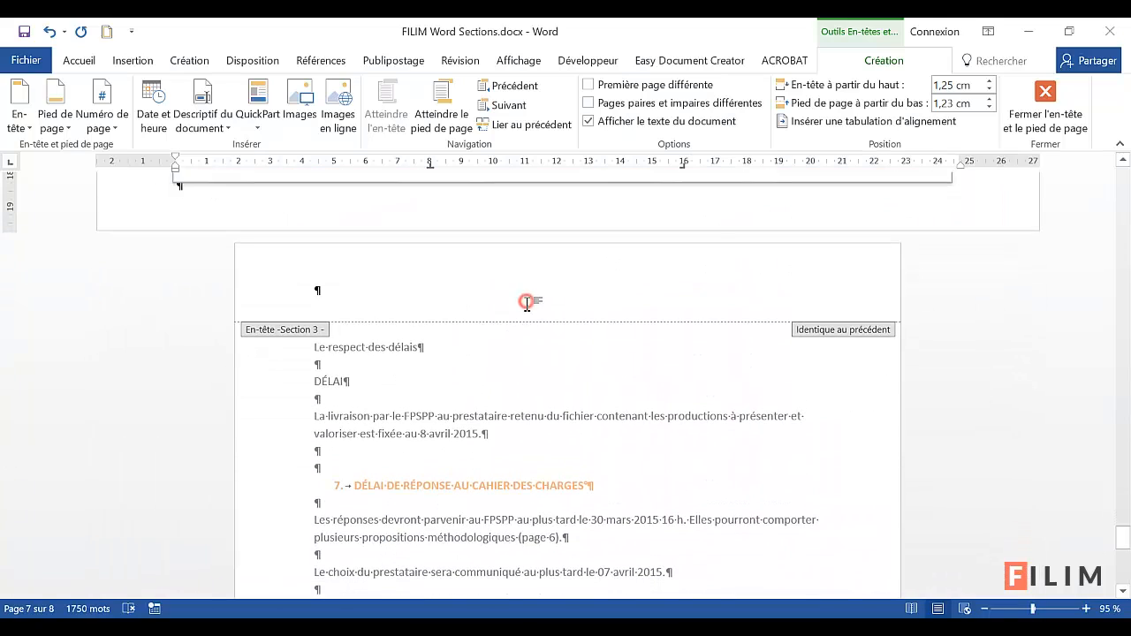
{"action": "left_click", "coordinate": [333, 291]}
{"action": "left_click", "coordinate": [417, 391]}
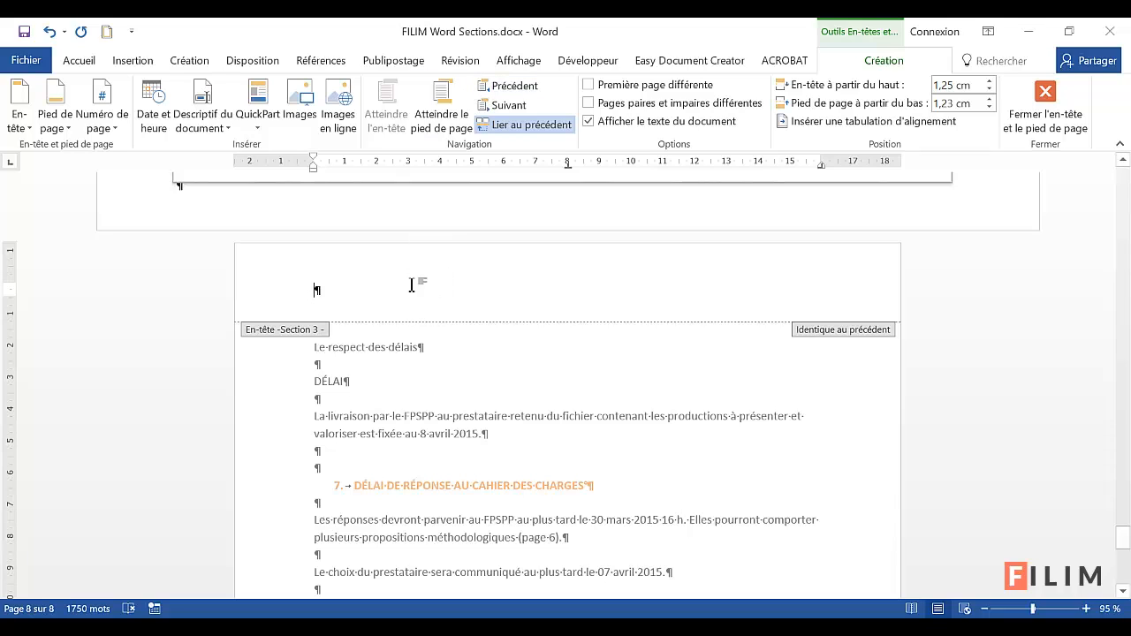
{"action": "left_click", "coordinate": [521, 132]}
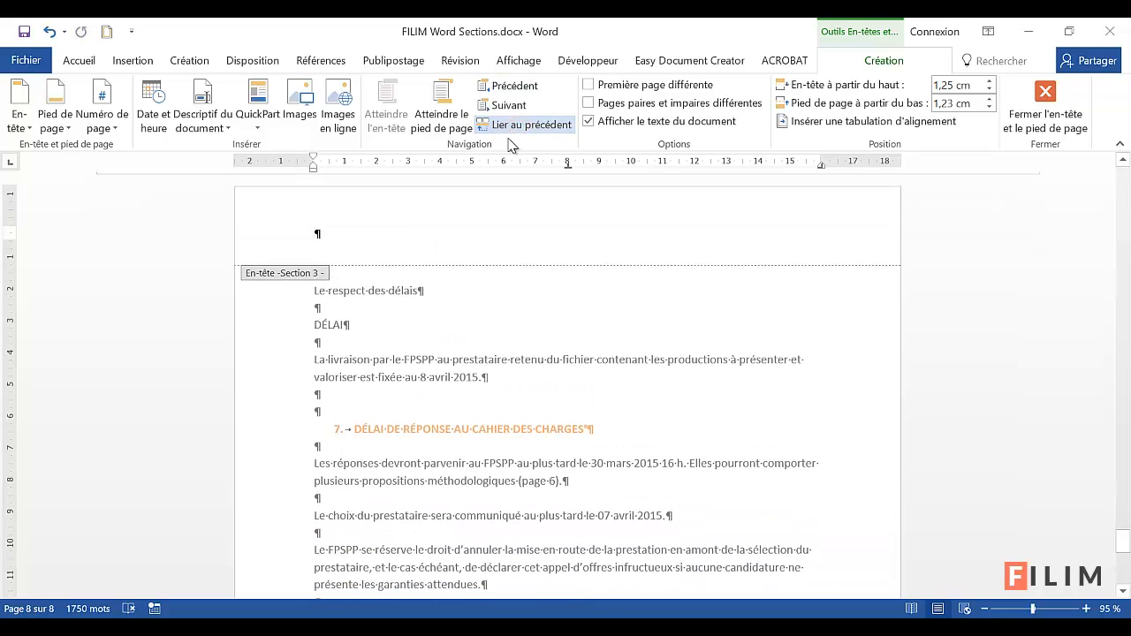
Step: Enter "Appel d'offres" centred in the section 3 header
{"action": "left_click", "coordinate": [359, 233]}
{"action": "left_click", "coordinate": [79, 60]}
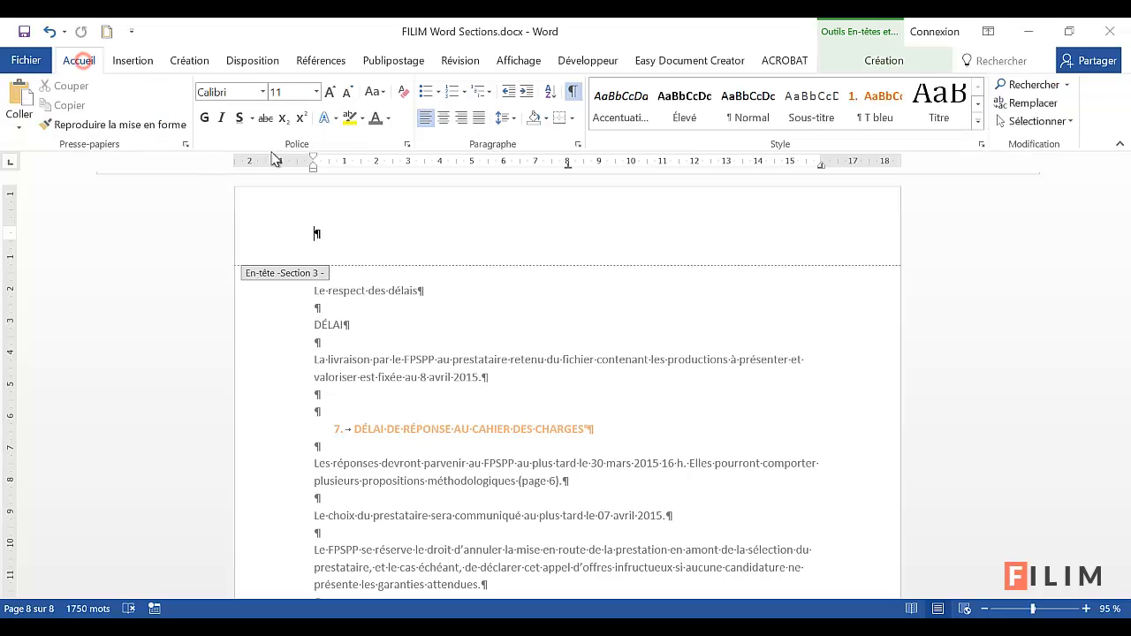
{"action": "left_click", "coordinate": [445, 118]}
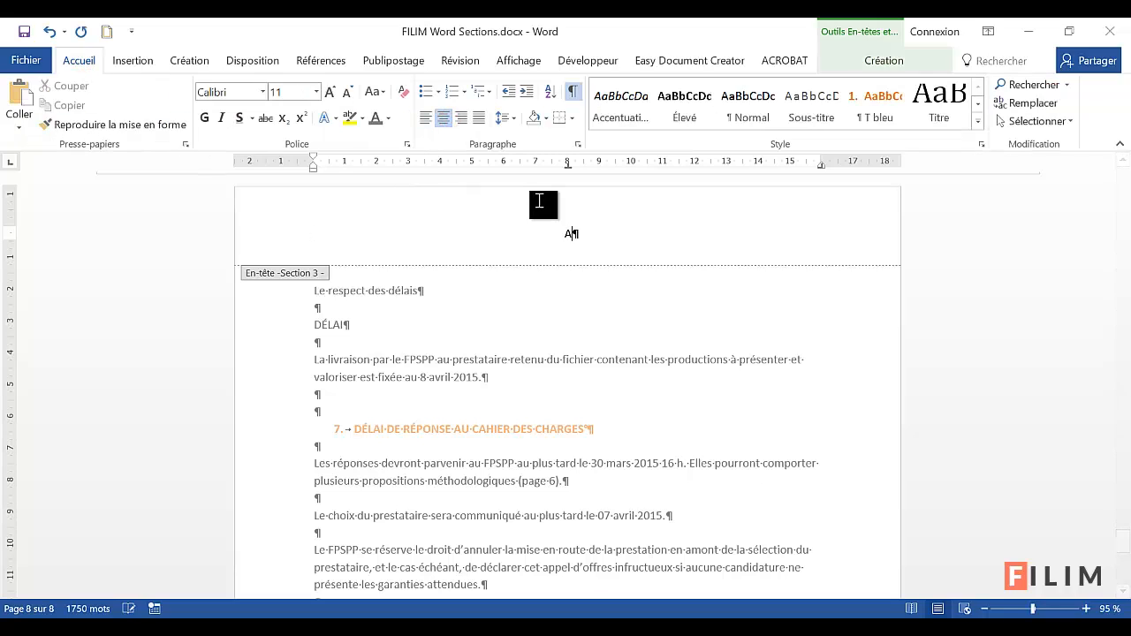
{"action": "type", "text": "Apple"}
{"action": "key", "text": "BackSpace"}
{"action": "key", "text": "BackSpace"}
{"action": "type", "text": "el d'offres"}
Step: Format the section 3 header text in italics with the same grey font colour
{"action": "left_click", "coordinate": [271, 242]}
{"action": "left_click", "coordinate": [221, 117]}
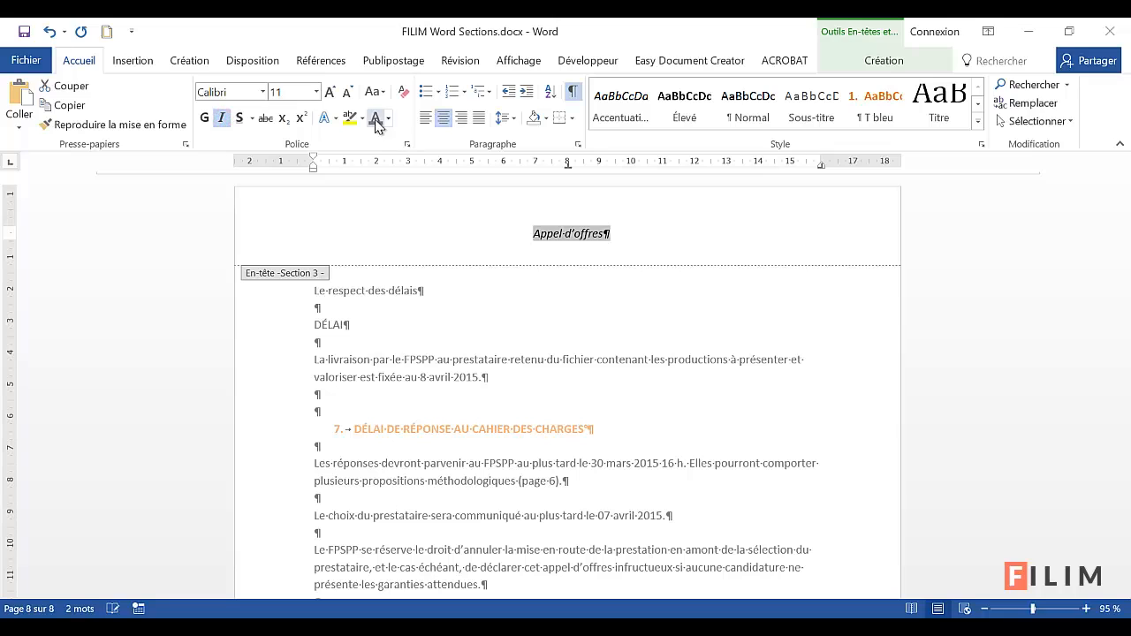
{"action": "left_click", "coordinate": [639, 249]}
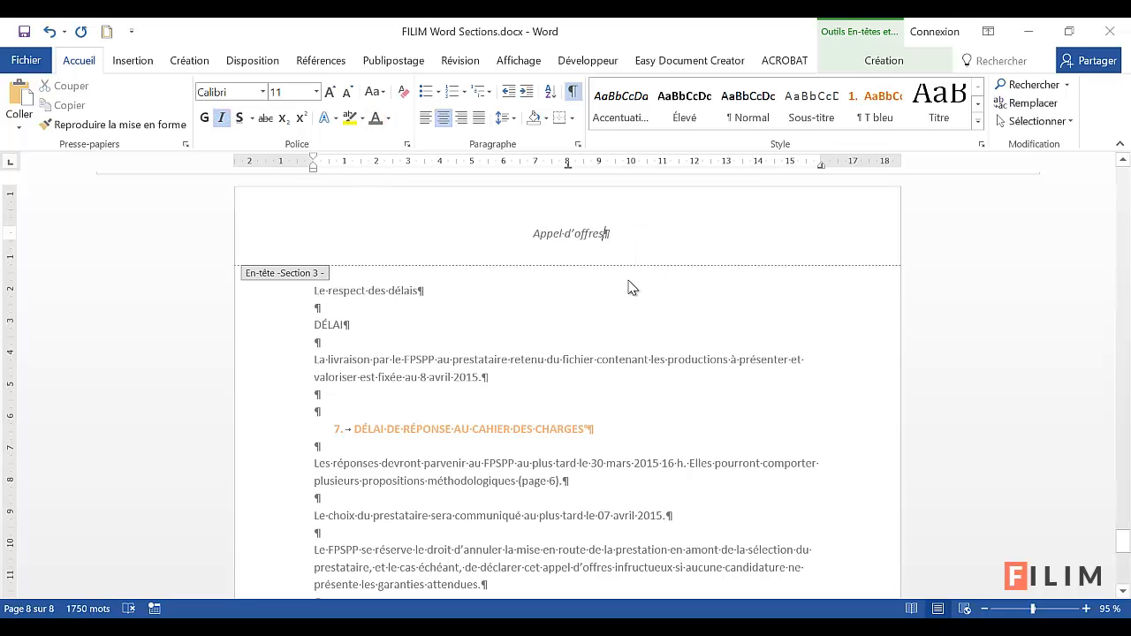
Step: Right-align the section 1 footer and insert the "Numéros en gras" page number (Page X sur Y) at the current position
{"action": "scroll", "coordinate": [551, 336], "scroll_direction": "up", "scroll_amount": 15}
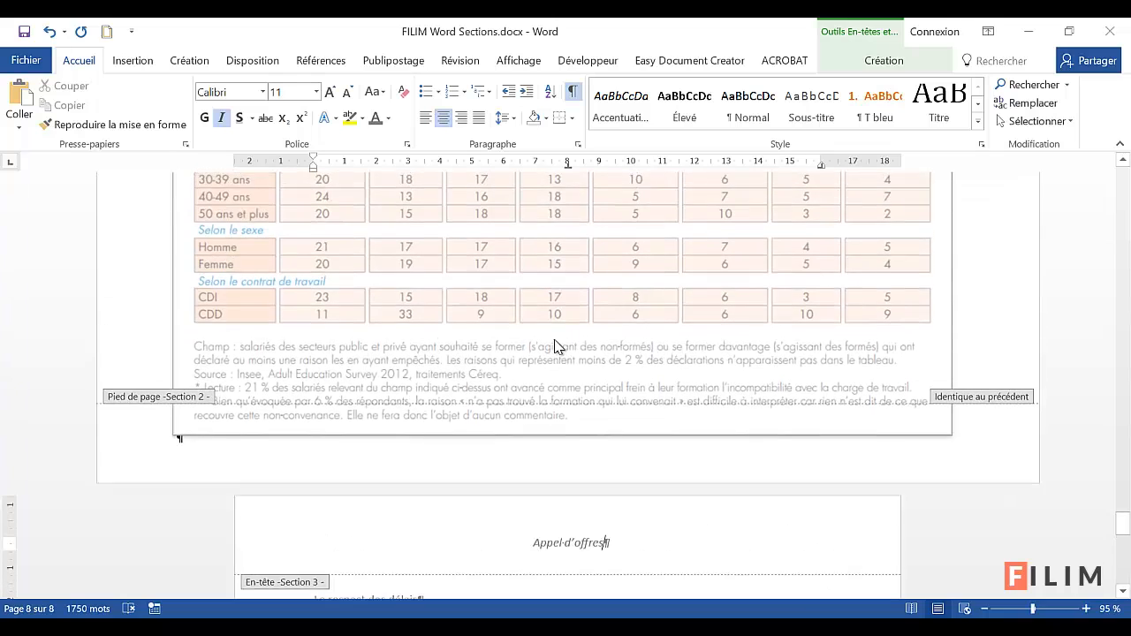
{"action": "scroll", "coordinate": [554, 339], "scroll_direction": "up", "scroll_amount": 1}
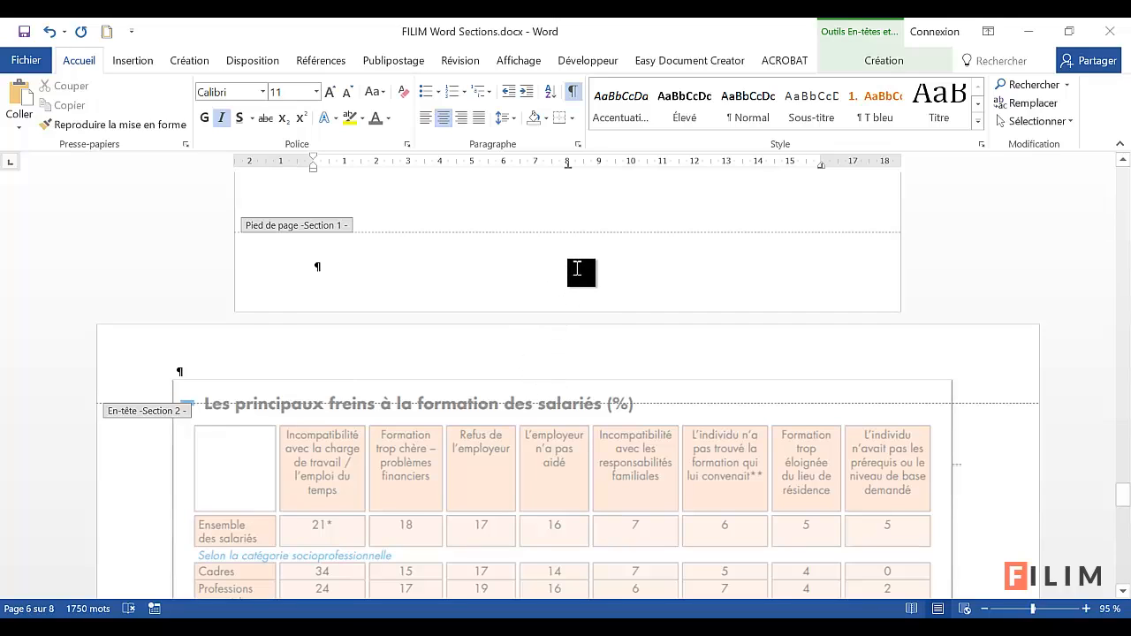
{"action": "left_click", "coordinate": [427, 263]}
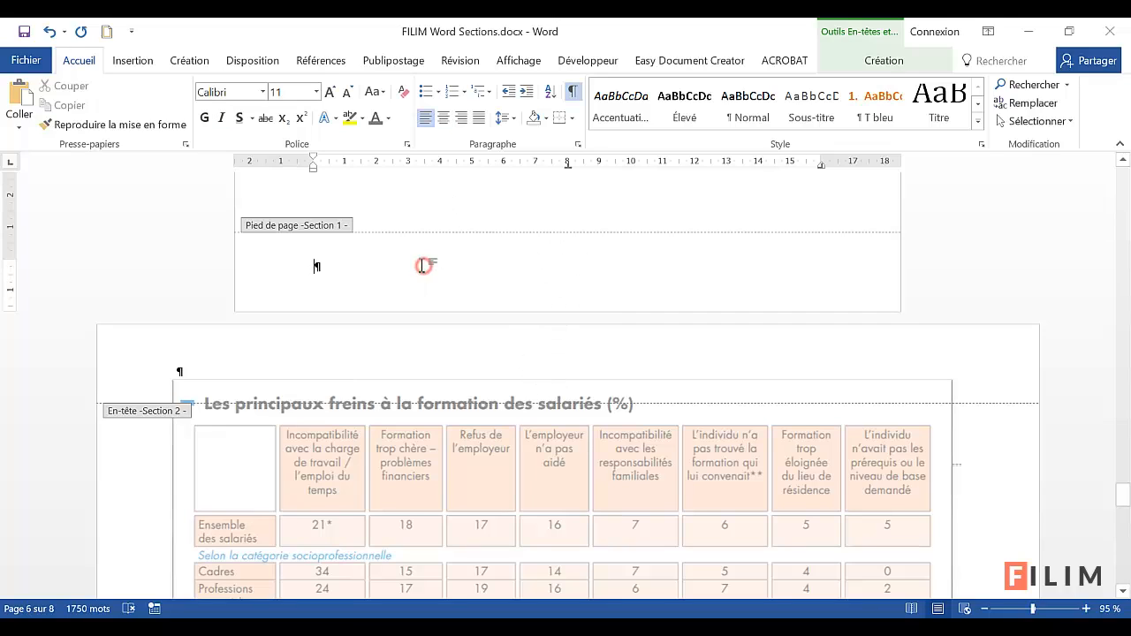
{"action": "left_click", "coordinate": [462, 121]}
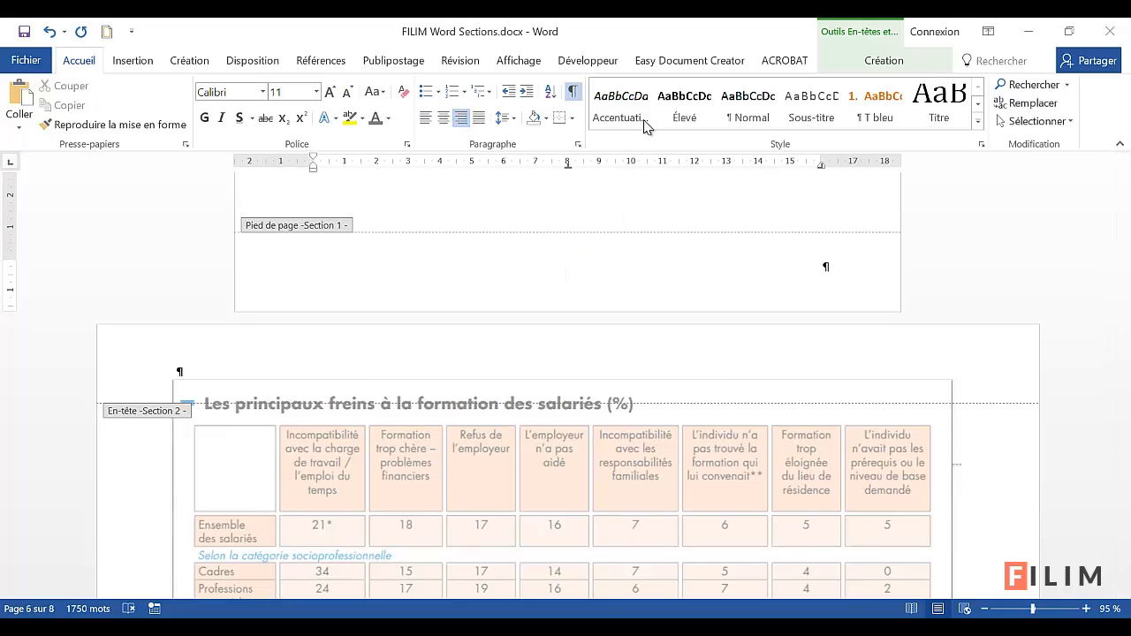
{"action": "left_click", "coordinate": [878, 62]}
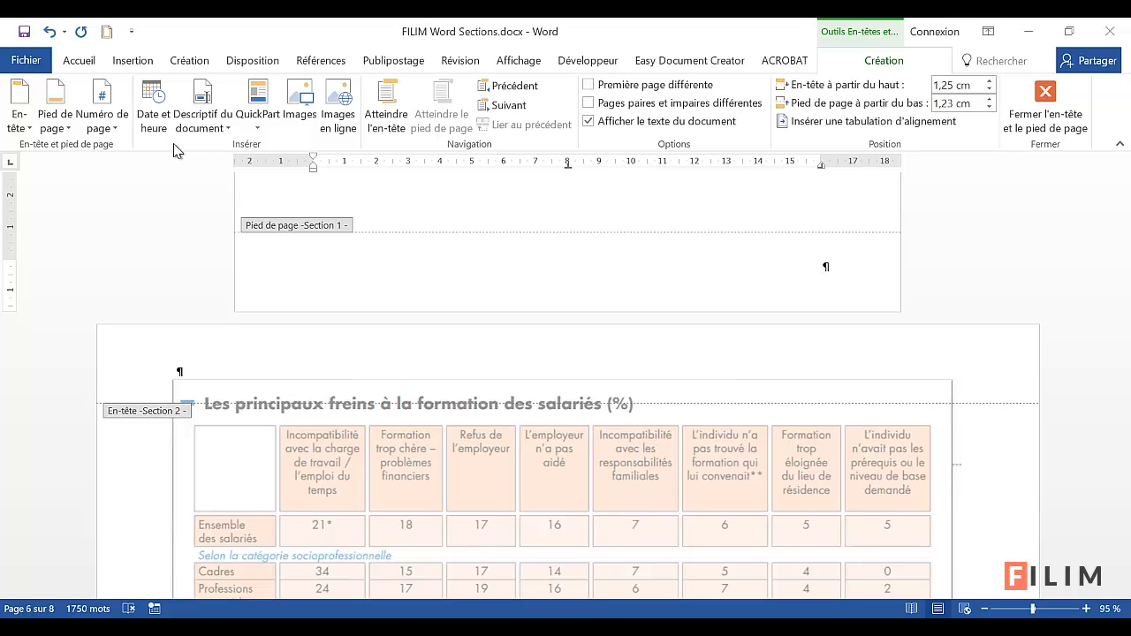
{"action": "left_click", "coordinate": [99, 115]}
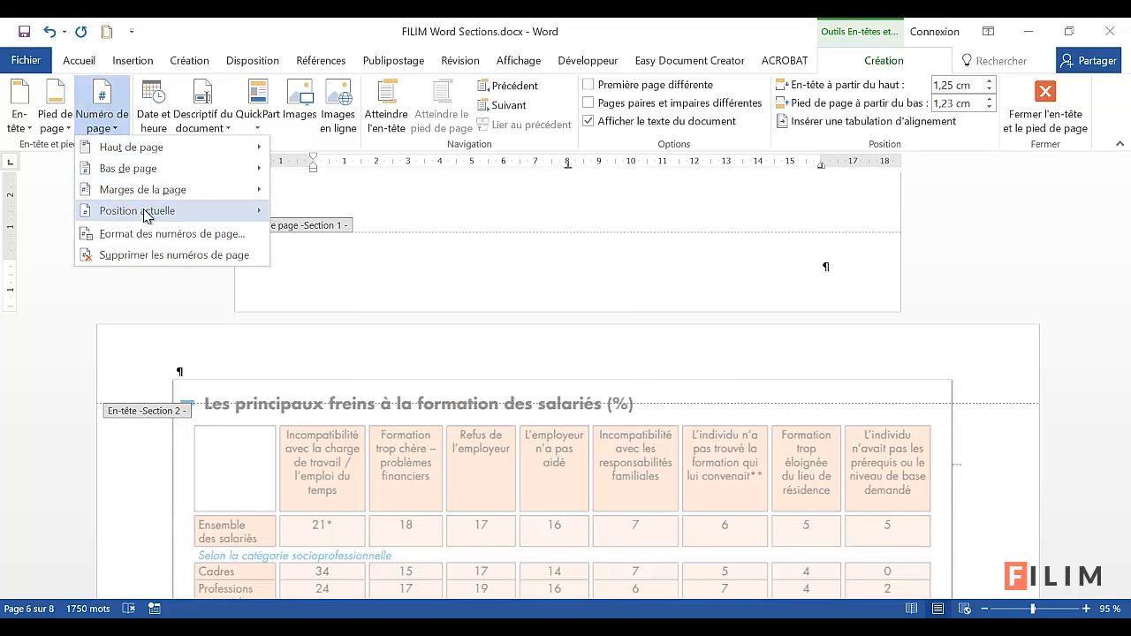
{"action": "mouse_move", "coordinate": [147, 216]}
{"action": "left_click_drag", "start_coordinate": [617, 233], "coordinate": [632, 542]}
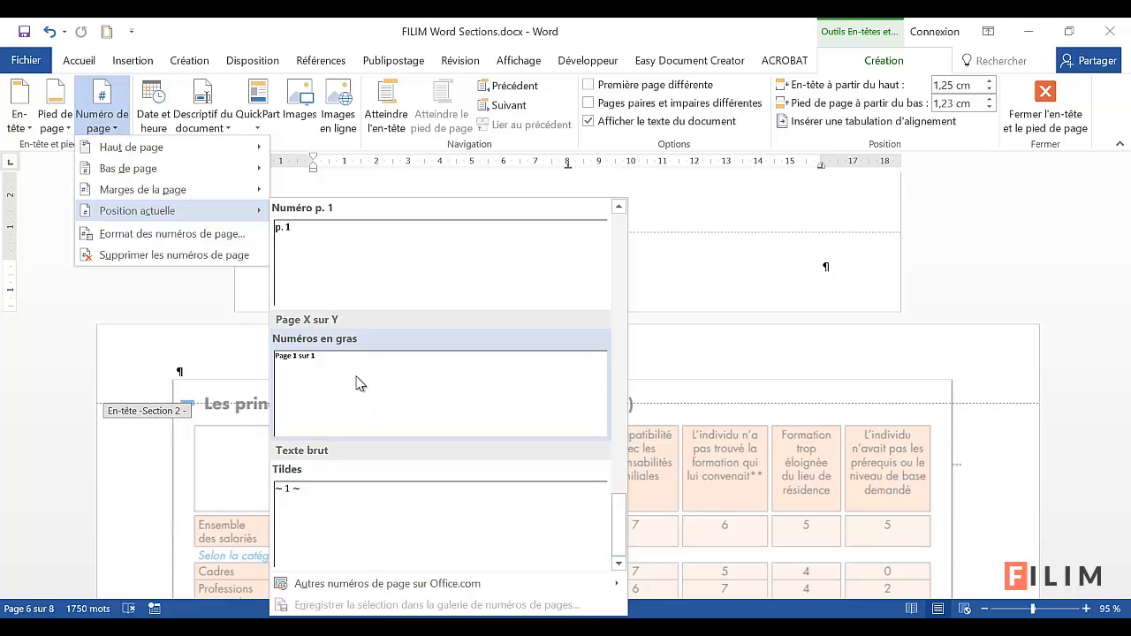
{"action": "left_click", "coordinate": [324, 364]}
Step: Remove the word "Page" from the section 1 footer's page number and replace "sur" with a slash, giving "6 / 8"
{"action": "left_click", "coordinate": [770, 265]}
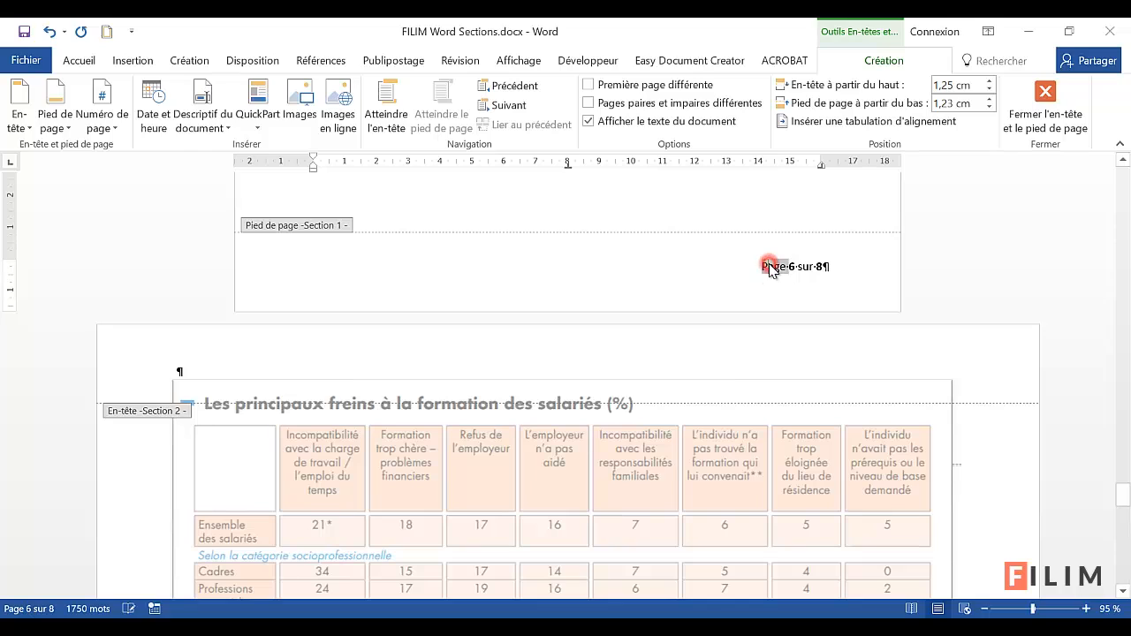
{"action": "left_click", "coordinate": [770, 262]}
{"action": "key", "text": "Delete"}
{"action": "key", "text": "Delete"}
{"action": "key", "text": "Delete"}
{"action": "key", "text": "Delete"}
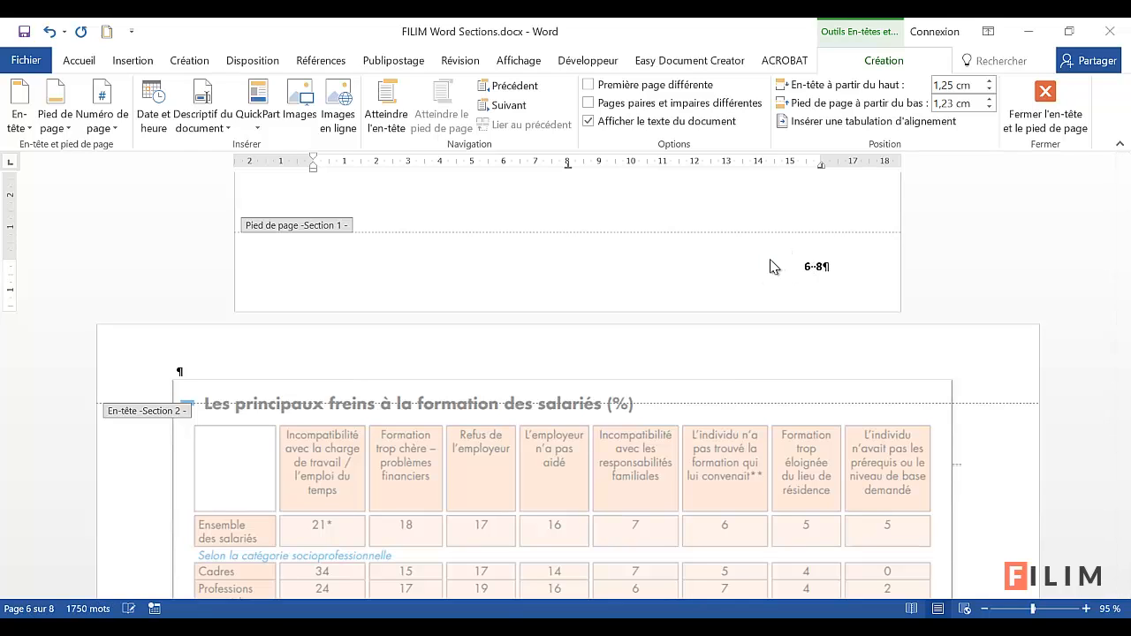
{"action": "left_click", "coordinate": [769, 265]}
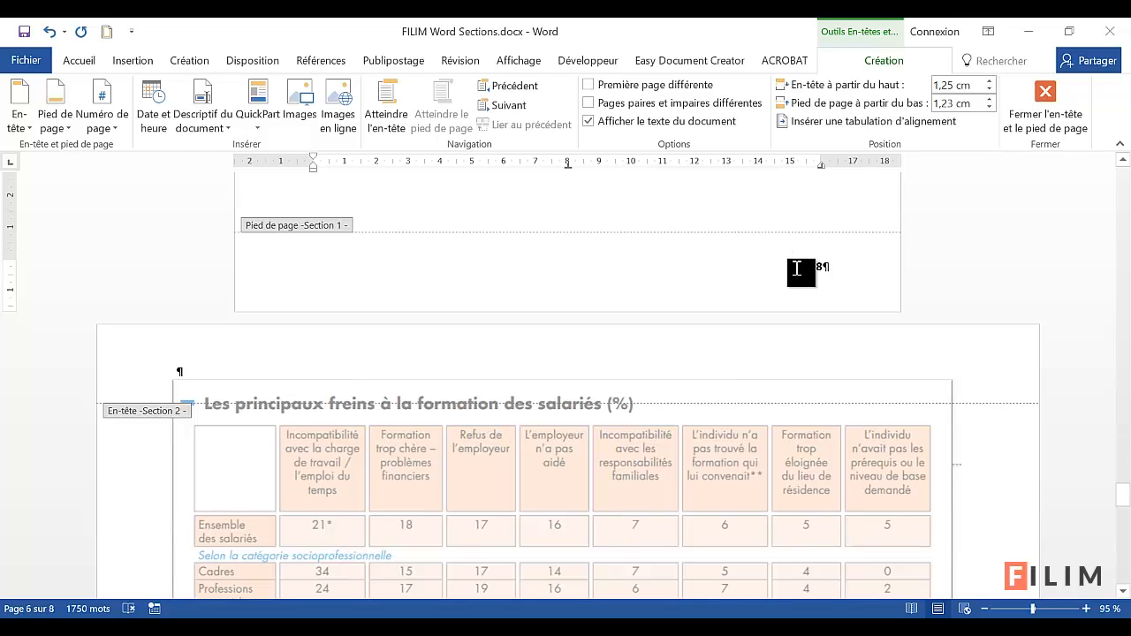
{"action": "left_click", "coordinate": [795, 267]}
Step: Unlink the section 2 footer from the previous section and delete its page number
{"action": "left_click_drag", "start_coordinate": [814, 275], "coordinate": [890, 278]}
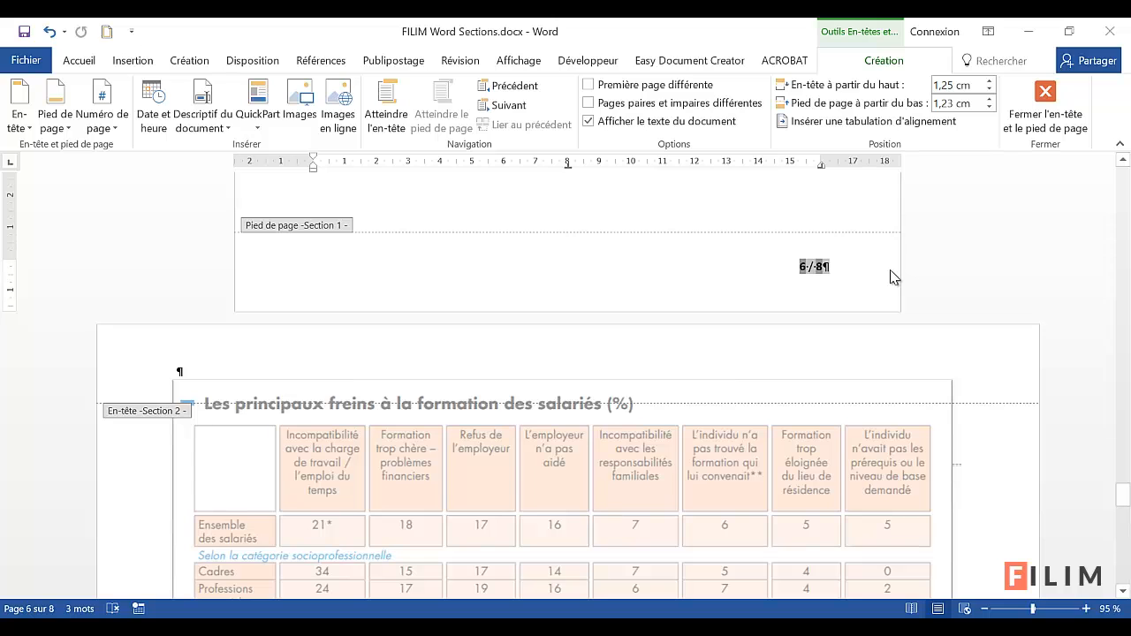
{"action": "left_click", "coordinate": [765, 292]}
{"action": "scroll", "coordinate": [765, 333], "scroll_direction": "down", "scroll_amount": 8}
{"action": "scroll", "coordinate": [765, 336], "scroll_direction": "down", "scroll_amount": 3}
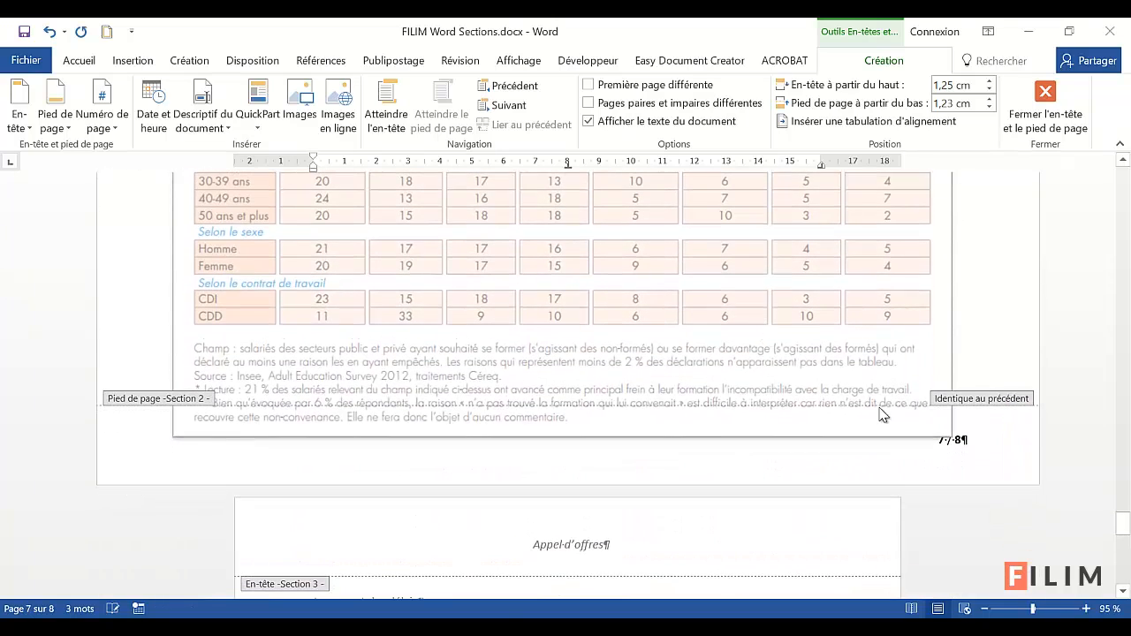
{"action": "left_click", "coordinate": [942, 450]}
{"action": "left_click", "coordinate": [970, 441]}
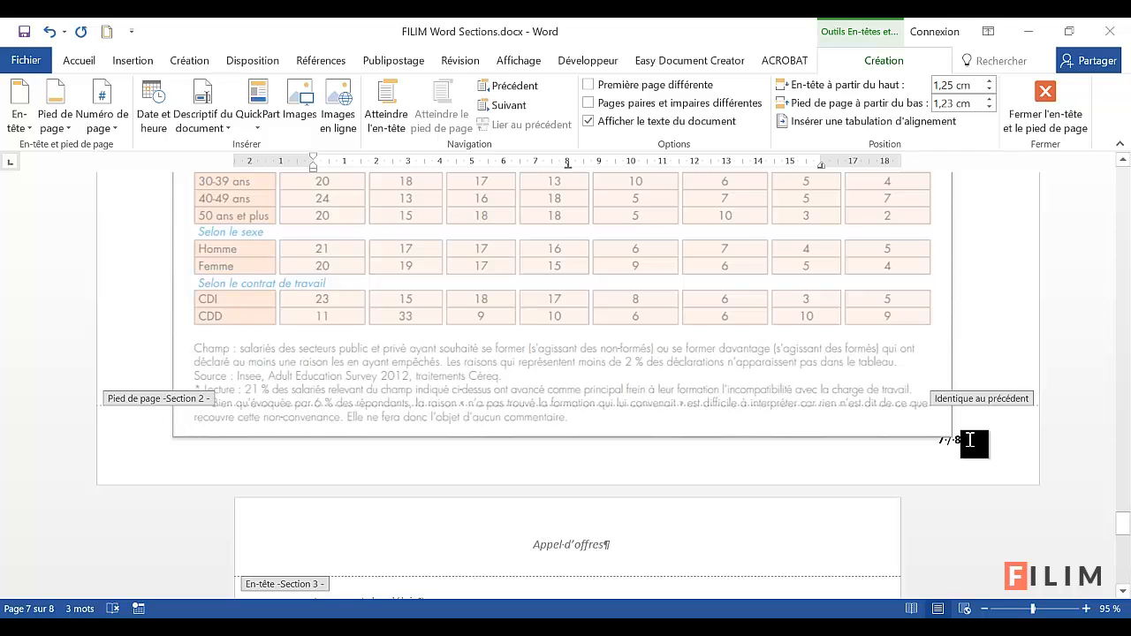
{"action": "left_click", "coordinate": [963, 442]}
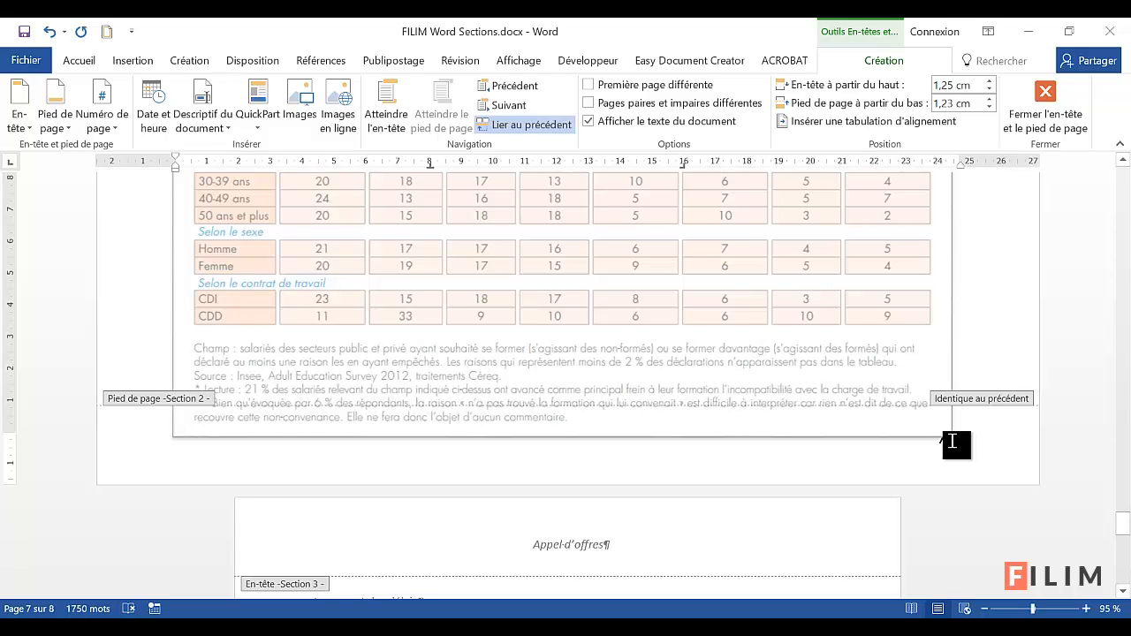
{"action": "left_click", "coordinate": [530, 124]}
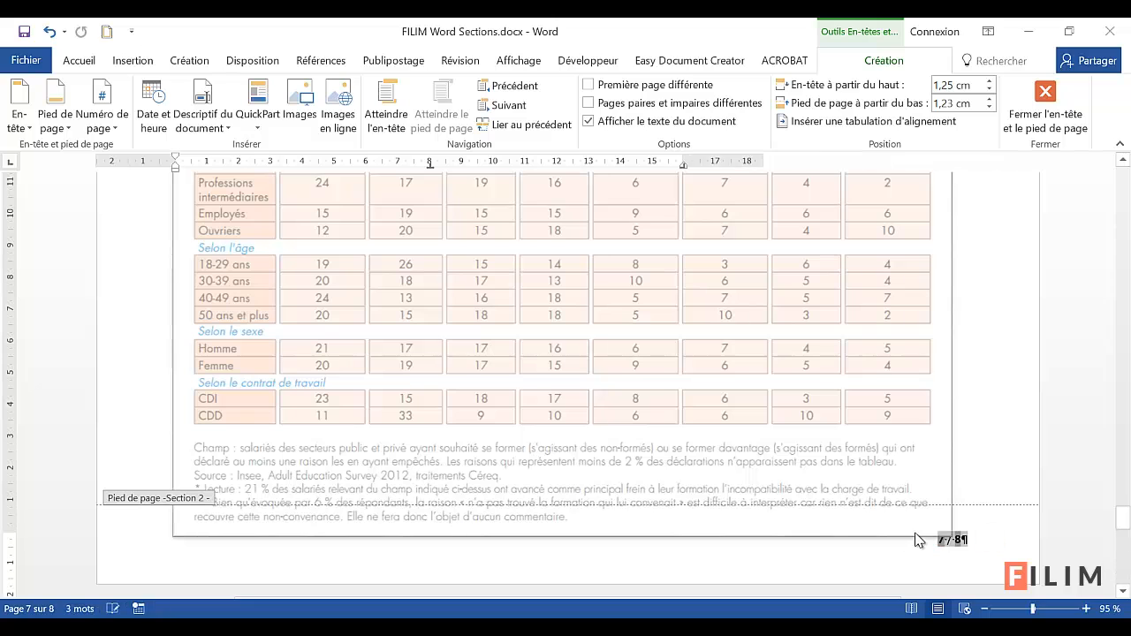
{"action": "key", "text": "Delete"}
Step: Unlink the section 3 footer from the previous section, insert the page number "8 / 8" right-aligned there, and return to the document body
{"action": "scroll", "coordinate": [915, 547], "scroll_direction": "down", "scroll_amount": 1}
{"action": "scroll", "coordinate": [910, 539], "scroll_direction": "down", "scroll_amount": 10}
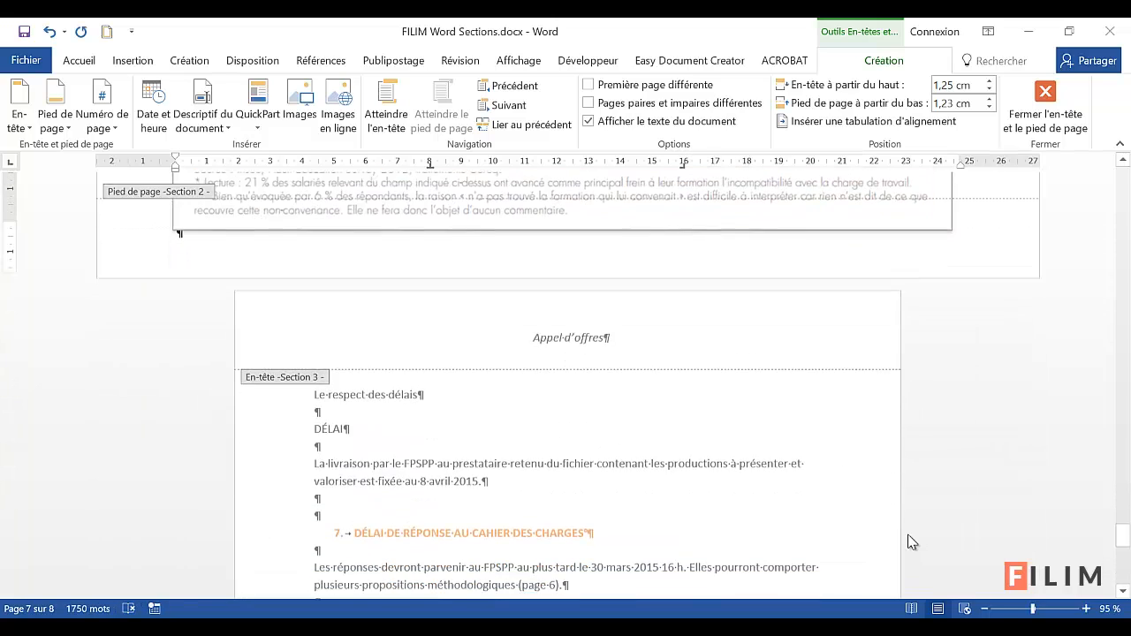
{"action": "scroll", "coordinate": [844, 493], "scroll_direction": "down", "scroll_amount": 2}
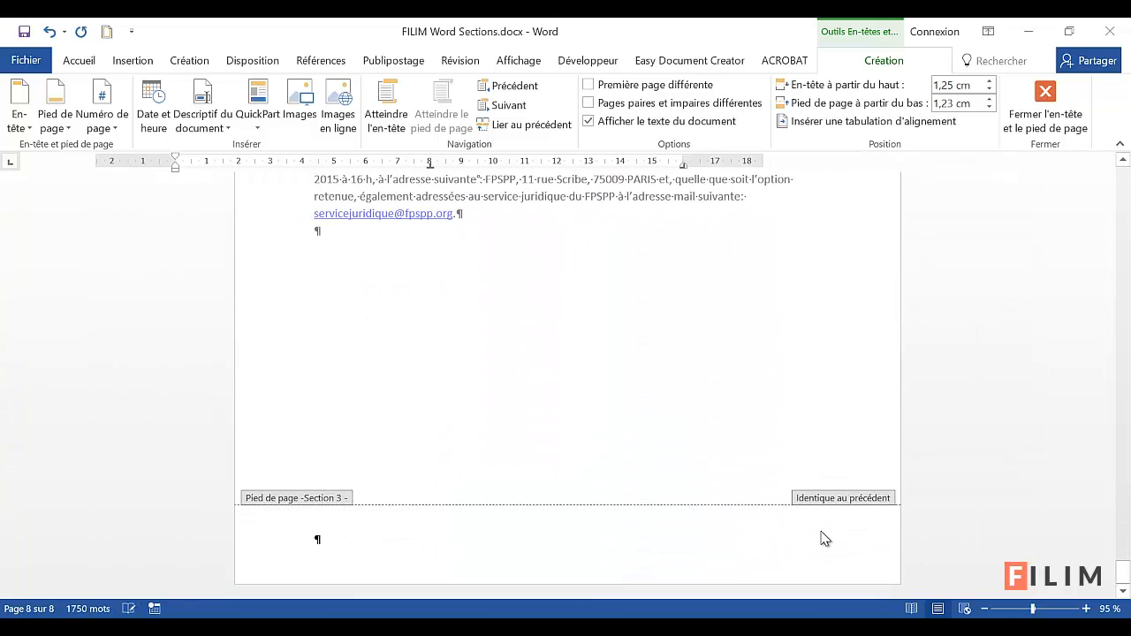
{"action": "left_click", "coordinate": [819, 533]}
{"action": "left_click", "coordinate": [322, 538]}
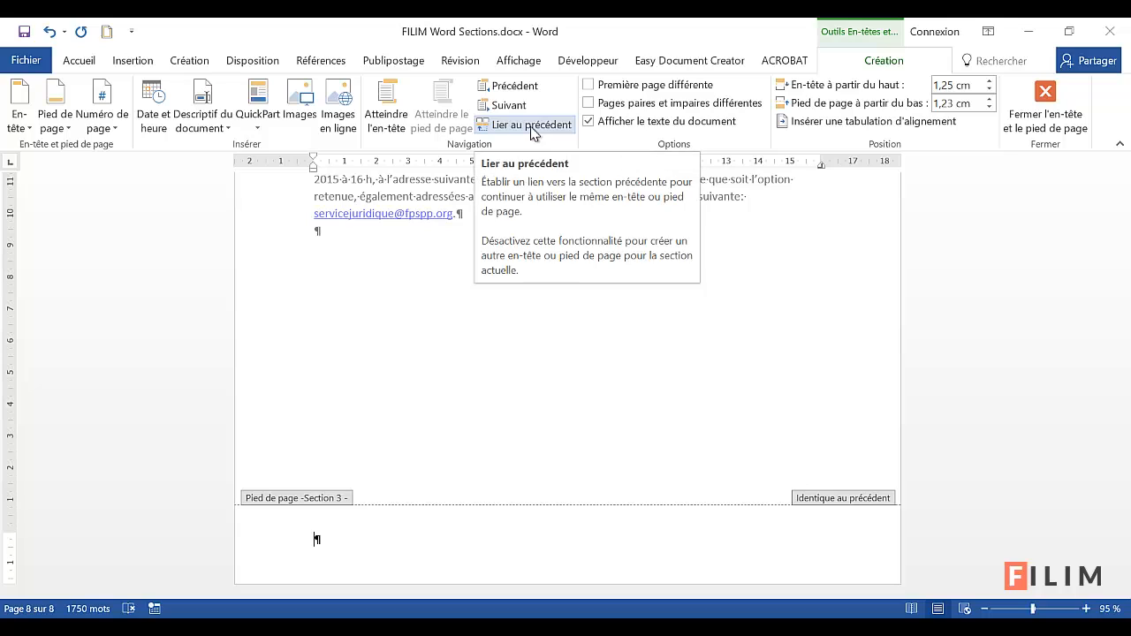
{"action": "left_click", "coordinate": [531, 128]}
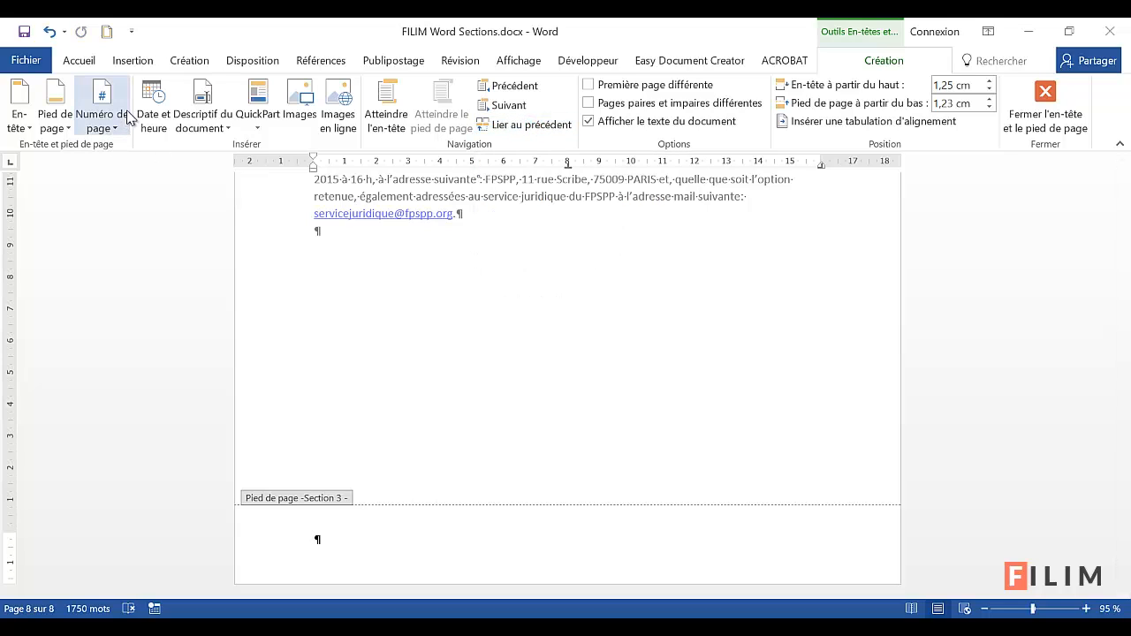
{"action": "type", "text": "8 / 8"}
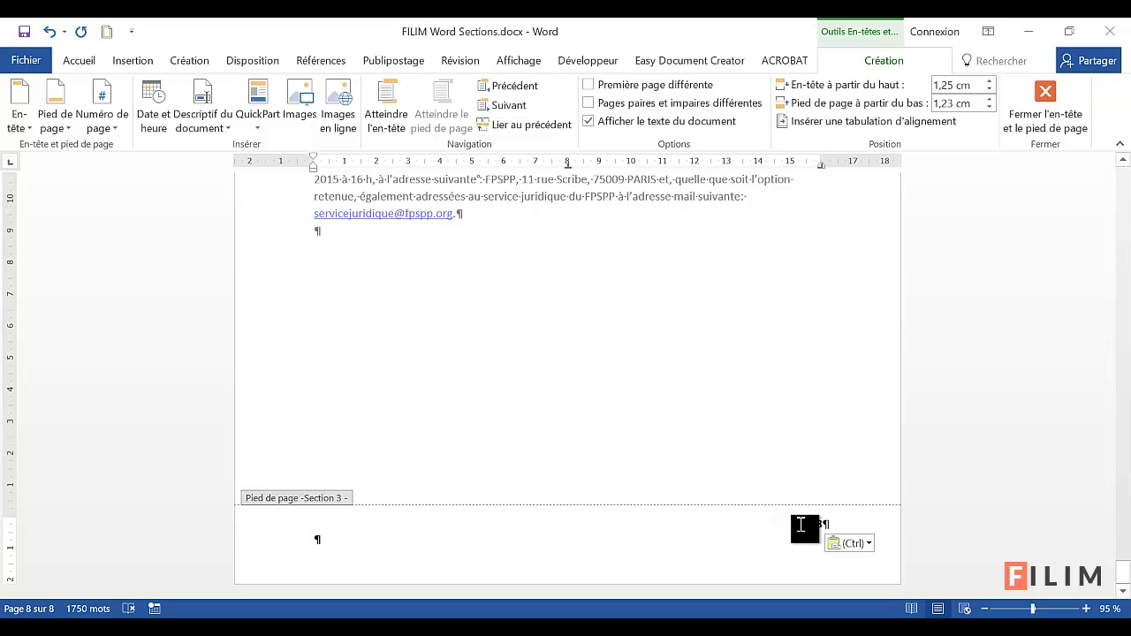
{"action": "double_click", "coordinate": [729, 425]}
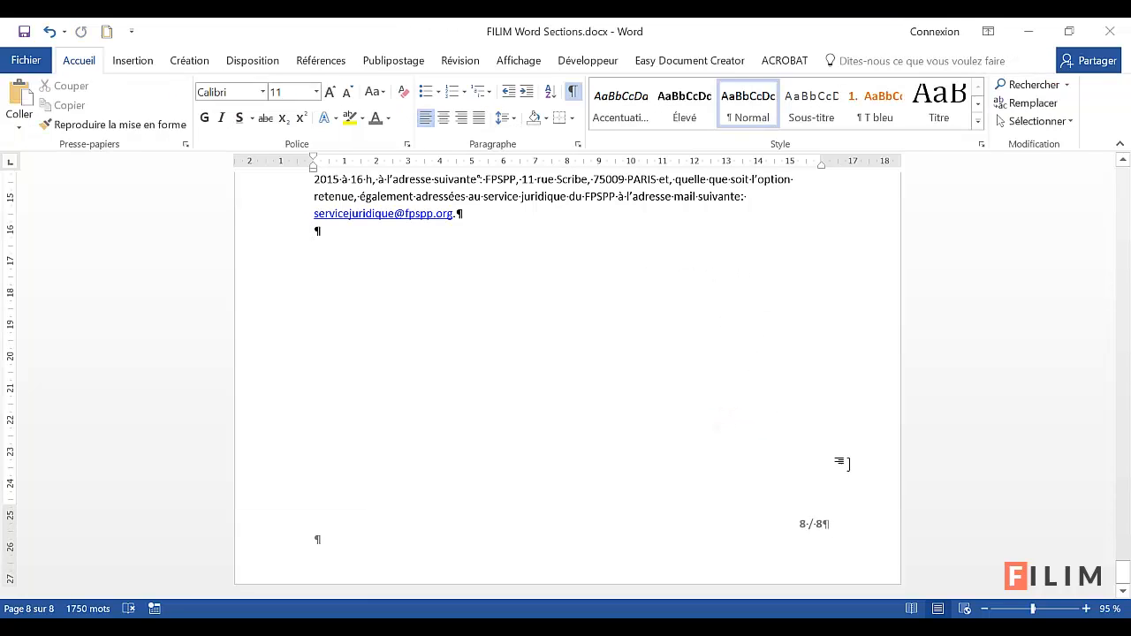
Step: Delete the empty paragraphs on the blank page before the landscape table so the section break follows "Le coût de la prestation."
{"action": "scroll", "coordinate": [818, 530], "scroll_direction": "up", "scroll_amount": 15}
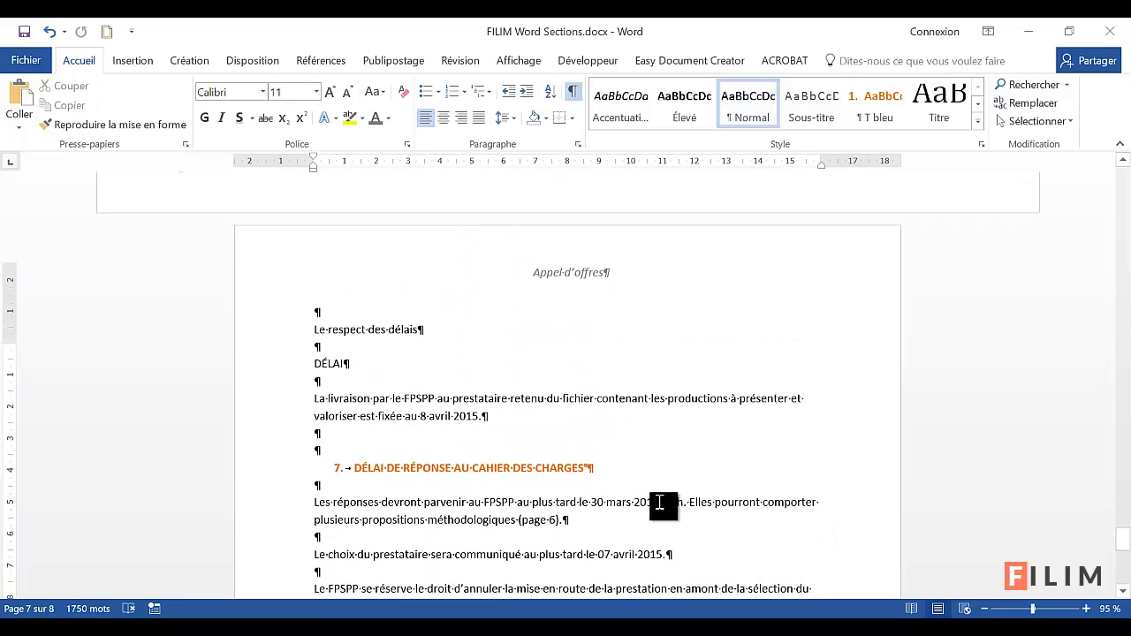
{"action": "scroll", "coordinate": [662, 434], "scroll_direction": "up", "scroll_amount": 7}
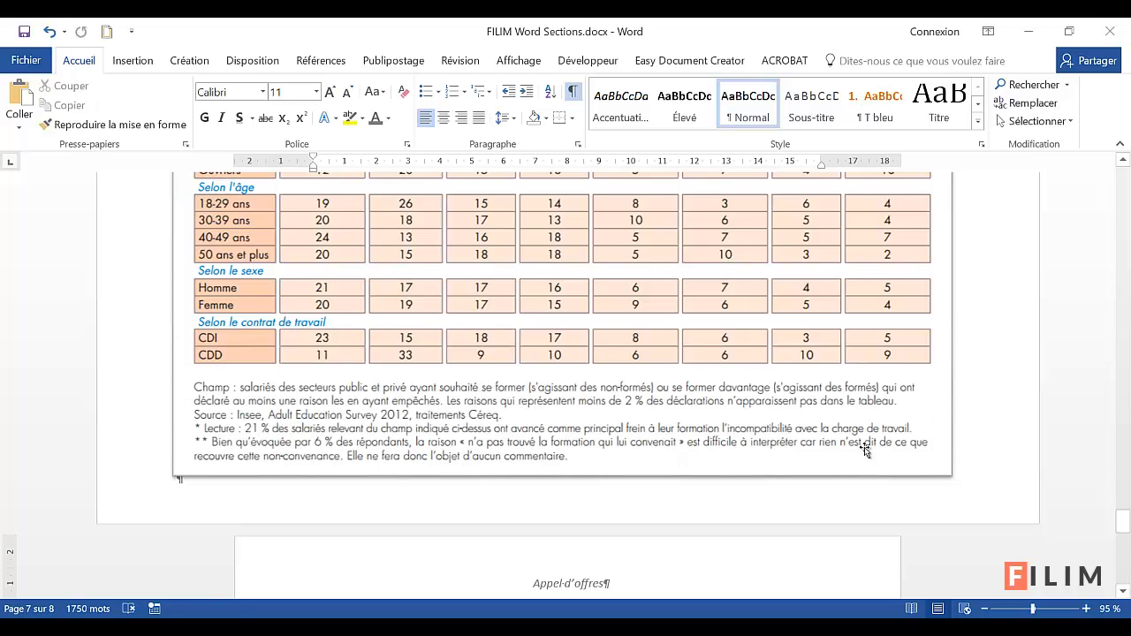
{"action": "scroll", "coordinate": [845, 506], "scroll_direction": "up", "scroll_amount": 10}
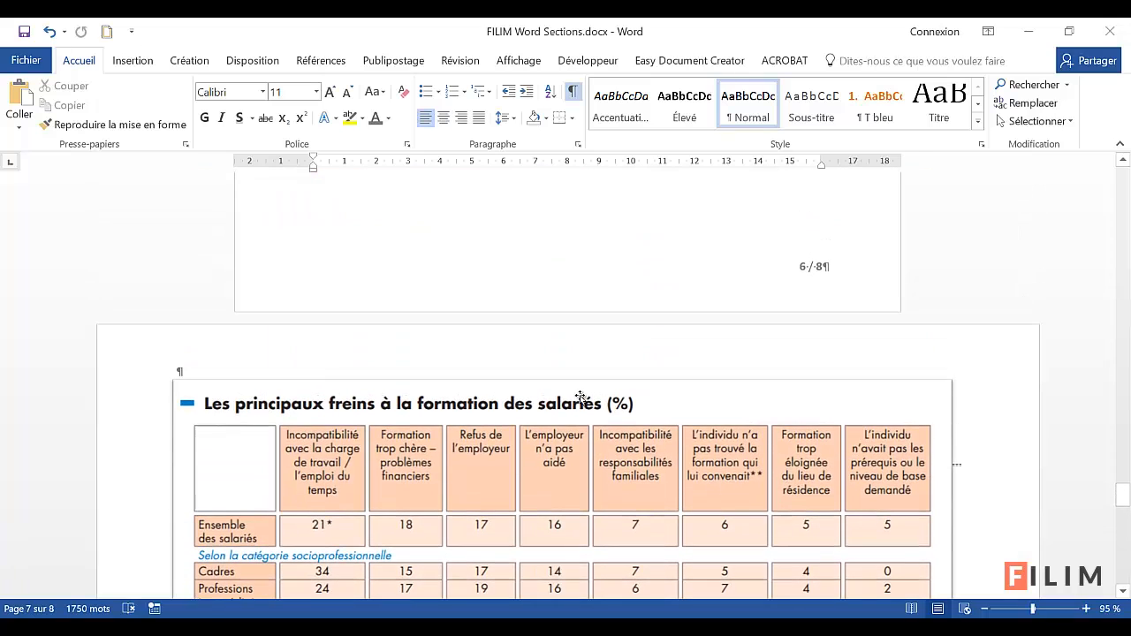
{"action": "scroll", "coordinate": [538, 395], "scroll_direction": "up", "scroll_amount": 3}
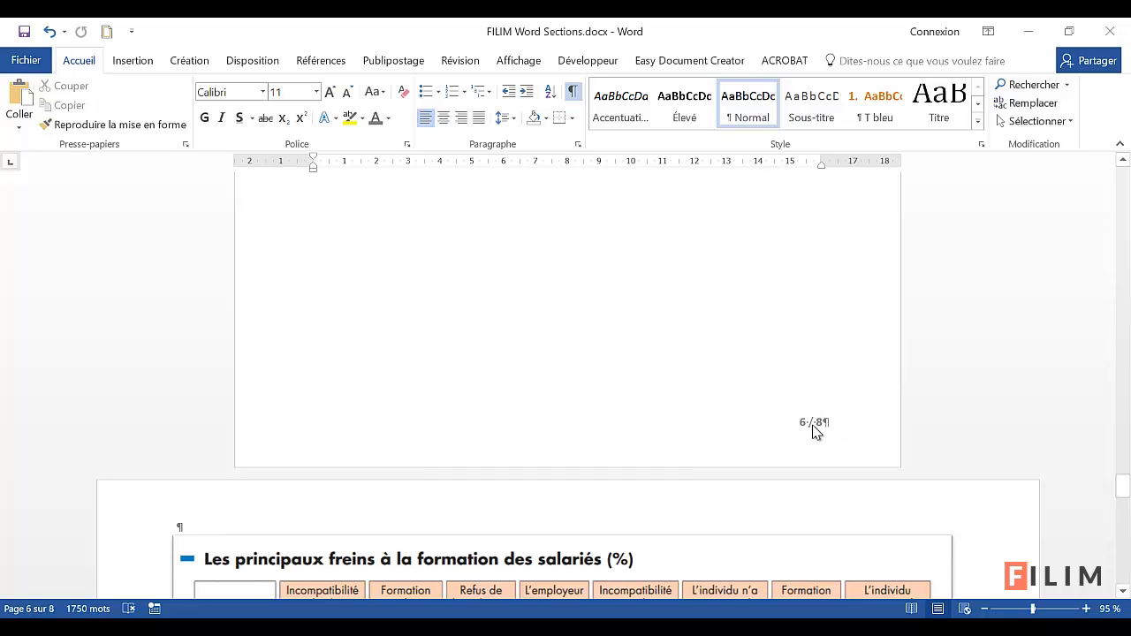
{"action": "scroll", "coordinate": [804, 433], "scroll_direction": "up", "scroll_amount": 13}
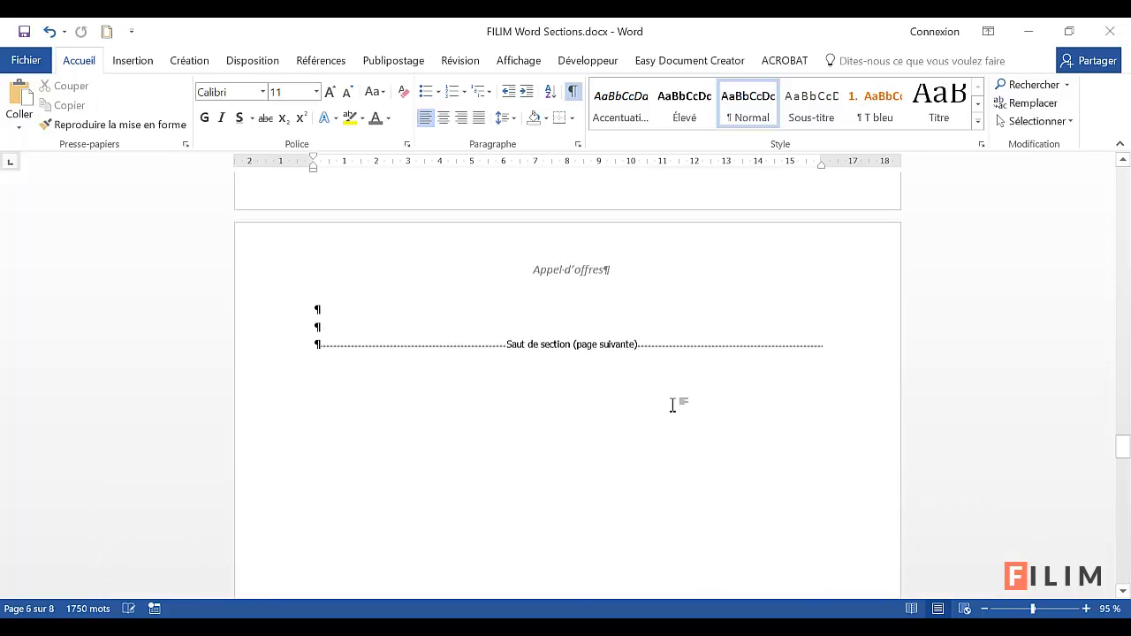
{"action": "double_click", "coordinate": [492, 308]}
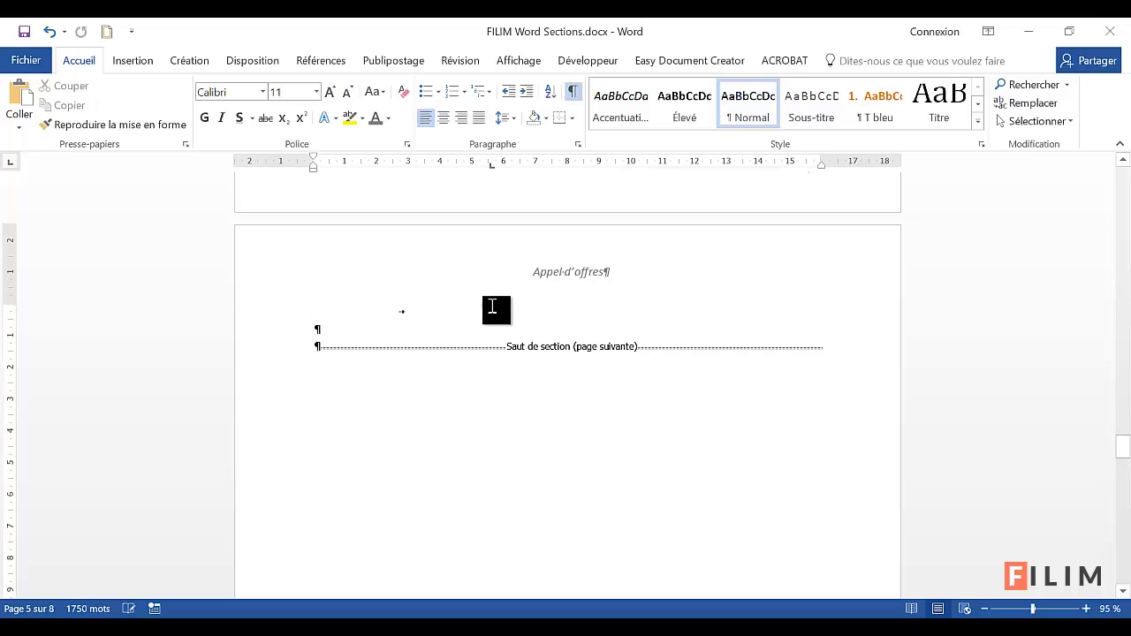
{"action": "scroll", "coordinate": [441, 343], "scroll_direction": "up", "scroll_amount": 3}
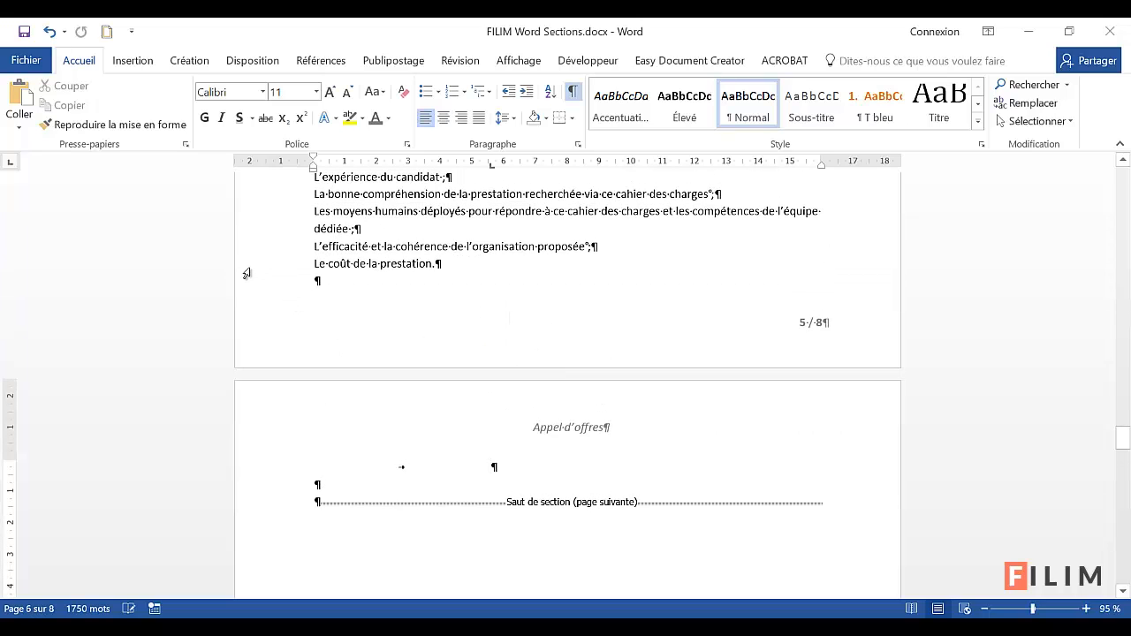
{"action": "key", "text": "ctrl+z"}
{"action": "left_click", "coordinate": [262, 494], "text": "shift"}
{"action": "key", "text": "Delete"}
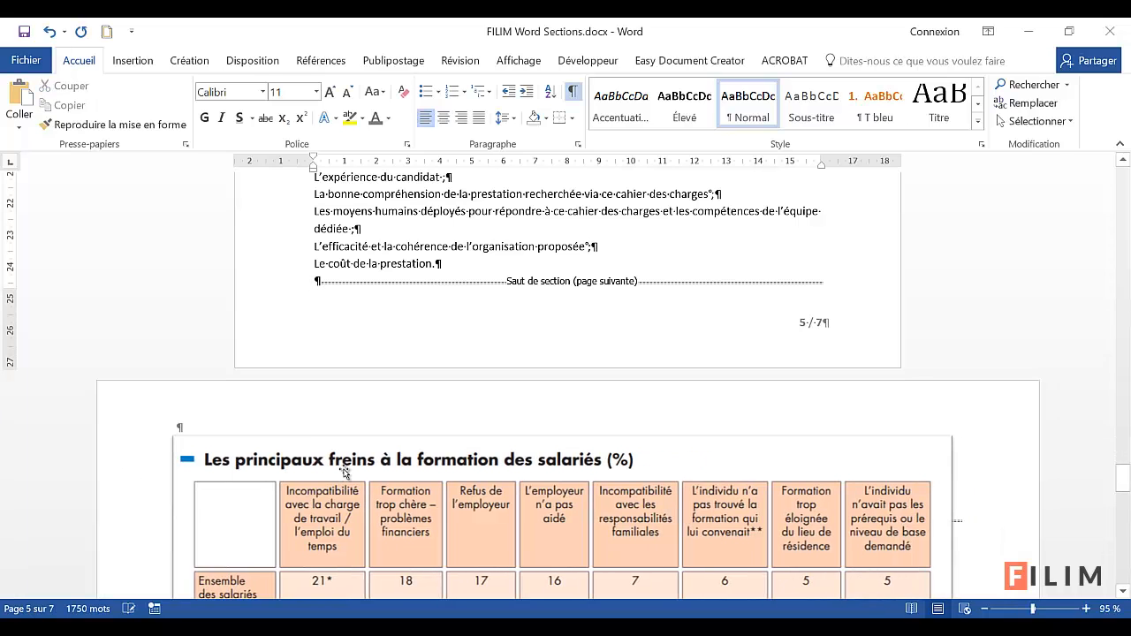
Step: Hide the formatting marks and check the pages around the landscape table
{"action": "double_click", "coordinate": [491, 263]}
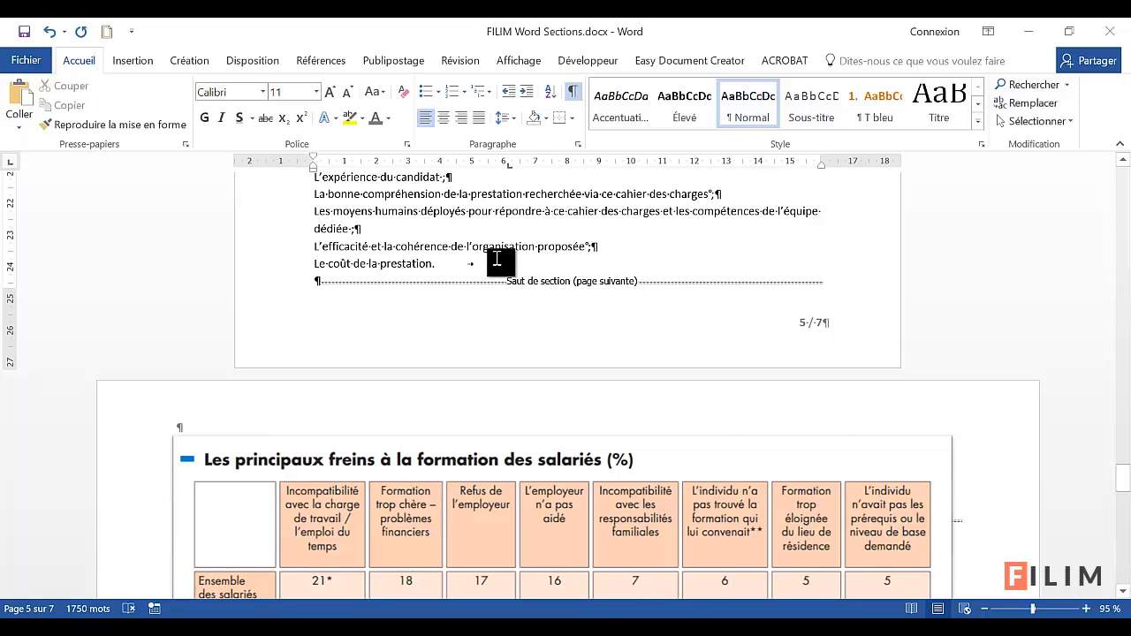
{"action": "key", "text": "ctrl+z"}
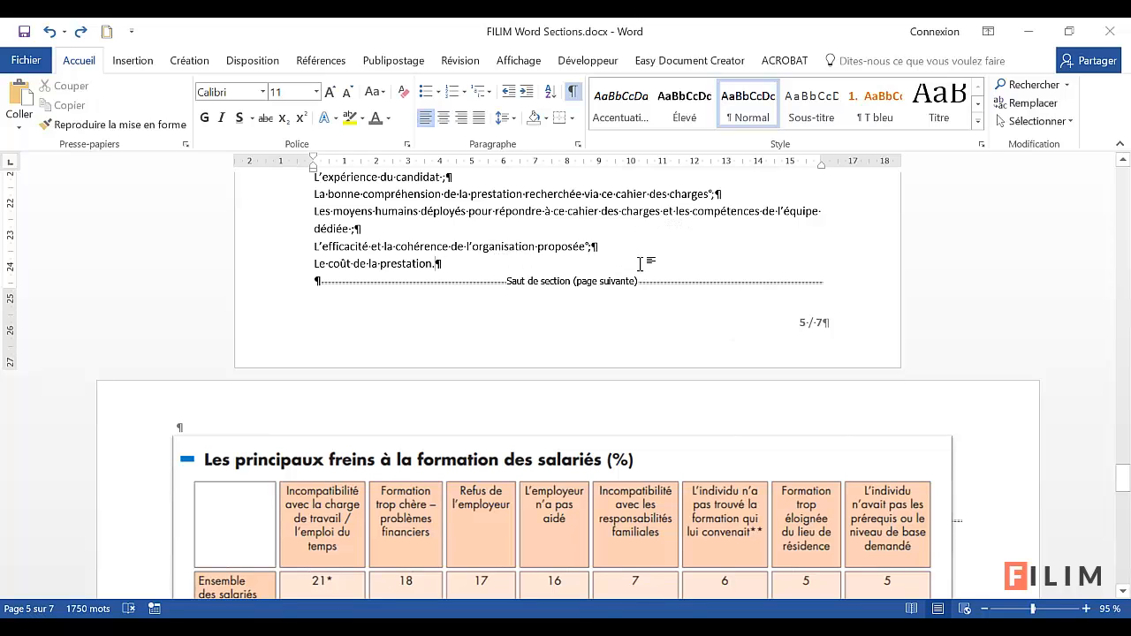
{"action": "left_click", "coordinate": [573, 92]}
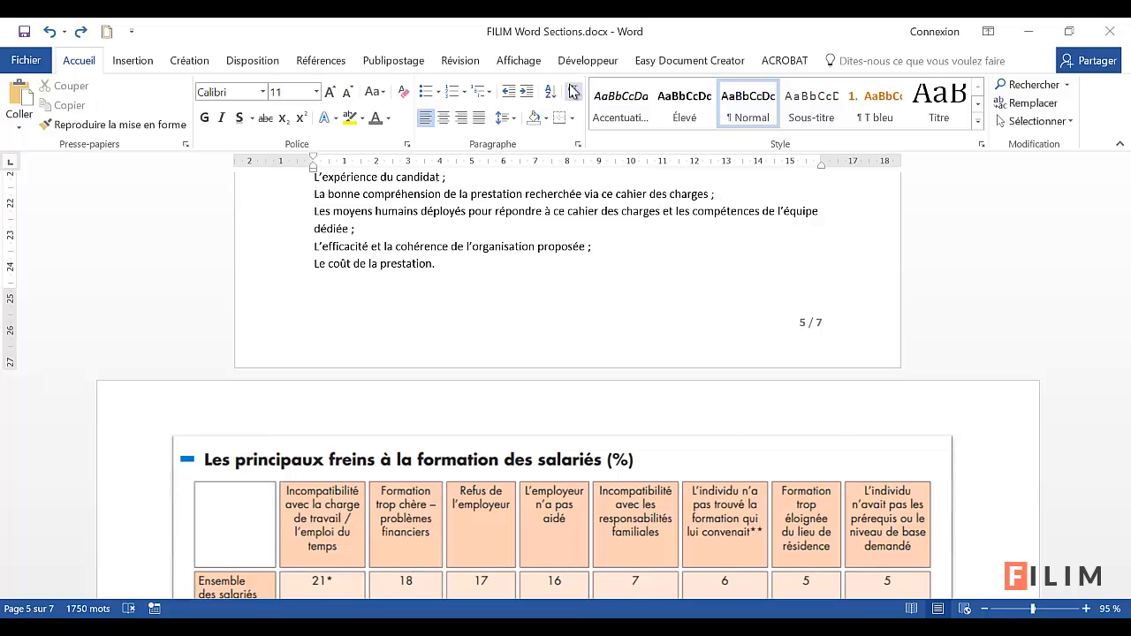
{"action": "scroll", "coordinate": [680, 433], "scroll_direction": "down", "scroll_amount": 15}
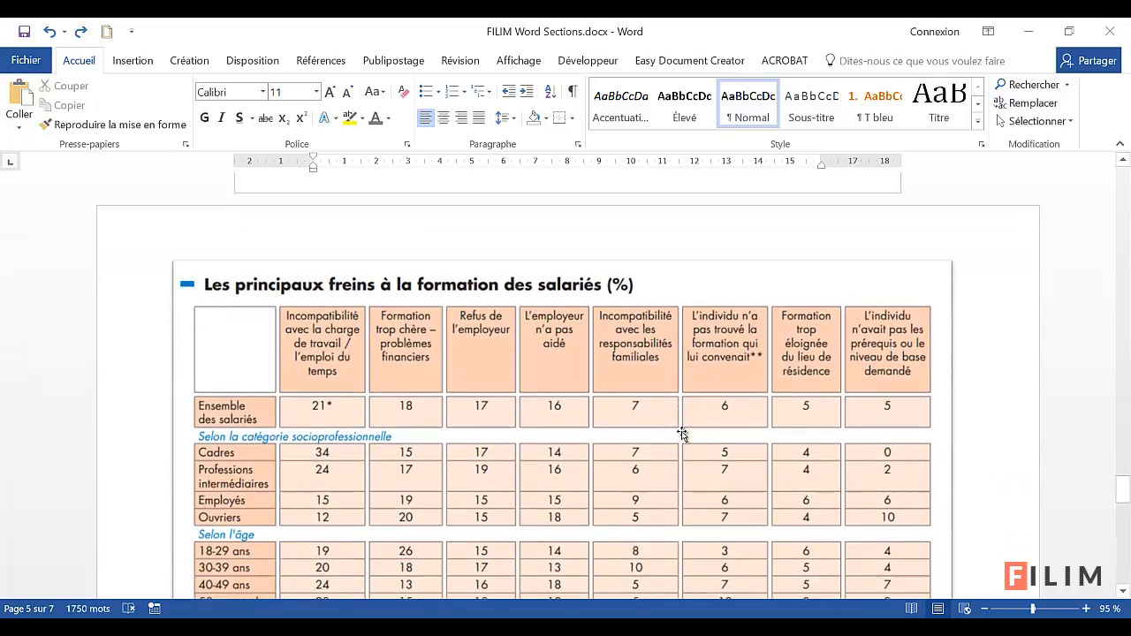
{"action": "scroll", "coordinate": [682, 434], "scroll_direction": "up", "scroll_amount": 15}
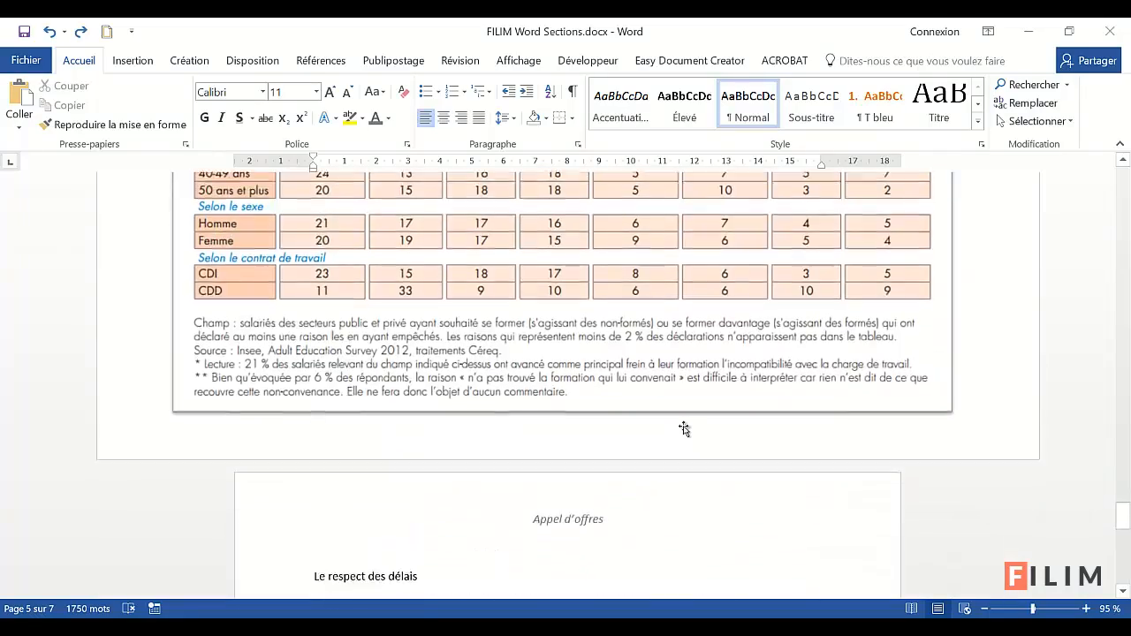
{"action": "scroll", "coordinate": [698, 420], "scroll_direction": "up", "scroll_amount": 1}
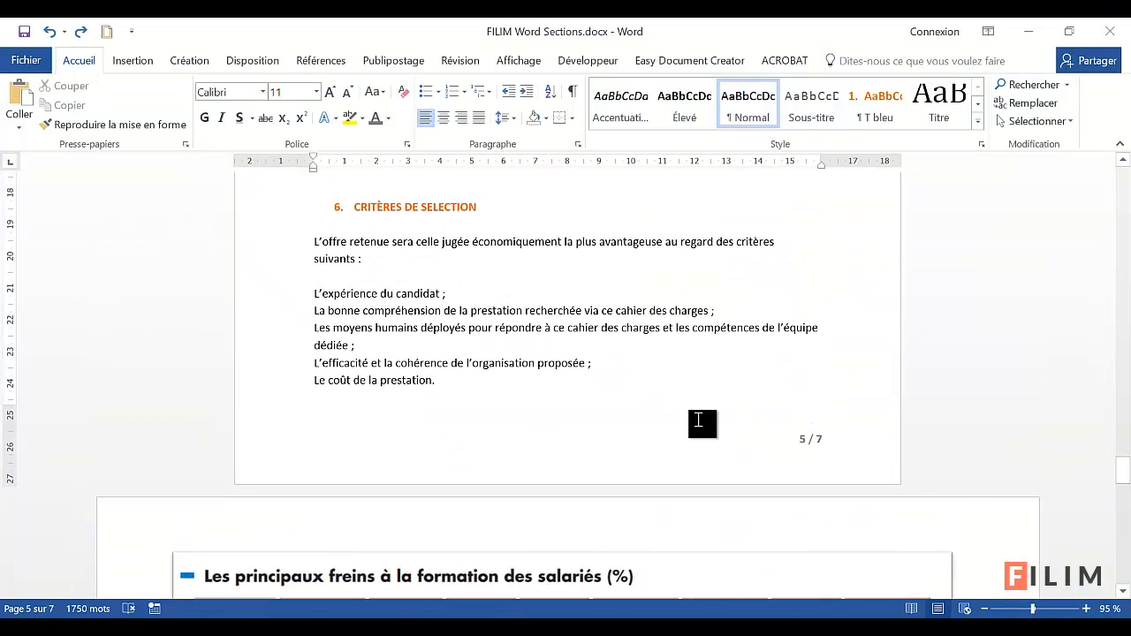
{"action": "scroll", "coordinate": [698, 420], "scroll_direction": "down", "scroll_amount": 1}
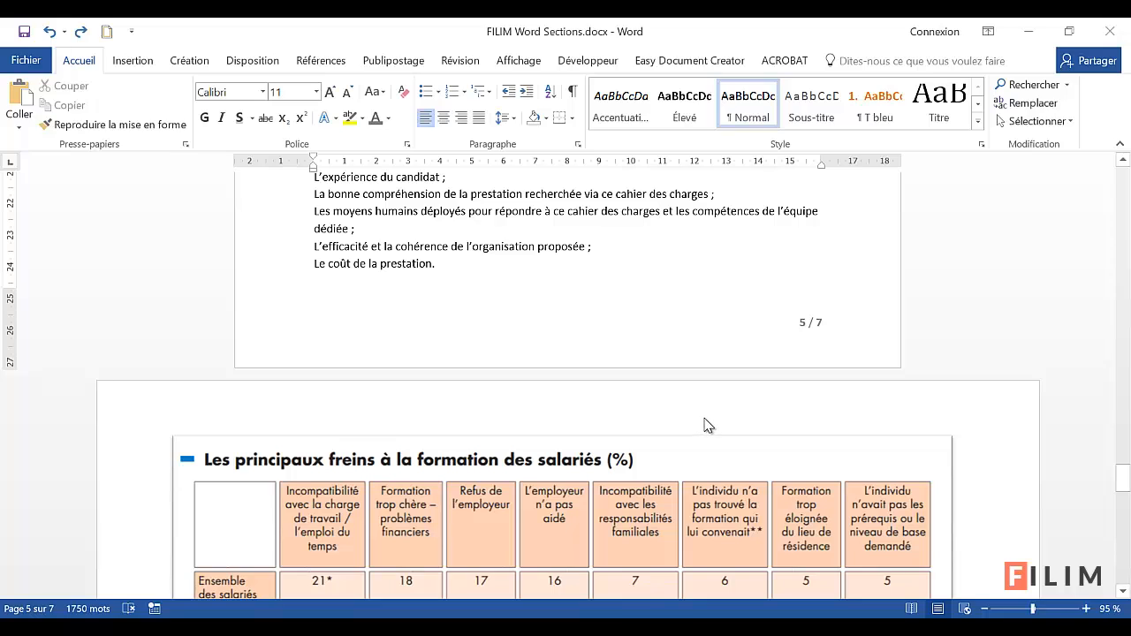